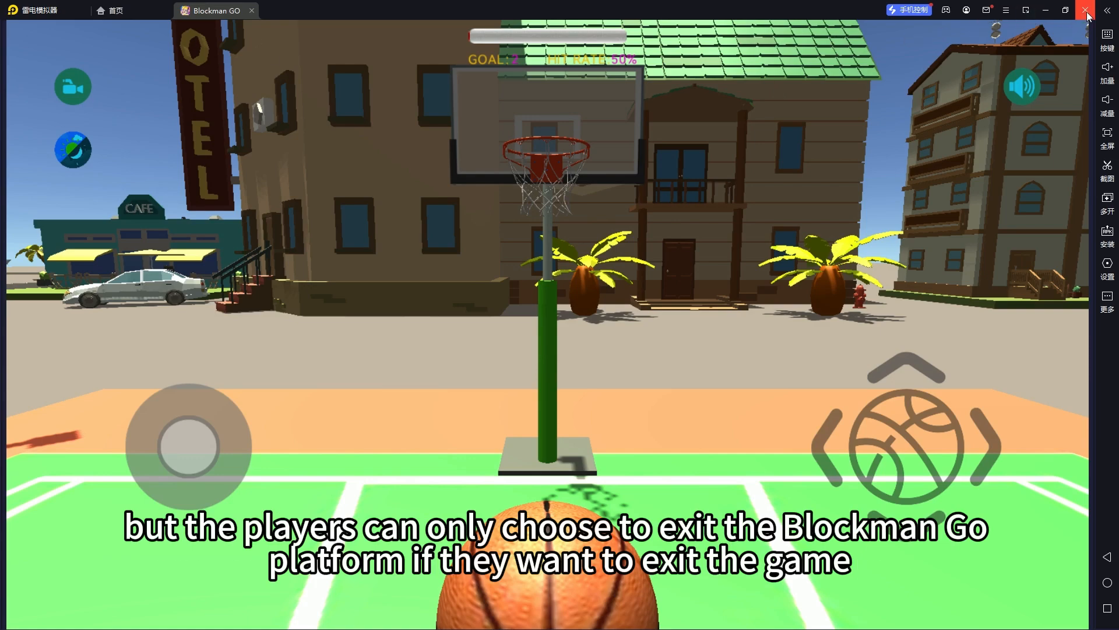
Close the running Blockman GO game and exit the Android emulator.
left_click(251, 10)
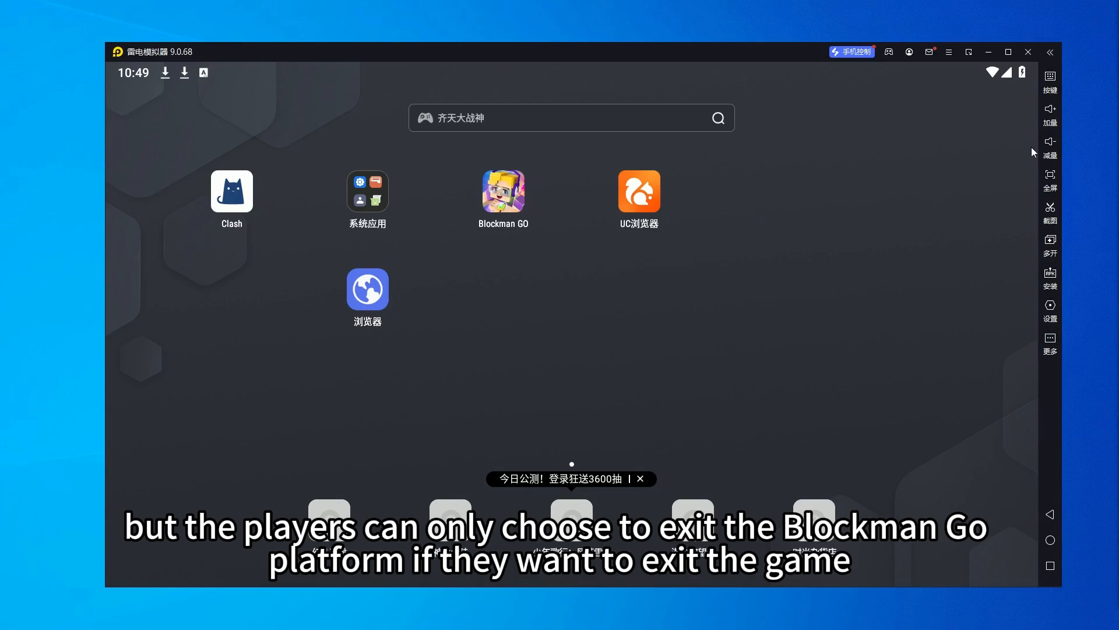
left_click(1030, 54)
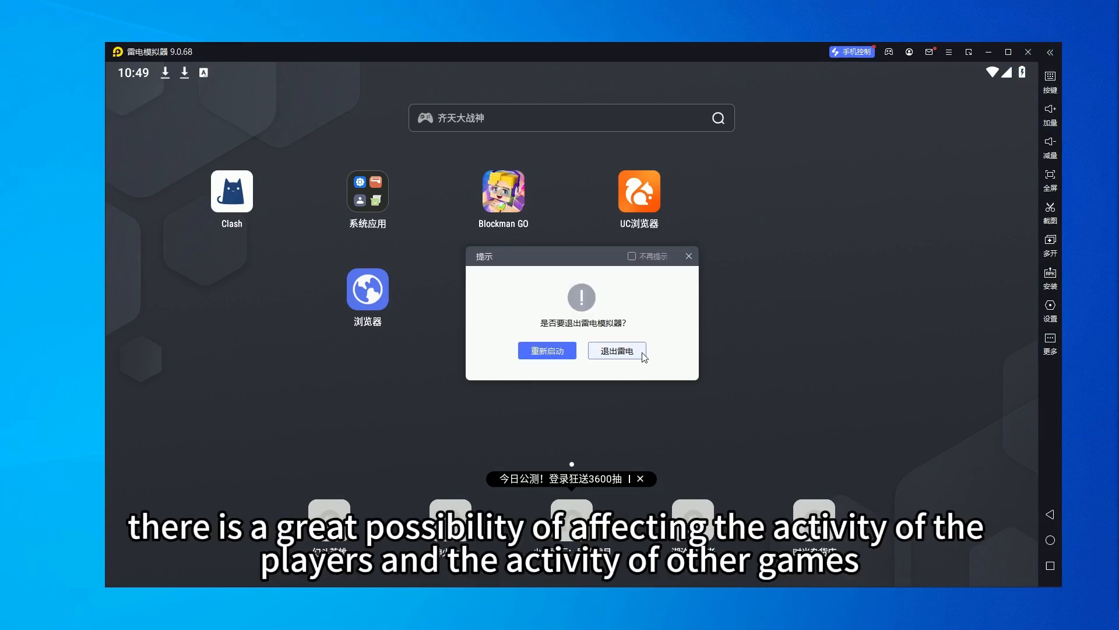
left_click(617, 351)
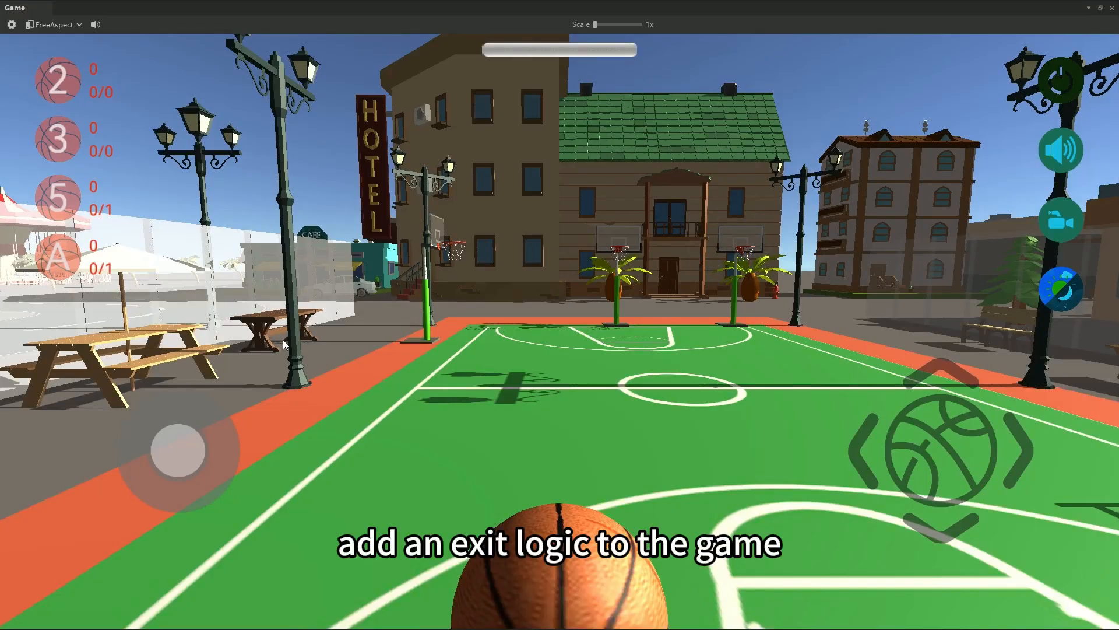
Move the player across the court, then test closing and cancelling the game's exit dialog.
left_click_drag(201, 447, 160, 294)
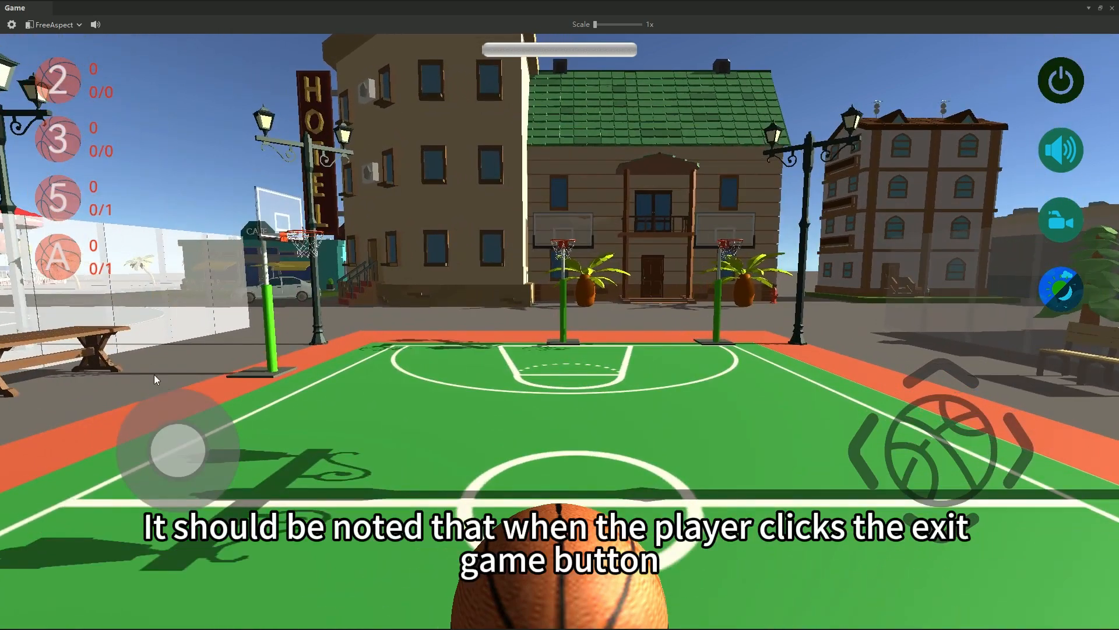
left_click(1063, 86)
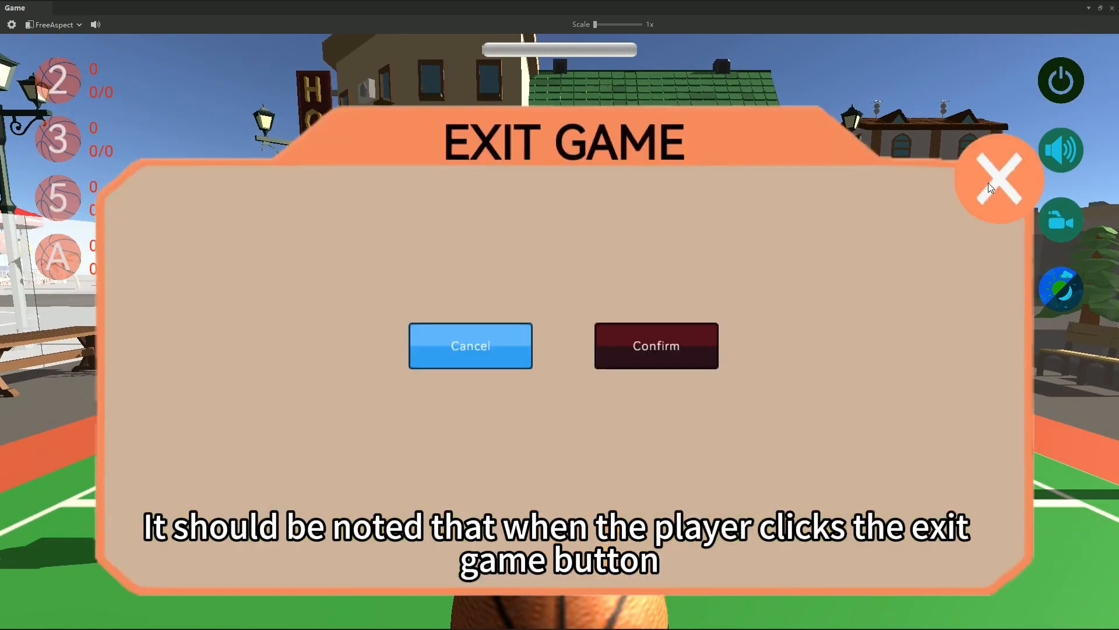
left_click(990, 187)
left_click(1048, 87)
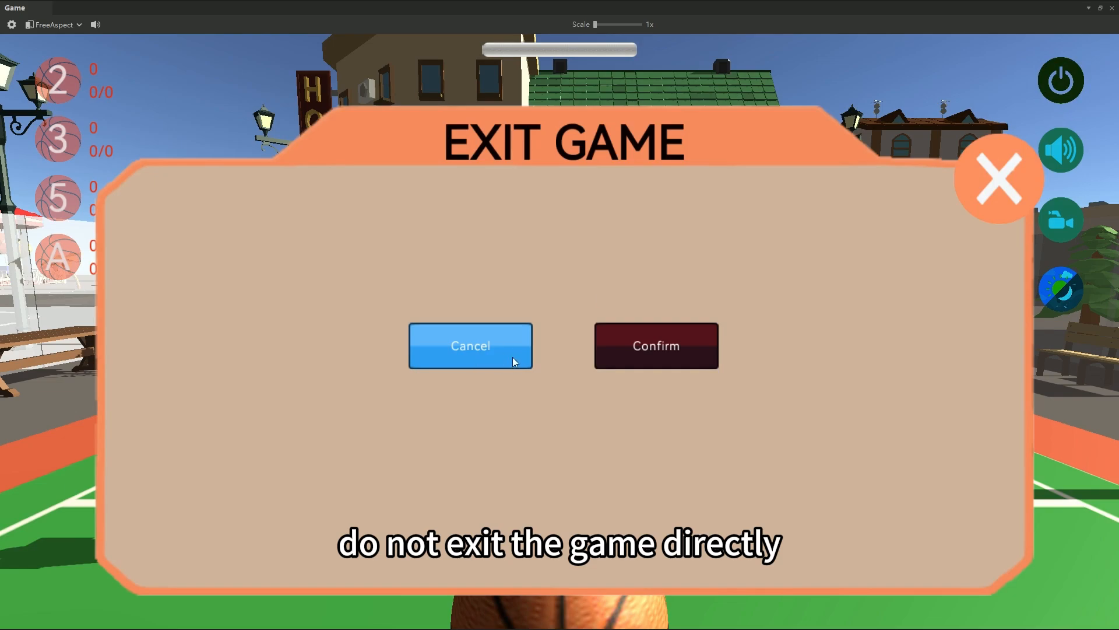
left_click(512, 357)
Move around the court, cancel the exit dialog once more, and reopen it to confirm leaving the game.
left_click_drag(187, 443, 233, 374)
left_click_drag(163, 460, 147, 568)
left_click(1048, 91)
left_click(483, 354)
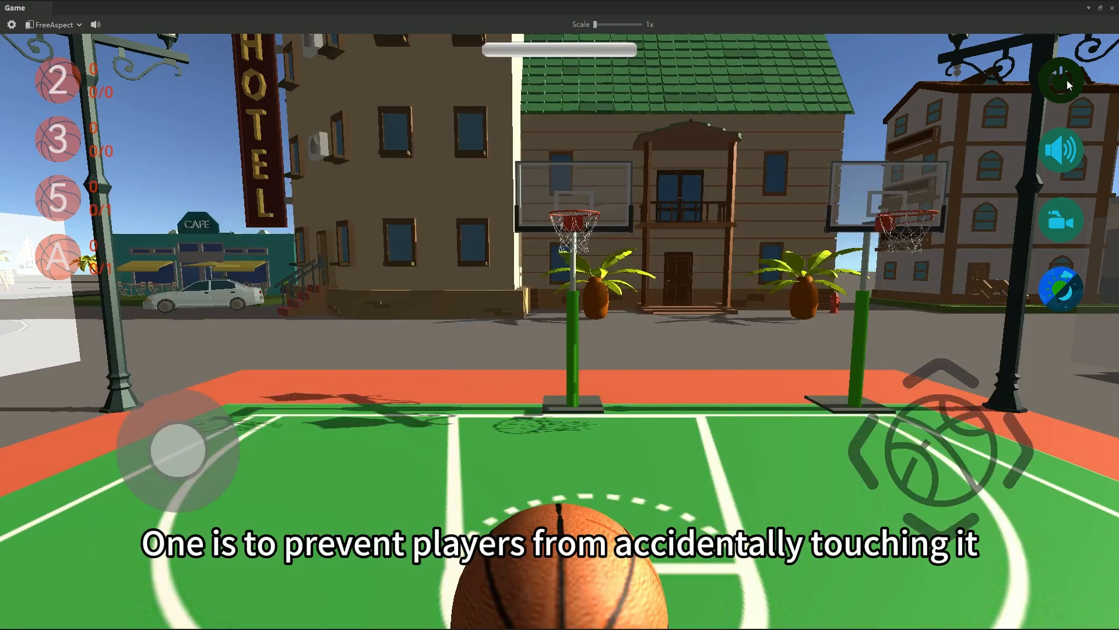
left_click(1068, 83)
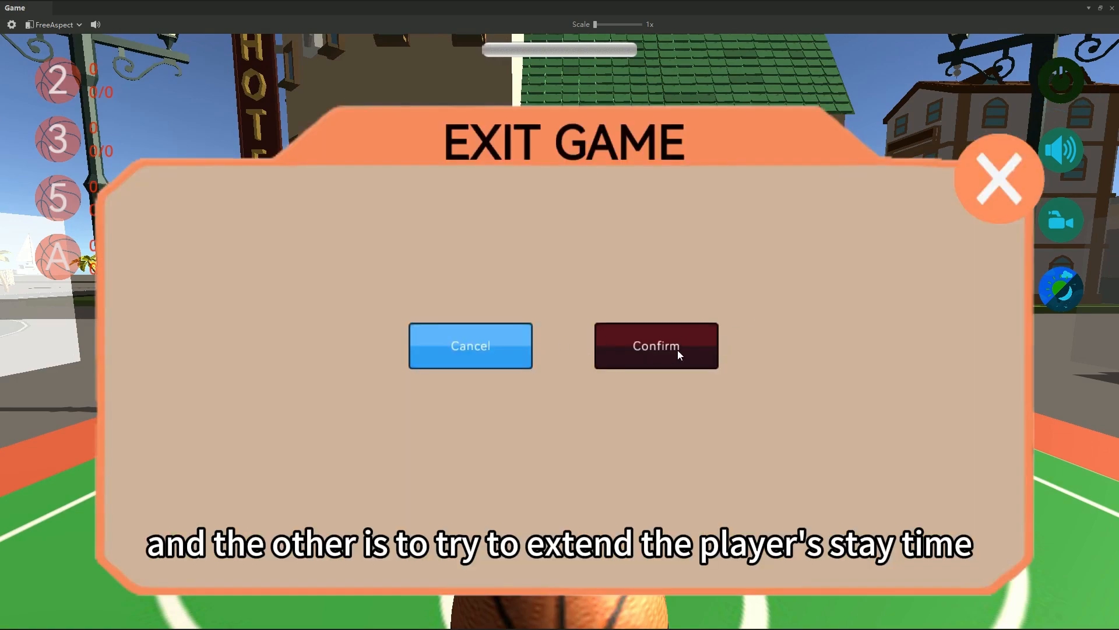
left_click(678, 350)
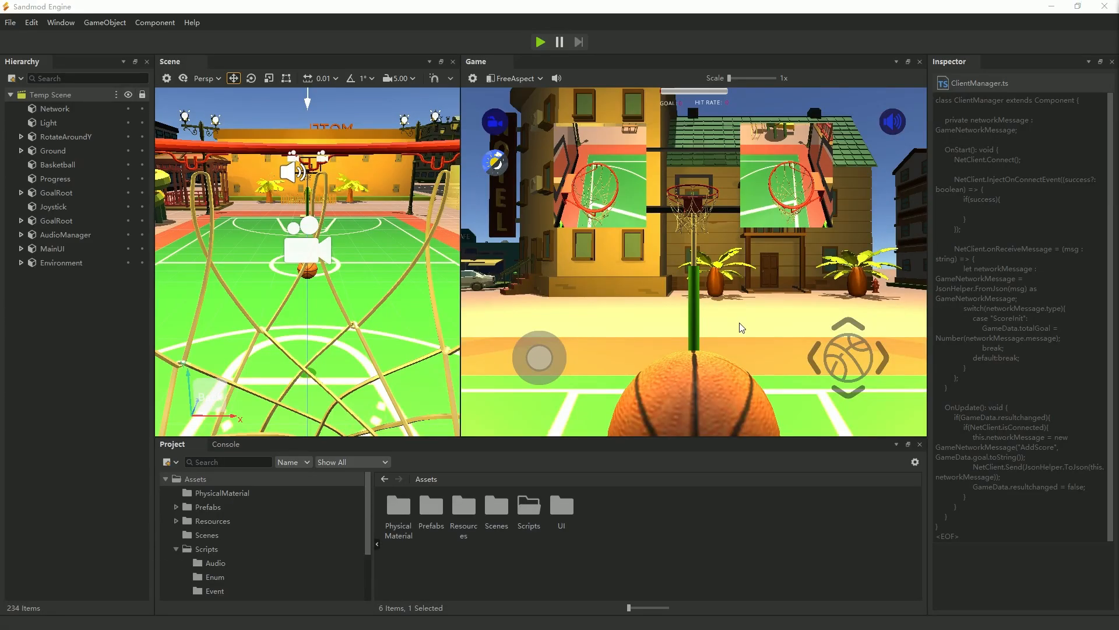
Open Main.ui from the UI folder, duplicate the SFXSettings object and name the copy ExitSettings.
double_click(566, 511)
double_click(492, 518)
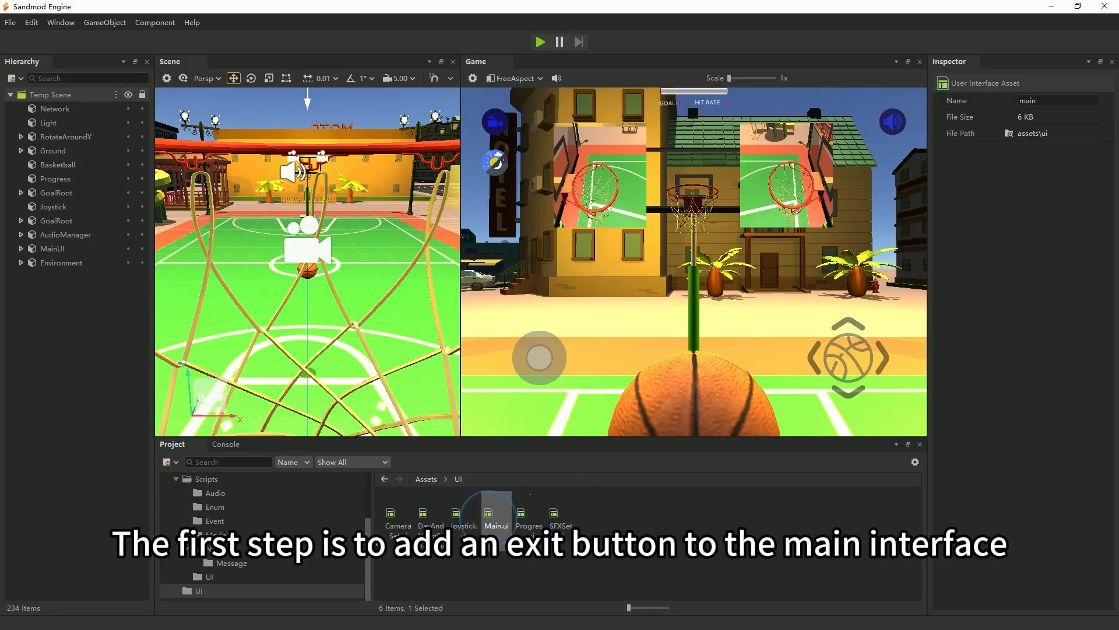
left_click(71, 369)
key("ctrl+d")
key("F2")
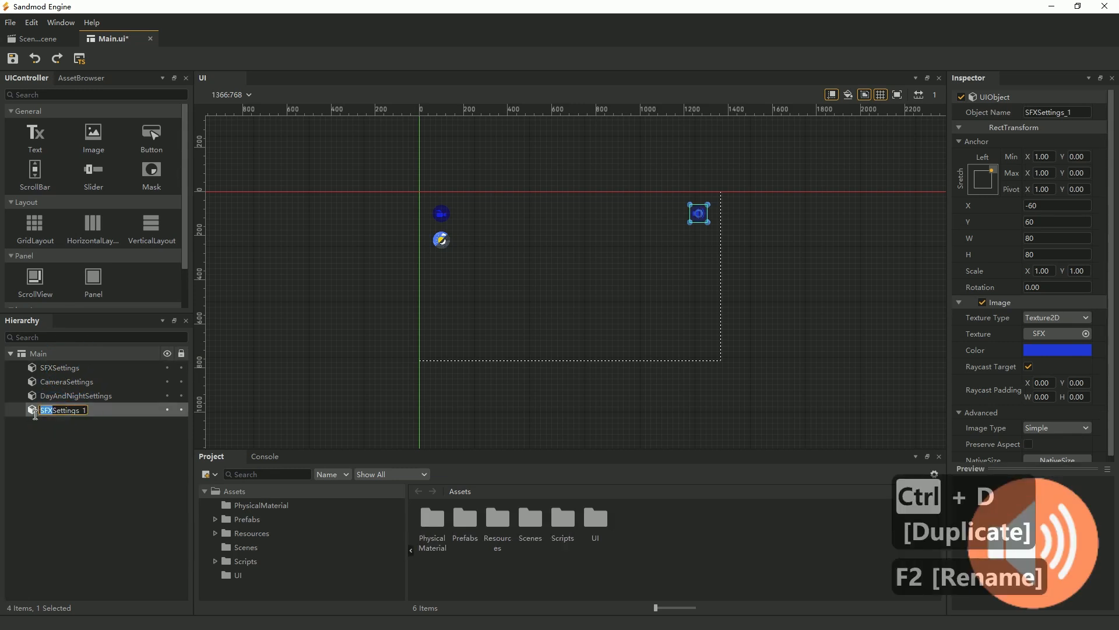
type("Exit")
key("BackSpace")
key("BackSpace")
key("BackSpace")
type("s")
key("Return")
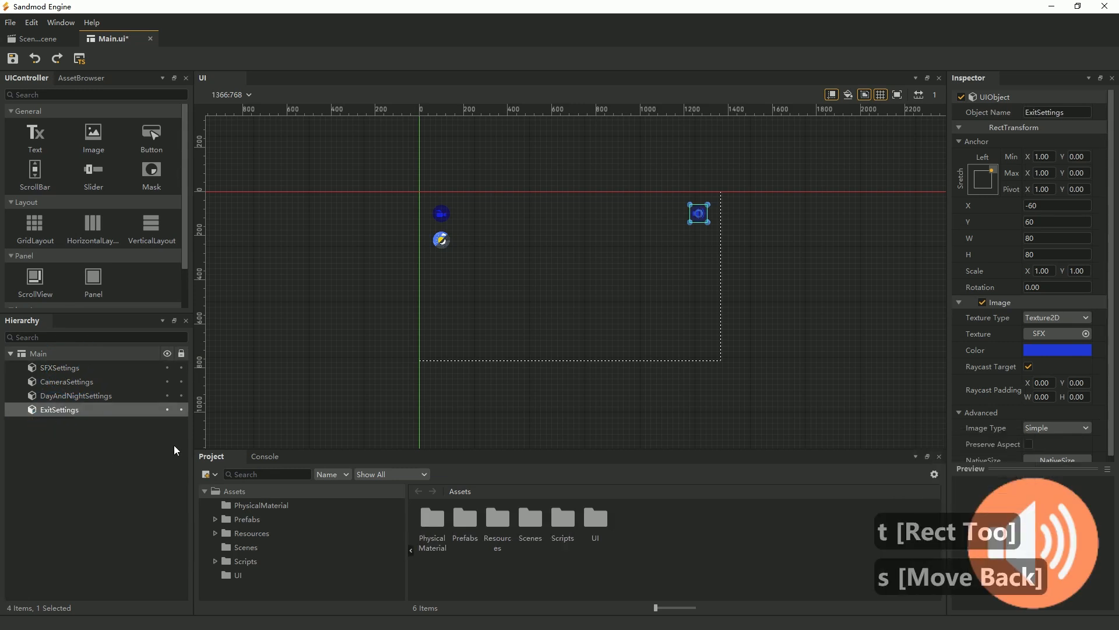
Move the SFXSettings icon below the ExitSettings icon, level with the DayAndNightSettings icon, and save Main.ui.
left_click(78, 380)
left_click(84, 369)
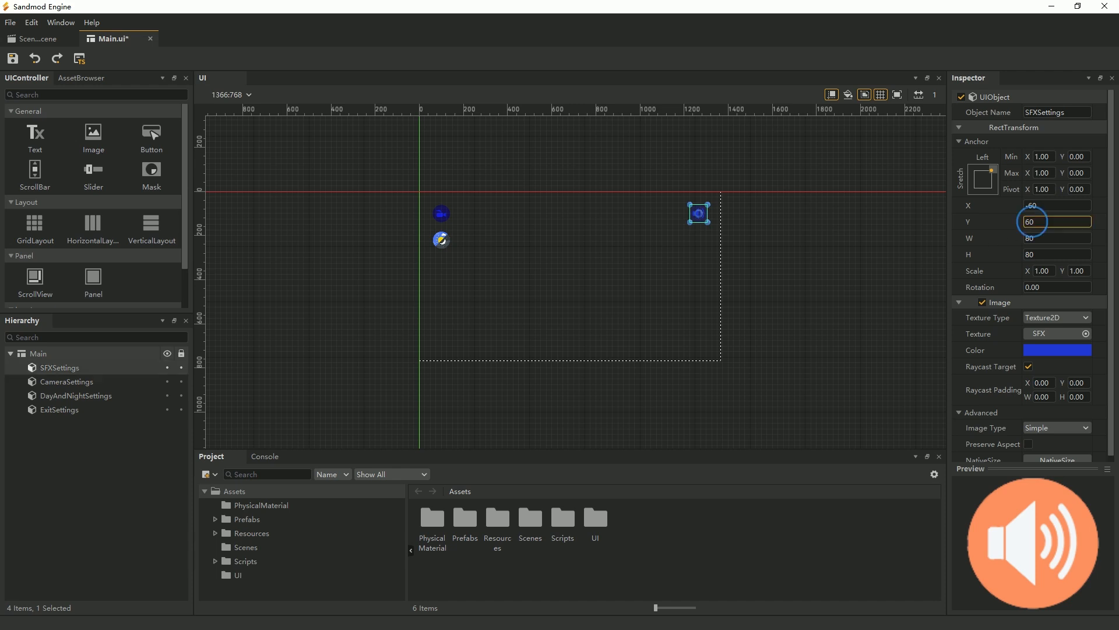
left_click(443, 235)
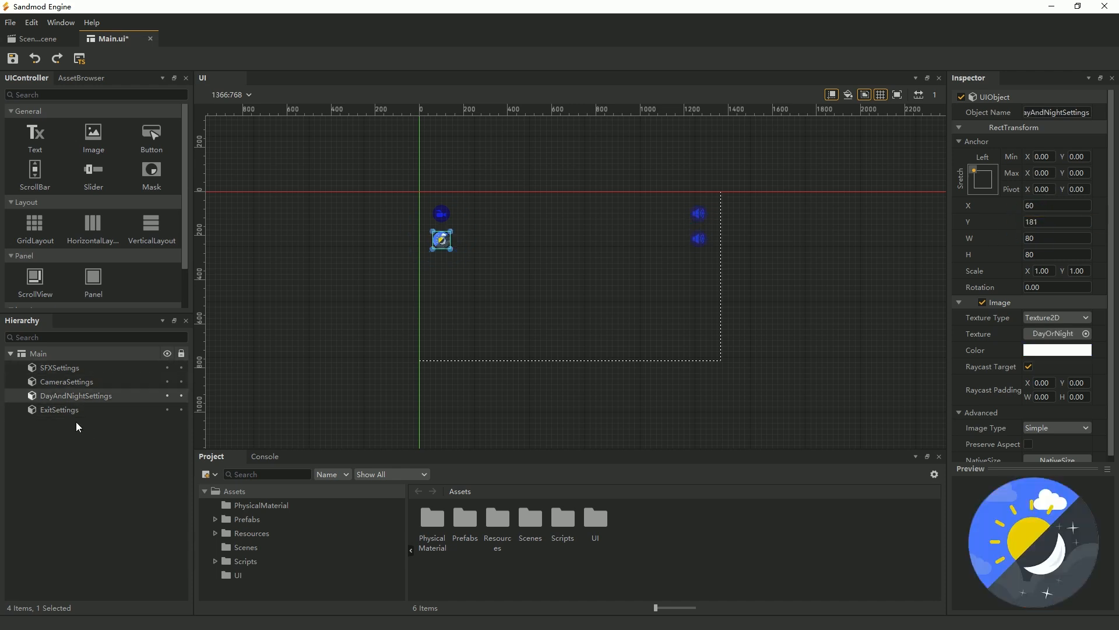
left_click(74, 368)
left_click(1040, 224)
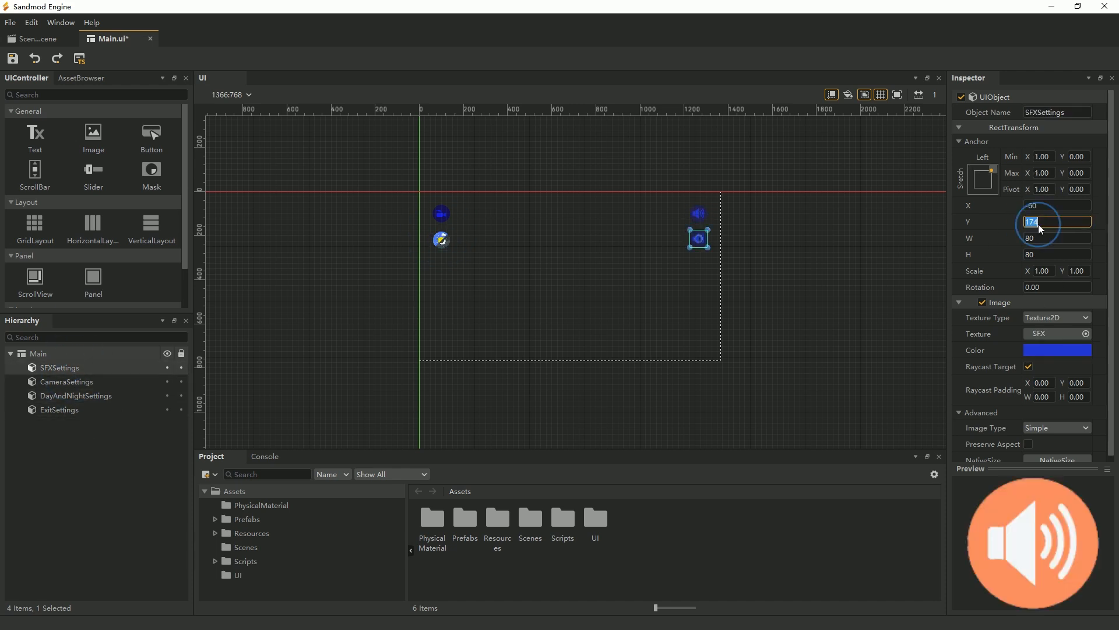
left_click(19, 413)
key("ctrl+s")
Switch to File Explorer and copy the Exit.png image from the exit icon folder.
key("alt+Tab")
right_click(720, 327)
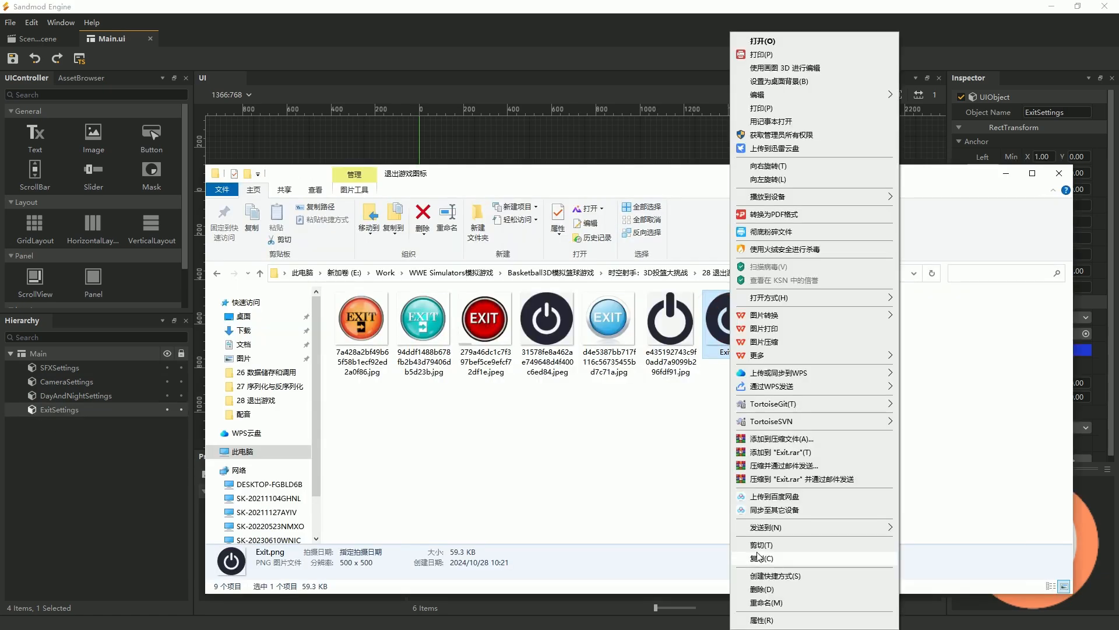
left_click(758, 558)
left_click(1006, 173)
Paste Exit.png into the project's Resources/UI_ICON folder through File Explorer.
double_click(494, 526)
double_click(528, 521)
right_click(734, 577)
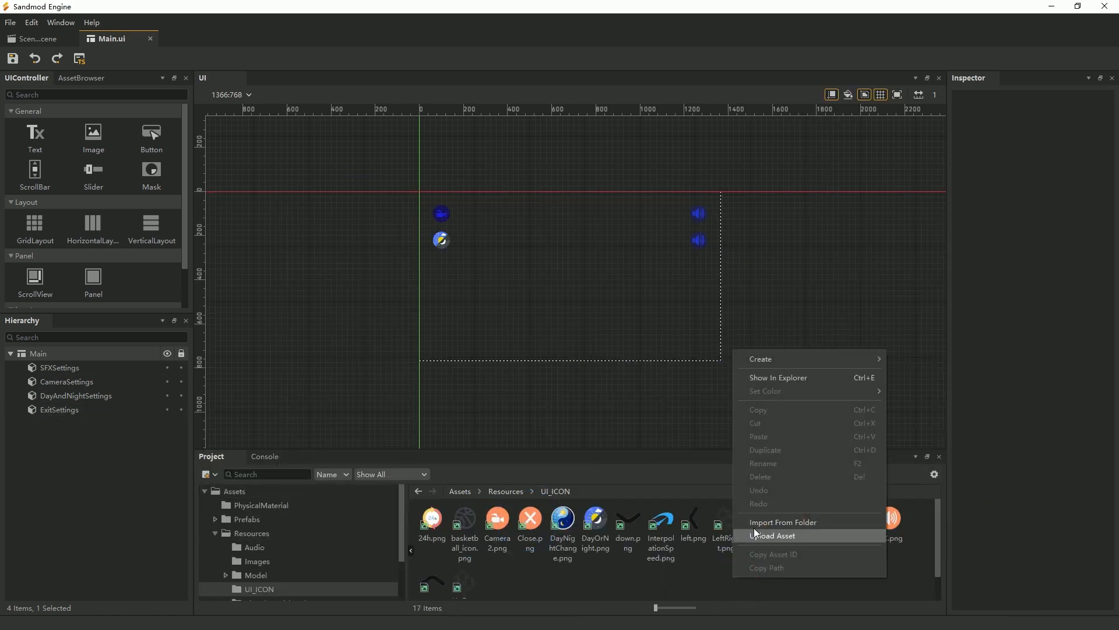
left_click(780, 378)
right_click(987, 522)
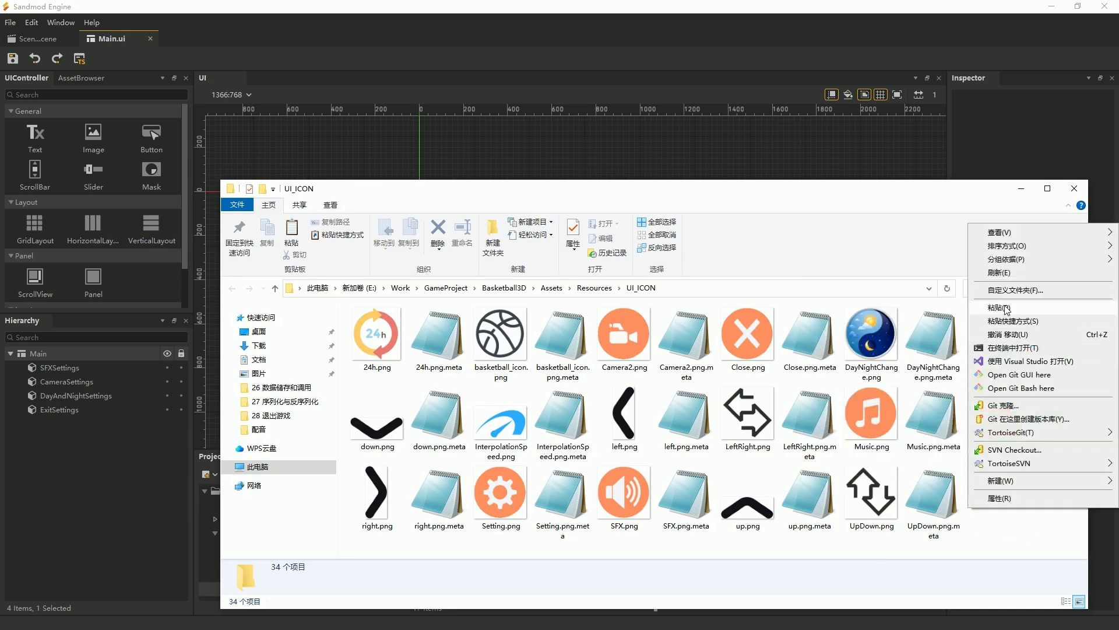
left_click(1006, 310)
left_click(1075, 187)
Assign Exit.png as the texture of the ExitSettings object and save Main.ui.
left_click(664, 523)
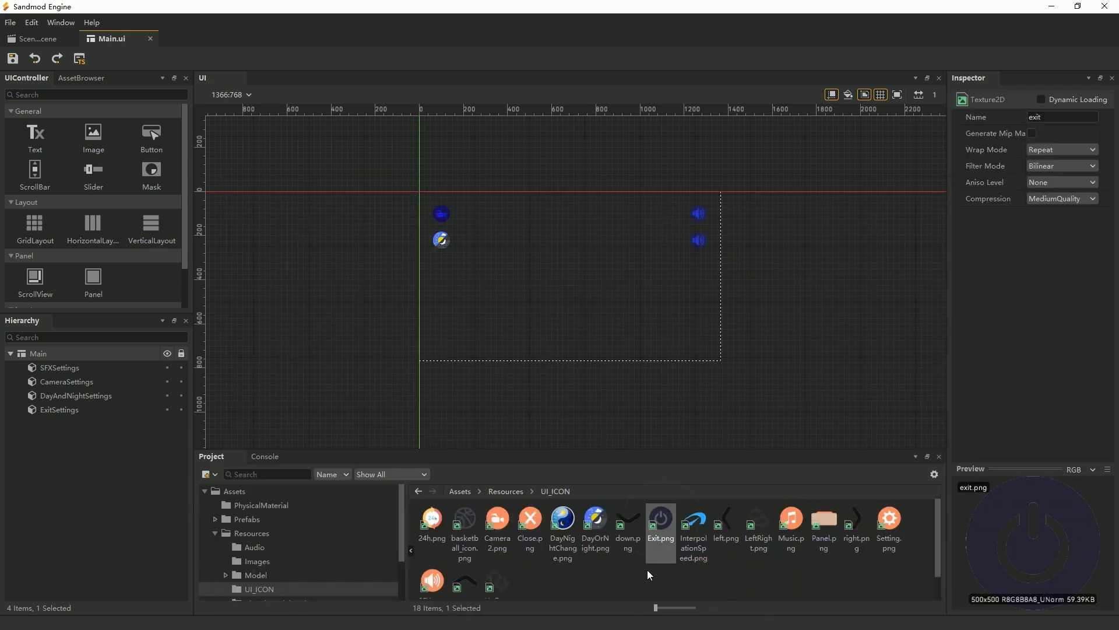
left_click(60, 409)
scroll(1067, 379, "down", 1)
left_click_drag(661, 521, 1056, 328)
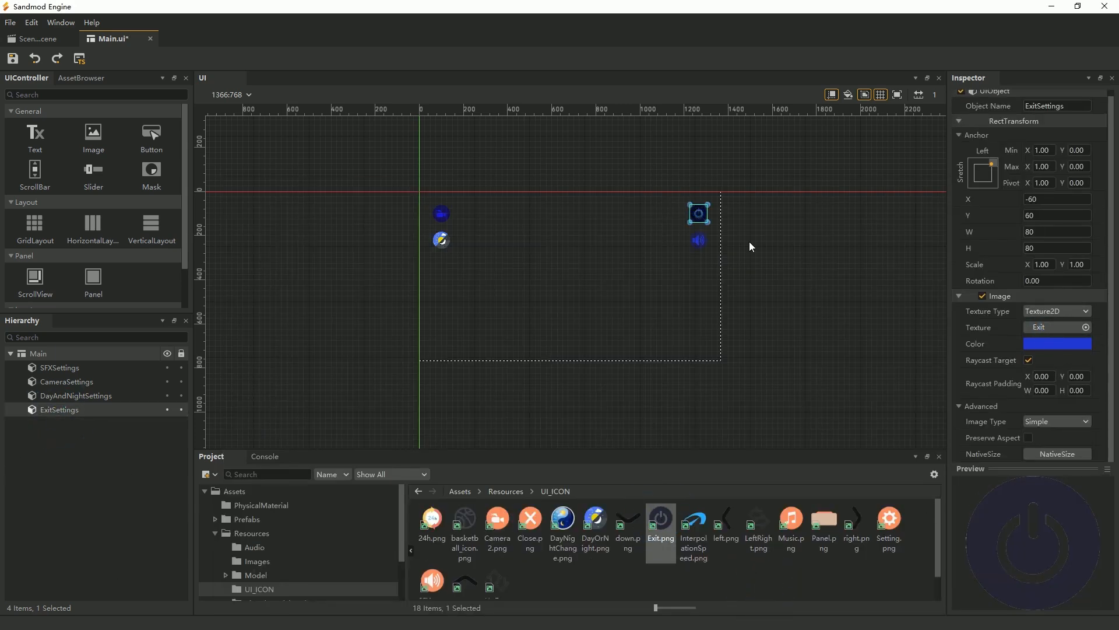
key("ctrl+s")
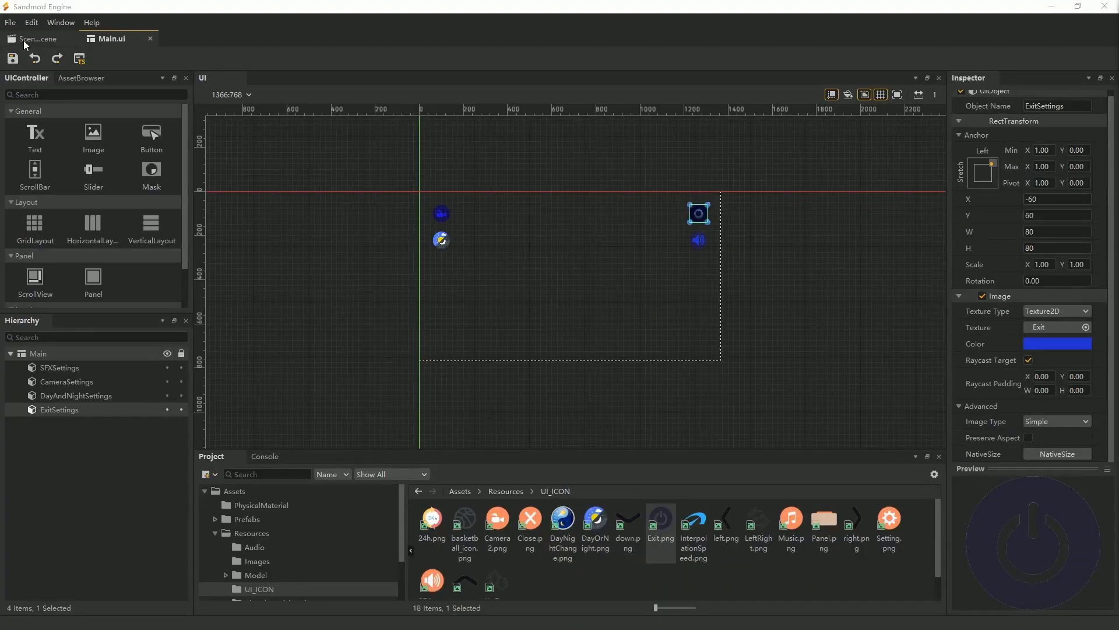
Duplicate SFXSet.ui in the scene project's UI folder and replace the SFX prefix in the copy's name with Exit.
left_click(24, 44)
right_click(650, 532)
left_click(672, 551)
key("F2")
key("F2")
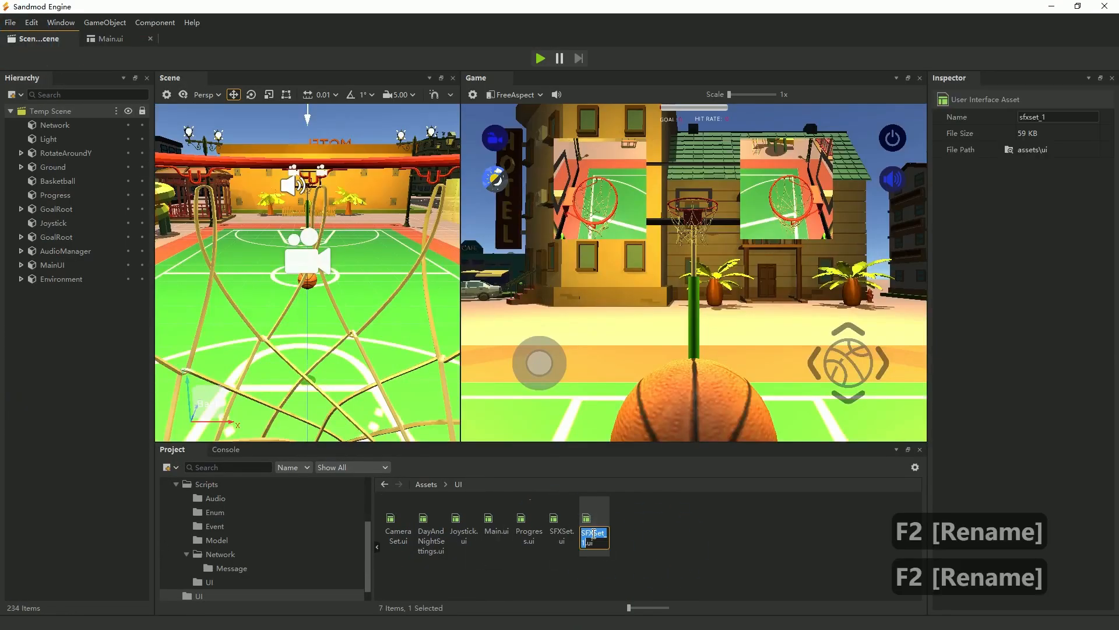
left_click(583, 534)
key("Delete")
key("Delete")
key("Delete")
type("Exit")
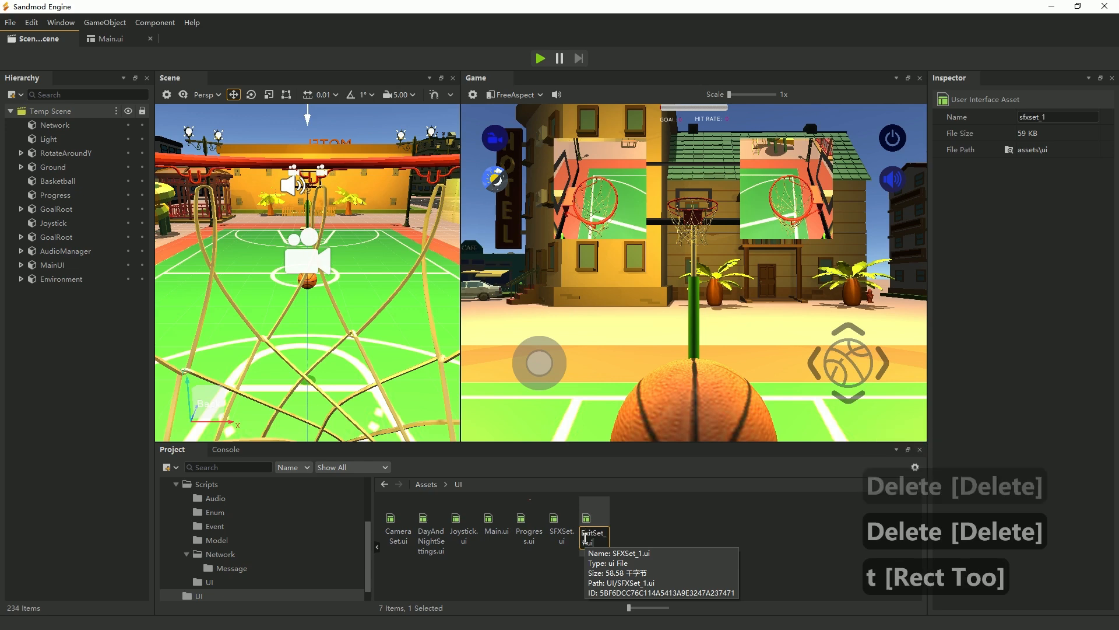
Complete the duplicated UI file's name as ExitSettings and open it for editing.
key("BackSpace")
key("BackSpace")
key("BackSpace")
key("BackSpace")
key("BackSpace")
key("BackSpace")
key("Return")
key("F2")
type("tings")
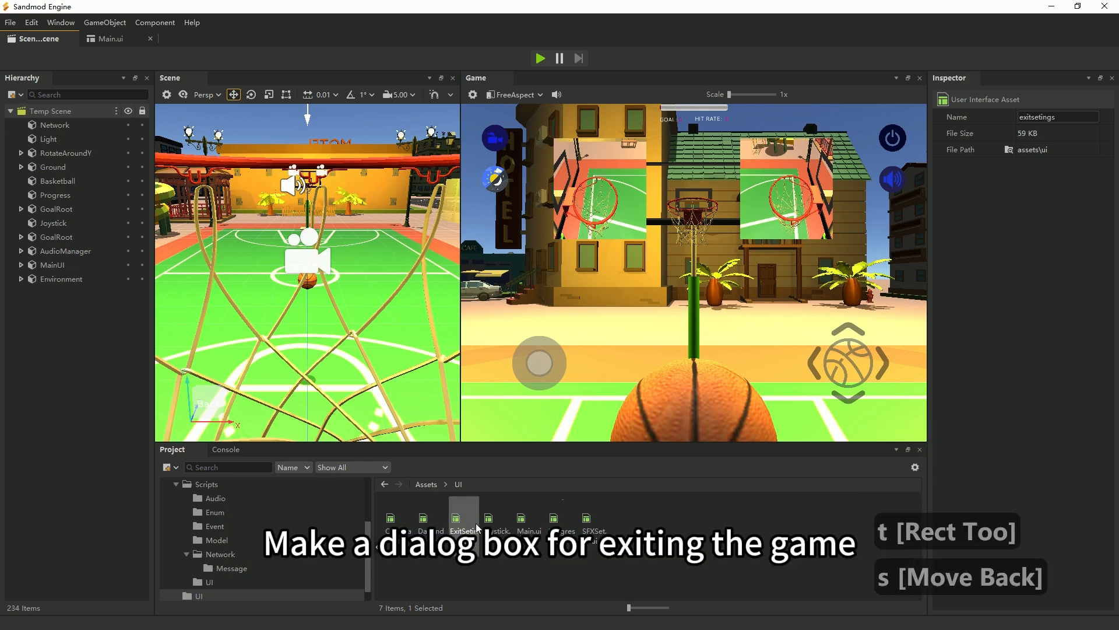
key("F2")
left_click(470, 531)
type("t")
key("Return")
double_click(470, 530)
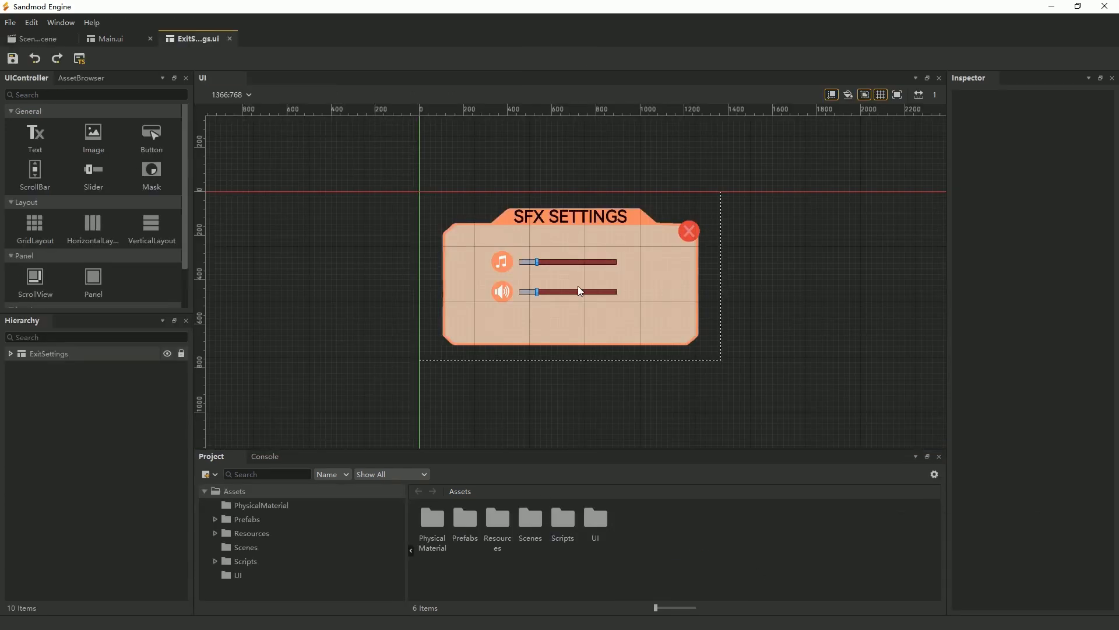
left_click(563, 216)
key("Delete")
key("ctrl+z")
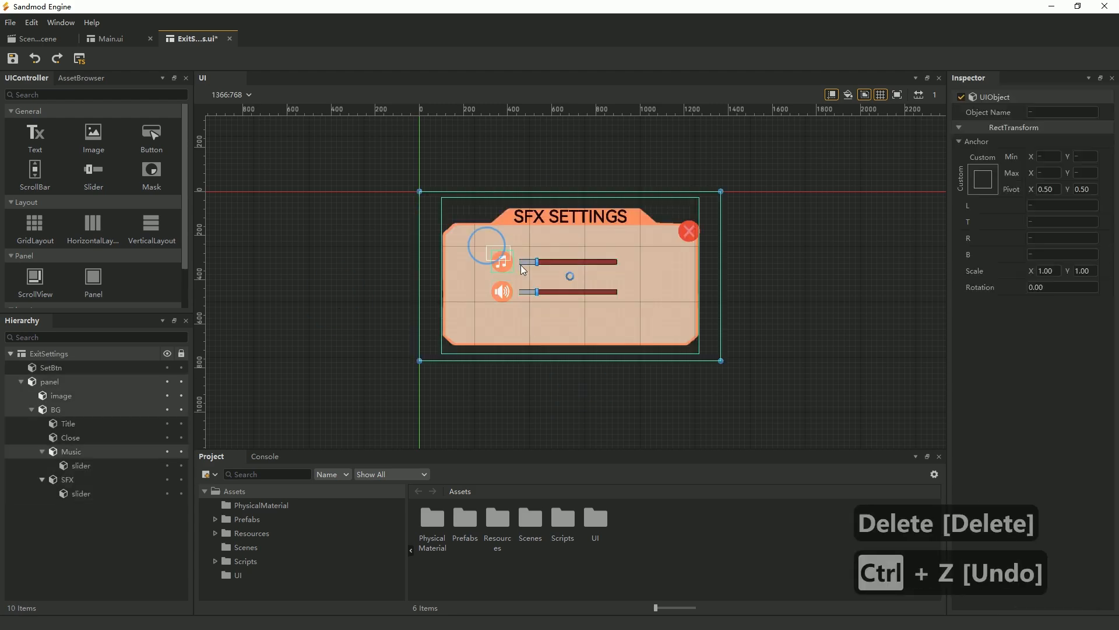
Delete the Music and SFX controls with their sliders and the SetBtn object from ExitSettings.ui.
left_click(569, 261)
left_click(501, 261)
key("Delete")
key("Delete")
left_click(502, 292)
key("Delete")
left_click(65, 411)
left_click(46, 369)
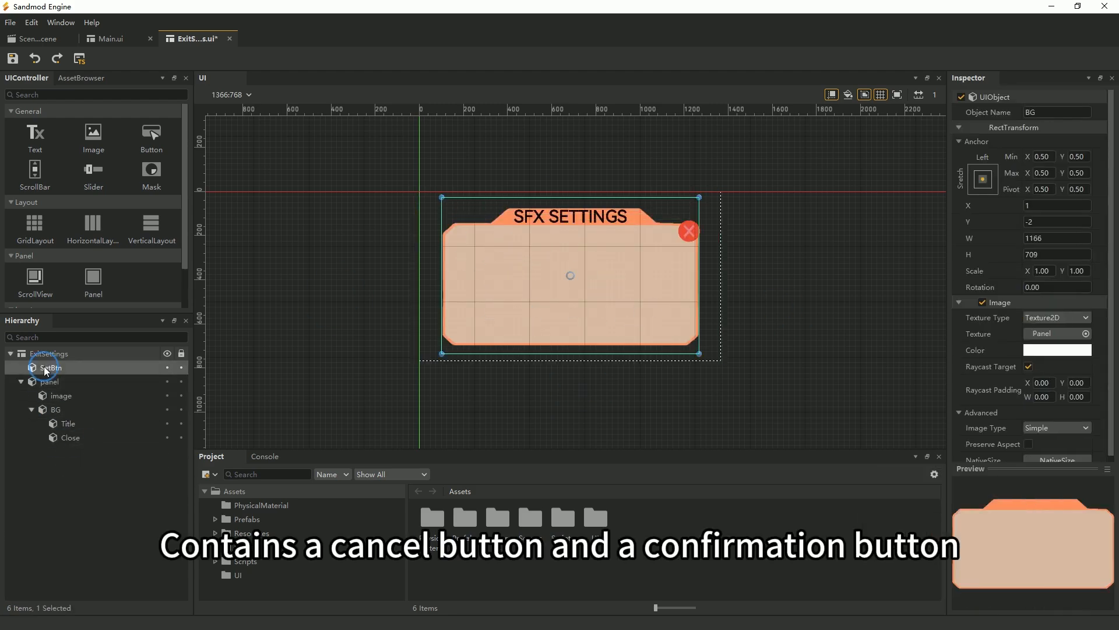
key("Delete")
Add a button under BG at about X -213, Y 12 and name it Cancel.
left_click(57, 385)
left_click(56, 396)
left_click_drag(152, 140, 65, 396)
scroll(567, 275, "up", 5)
left_click_drag(565, 275, 435, 282)
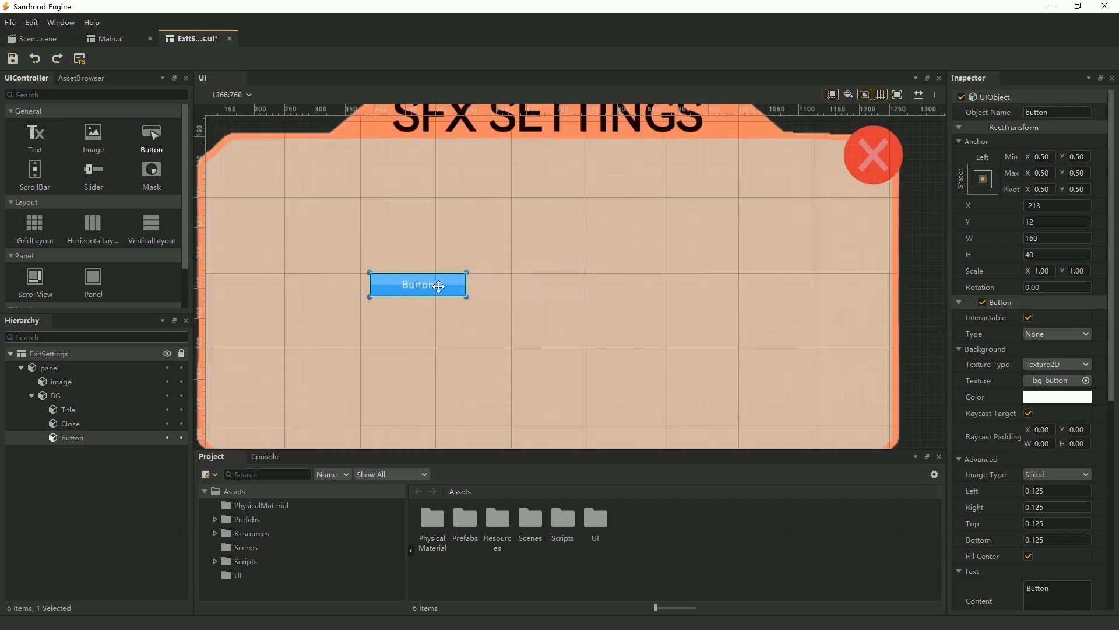
double_click(1067, 112)
type("Cancel")
key("Return")
Duplicate the Cancel button as Confirm and arrange the two buttons side by side around the panel's centre.
key("ctrl+d")
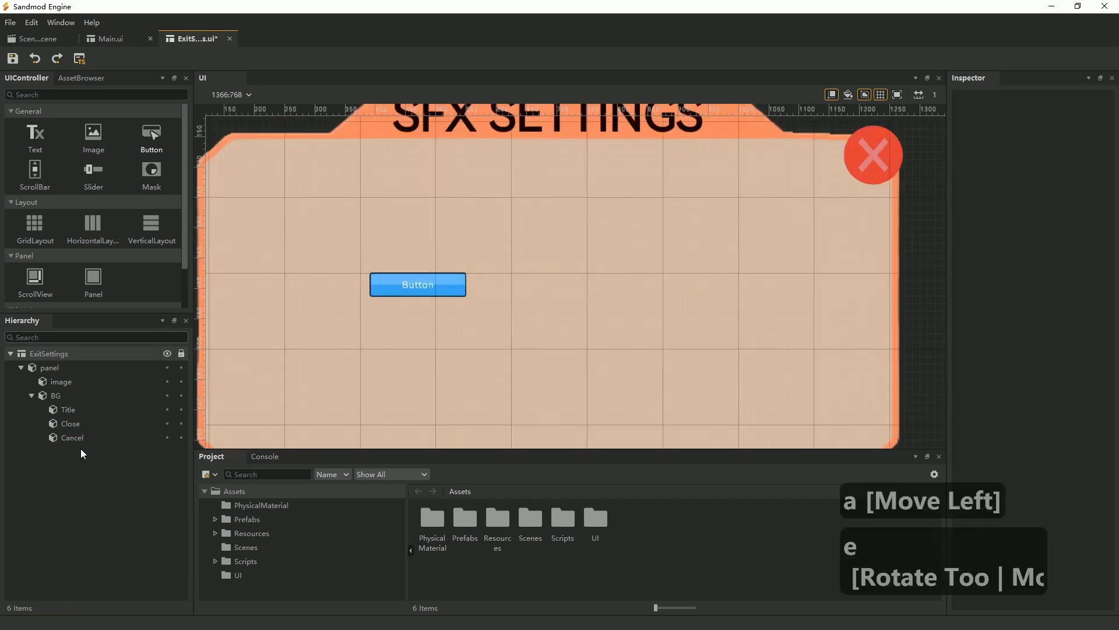
left_click(72, 438)
left_click(75, 451)
key("F2")
type("Confirm")
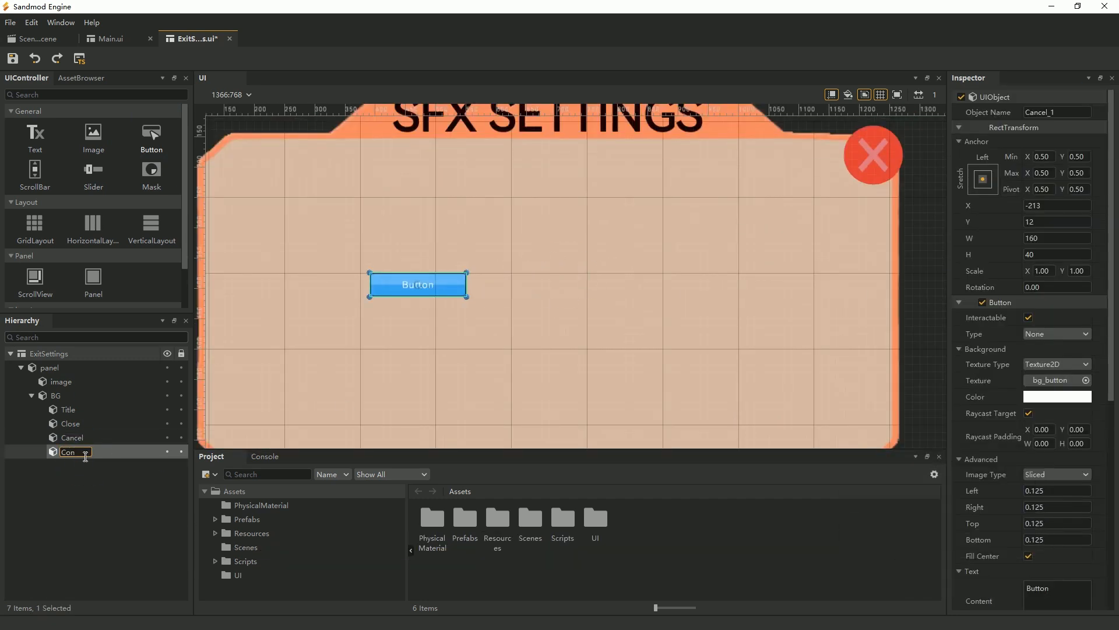
key("Return")
left_click_drag(431, 285, 647, 286)
left_click_drag(434, 285, 495, 287)
Set the text content of the two dialog buttons to Cancel and Confirm, matching their object names.
left_click(72, 437)
scroll(1050, 379, "down", 4)
left_click_drag(1057, 380, 964, 387)
type("Cancel")
key("Return")
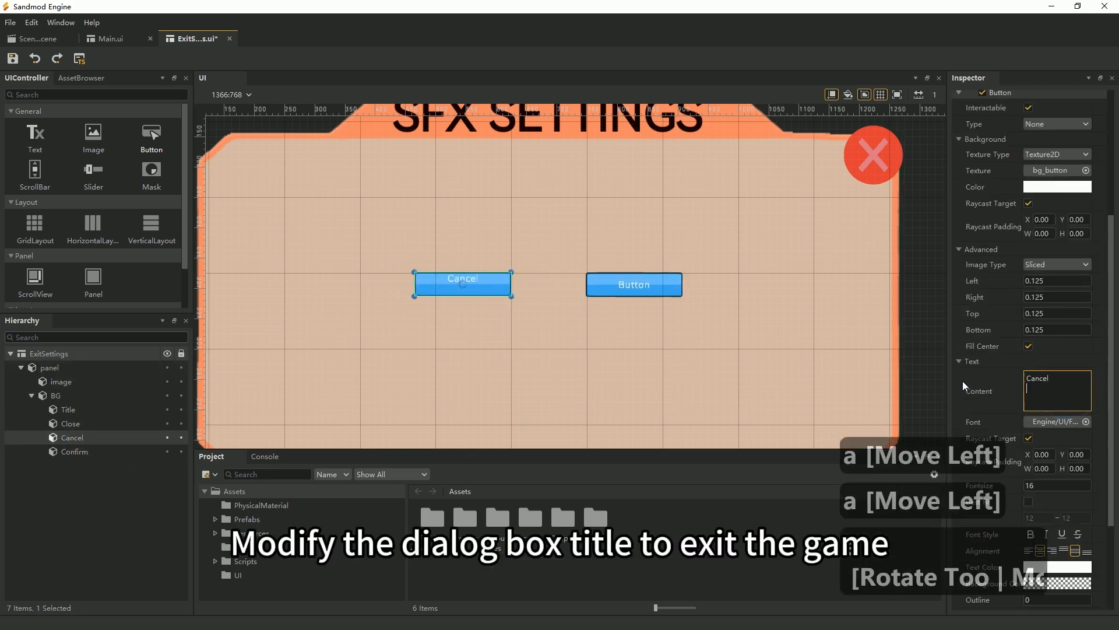
key("BackSpace")
left_click(76, 451)
key("F2")
key("ctrl+c")
left_click_drag(1057, 450, 999, 474)
key("ctrl+v")
Change the dialog's Title text to EXIT GAME.
scroll(695, 344, "down", 3)
left_click(593, 179)
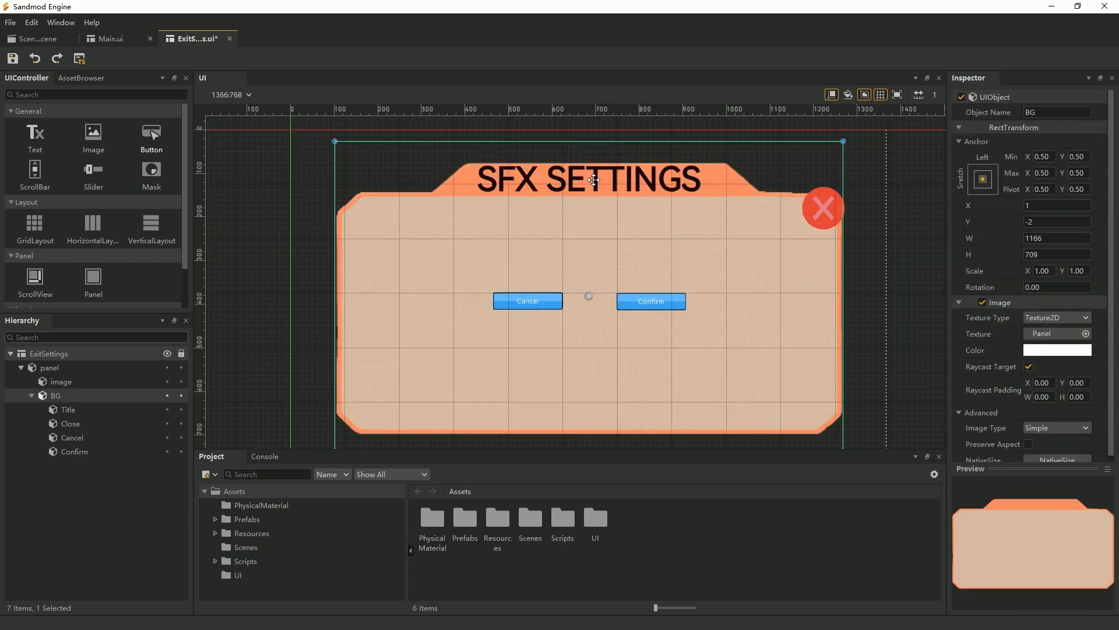
left_click(69, 410)
type("EXIT SETTINGS")
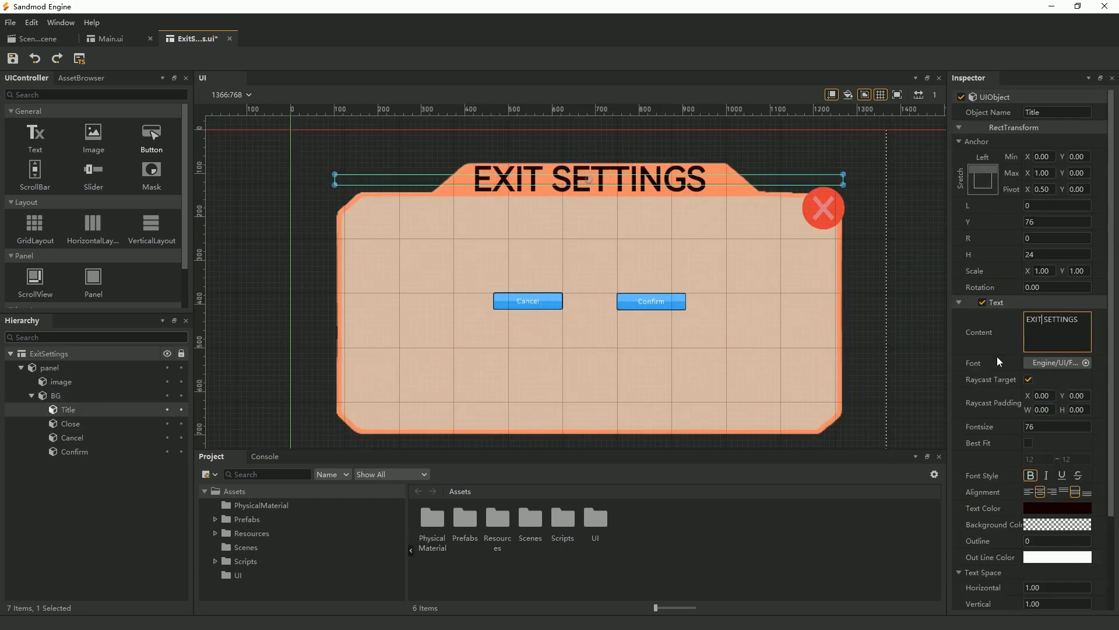
key("shift+End")
type("GAME")
Add ExitSettings.ui to the scene as a child of MainUI and deactivate the new object.
left_click(38, 38)
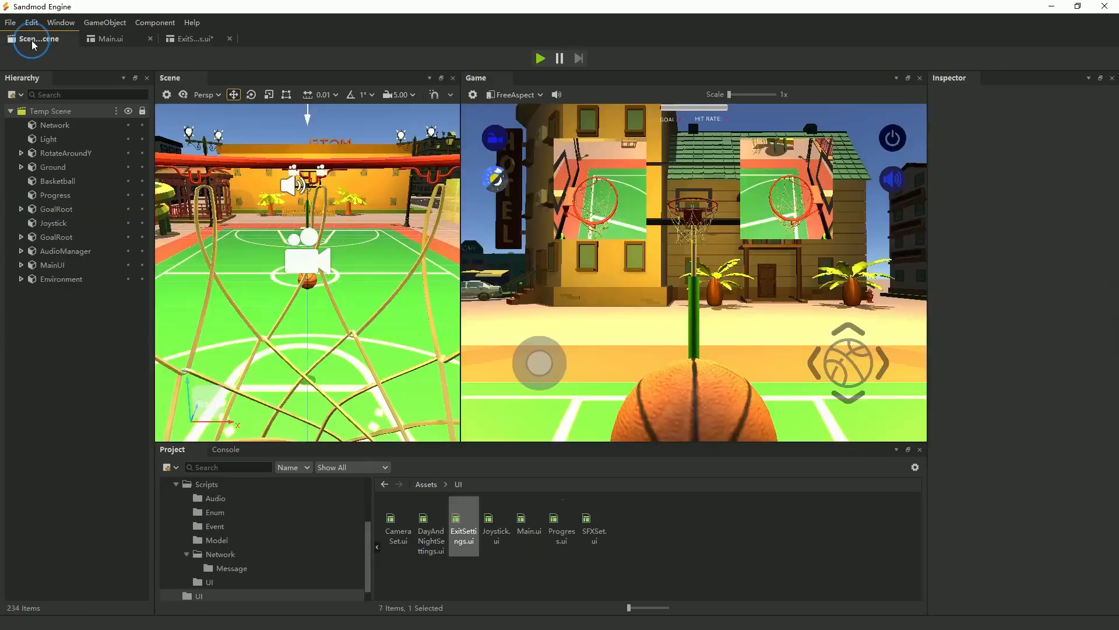
left_click_drag(460, 526, 50, 269)
left_click(940, 99)
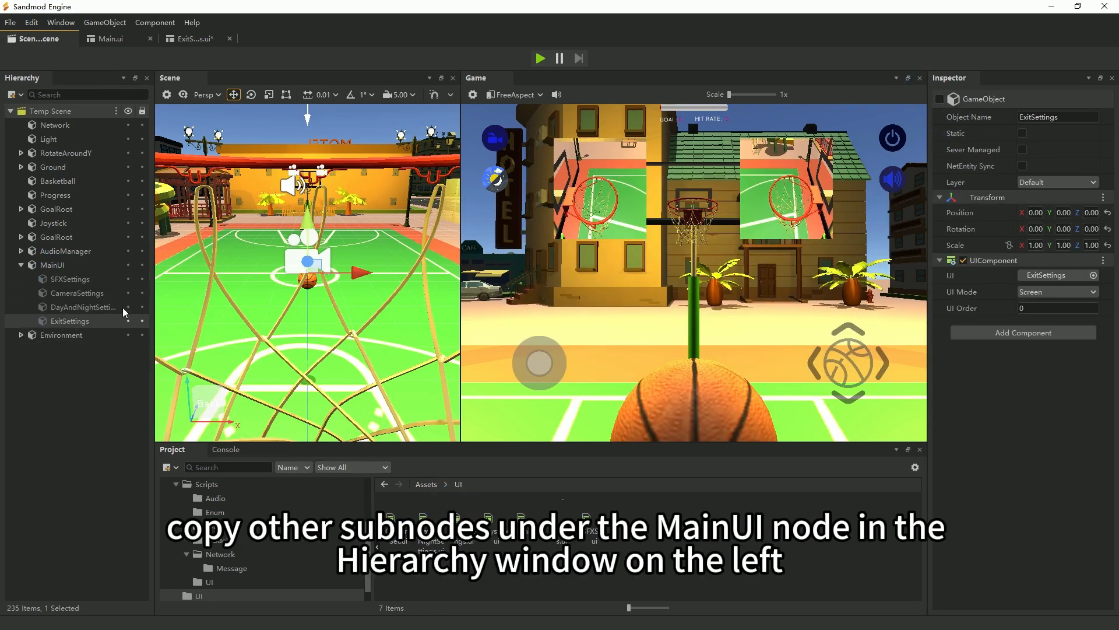
Save the scene and rename the cameraset UI file to CameraSettings.ui, matching its child object under MainUI.
key("ctrl+s")
left_click(75, 277)
left_click(74, 294)
left_click(71, 322)
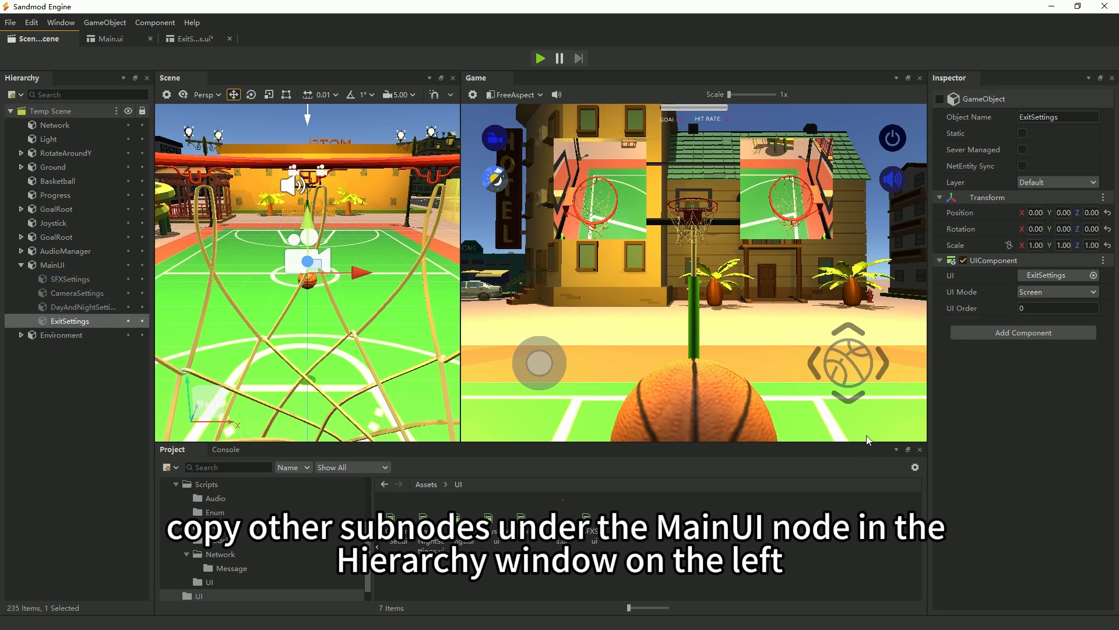
left_click(396, 546)
key("F2")
key("t")
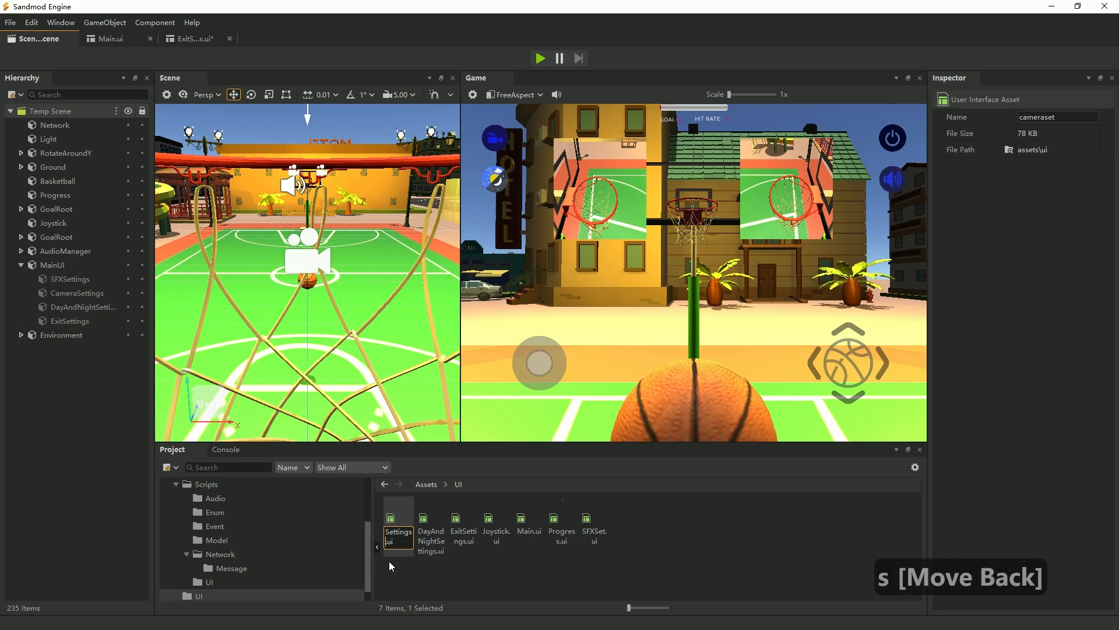
key("Return")
Rename the SFXSet UI file to SFXSettings, copying the name from the matching child object of MainUI.
left_click_drag(155, 302, 198, 303)
left_click(69, 282)
key("F2")
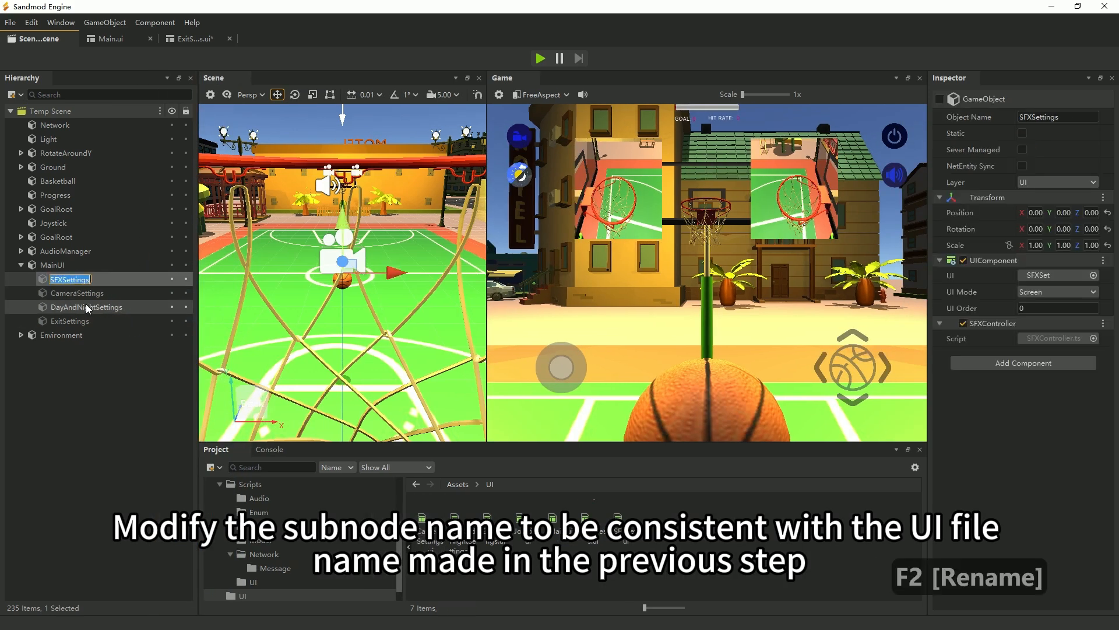
key("ctrl+c")
left_click(619, 523)
key("F2")
key("ctrl+v")
left_click(661, 548)
Apply the exact name of the CameraSettings scene object to the camera UI file.
left_click(77, 292)
key("F2")
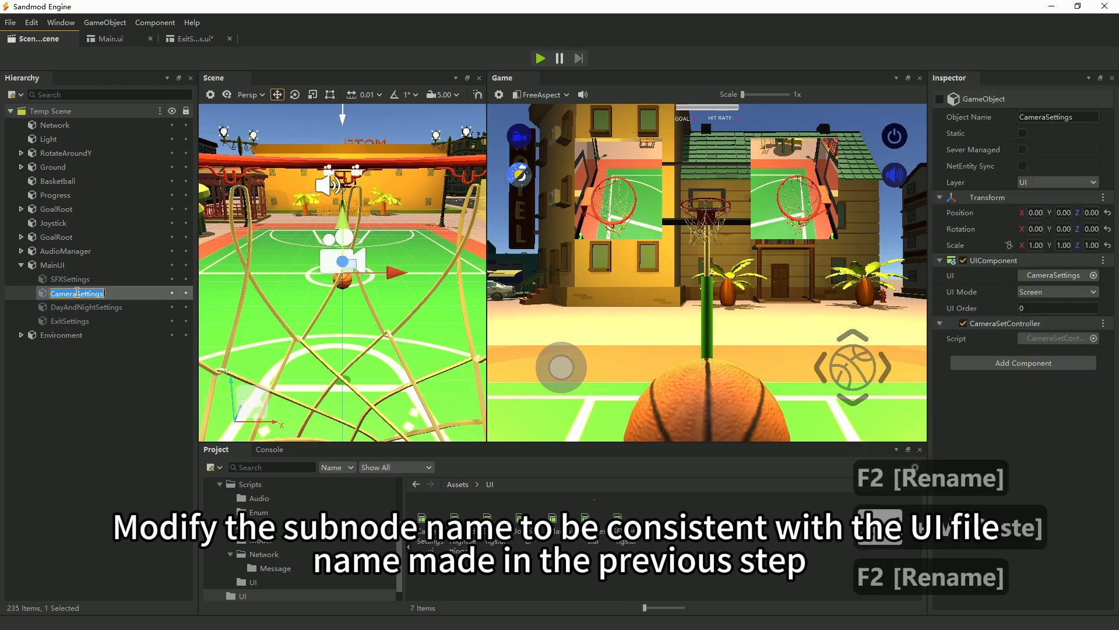
key("ctrl+c")
left_click(422, 519)
key("F2")
key("ctrl+v")
Name the day-and-night UI file DayAndNightSettings after its scene object and save the scene.
left_click(88, 307)
key("F2")
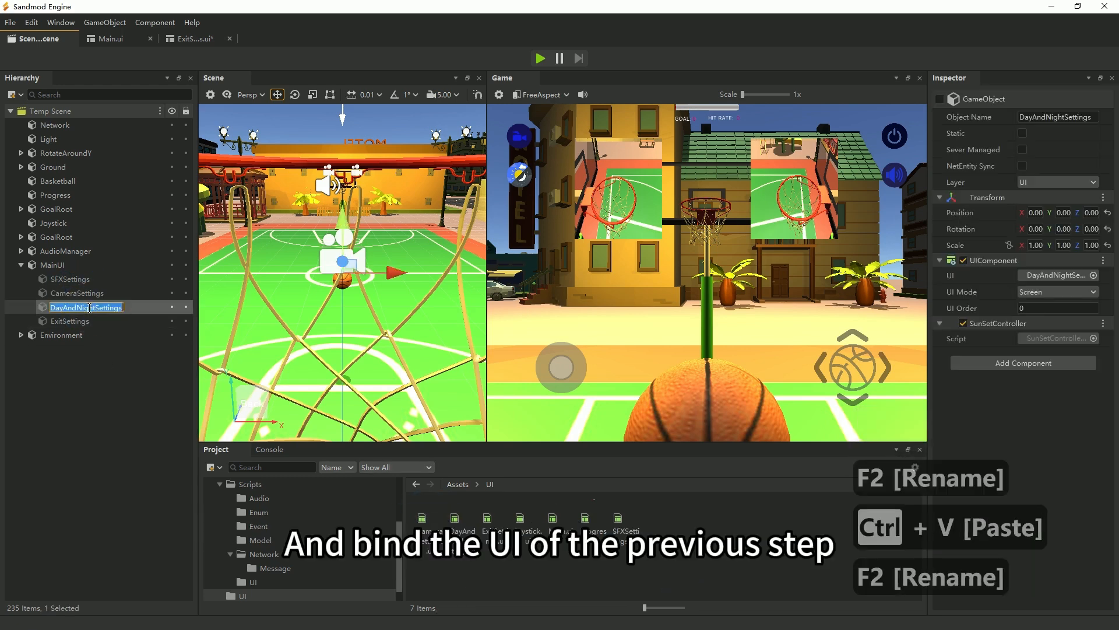
key("ctrl+c")
left_click(582, 563)
left_click(457, 521)
key("F2")
key("ctrl+v")
left_click(558, 565)
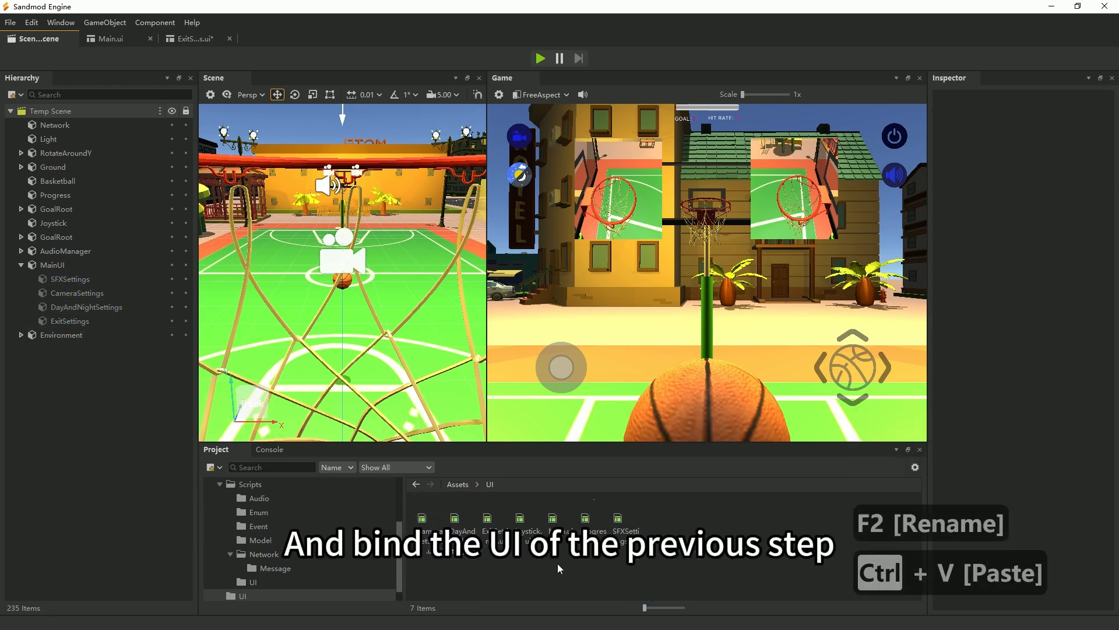
key("ctrl+s")
Check the UI file bound to each of the four child objects under MainUI.
left_click(84, 283)
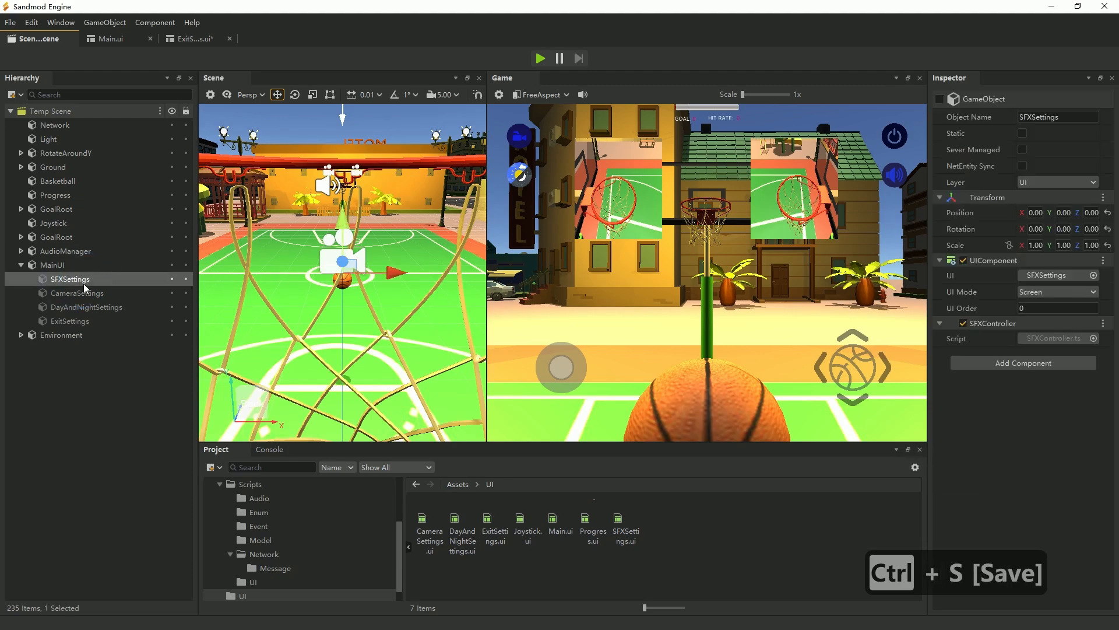
left_click(88, 293)
left_click(86, 307)
left_click(83, 321)
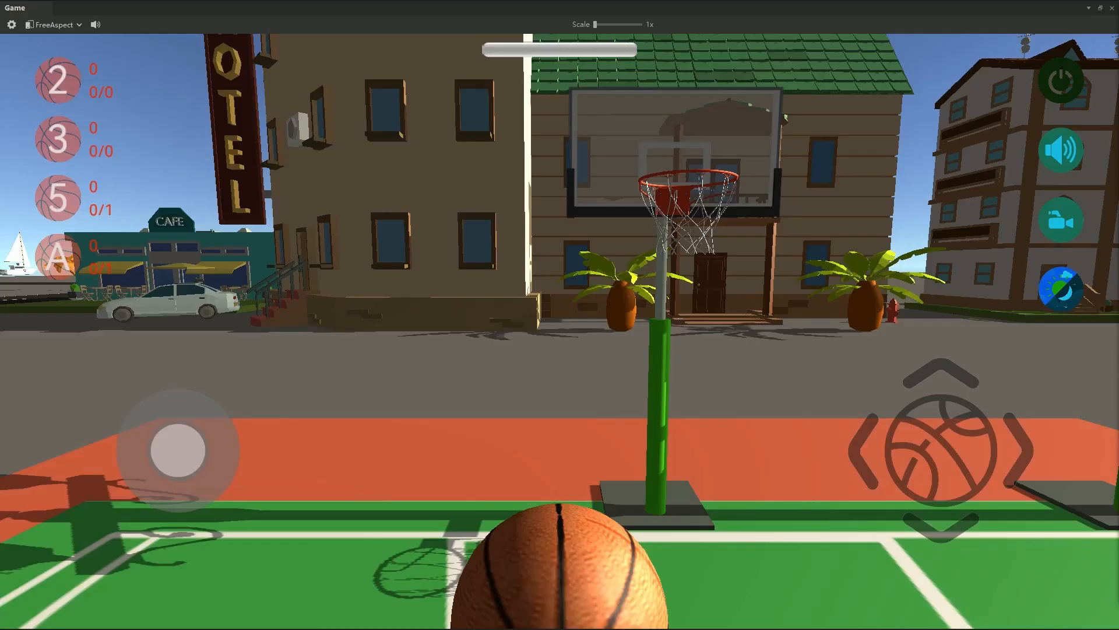
Test in the running game that the power button opens the EXIT GAME dialog and its cross closes it.
left_click(1061, 80)
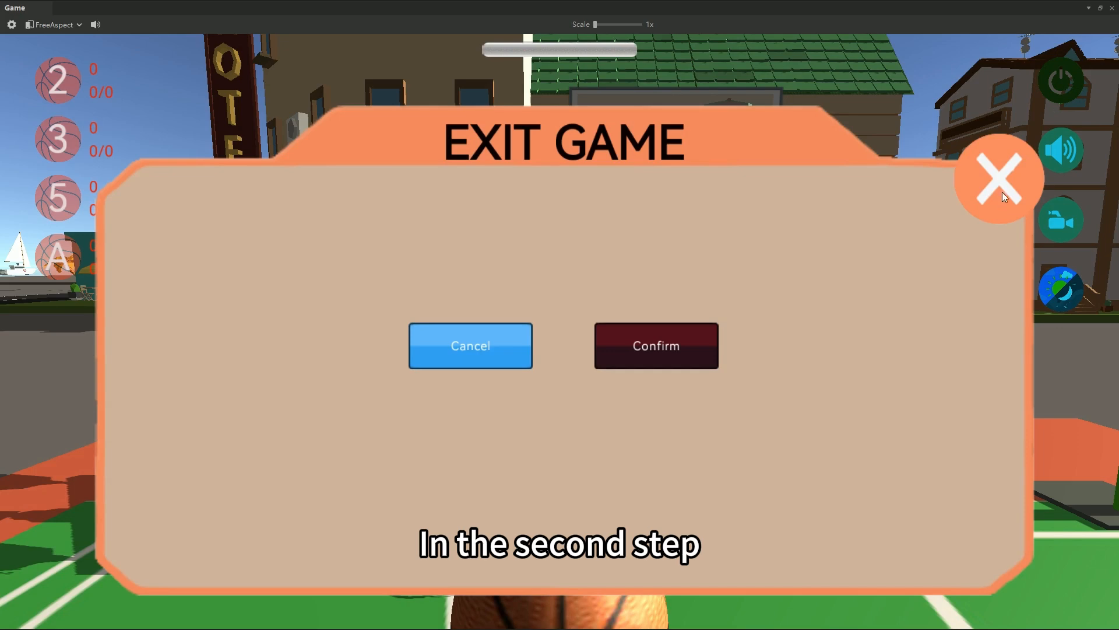
left_click(1003, 191)
left_click(1062, 84)
left_click(1001, 197)
left_click(1063, 86)
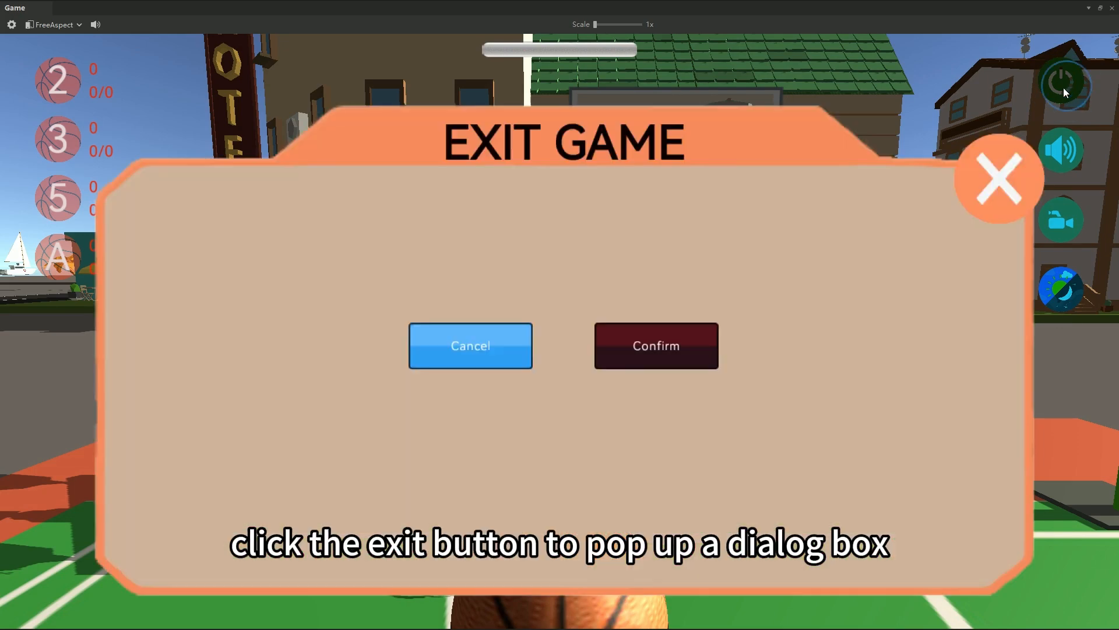
left_click(1005, 179)
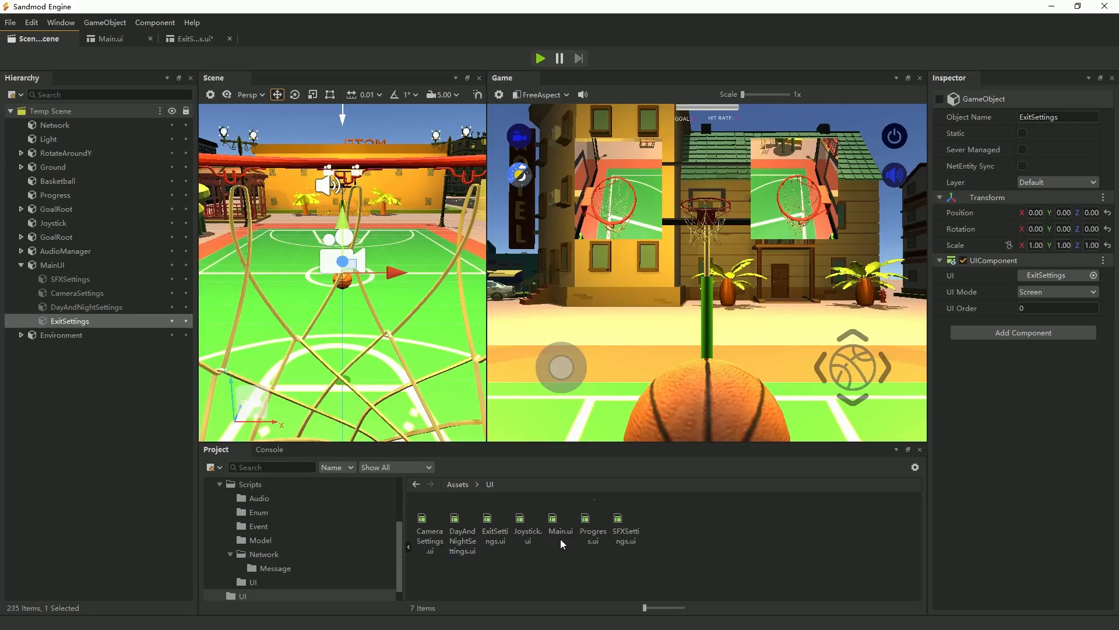
Open the MainUIController.ts script from the Scripts/UI folder in Visual Studio Code.
left_click(260, 582)
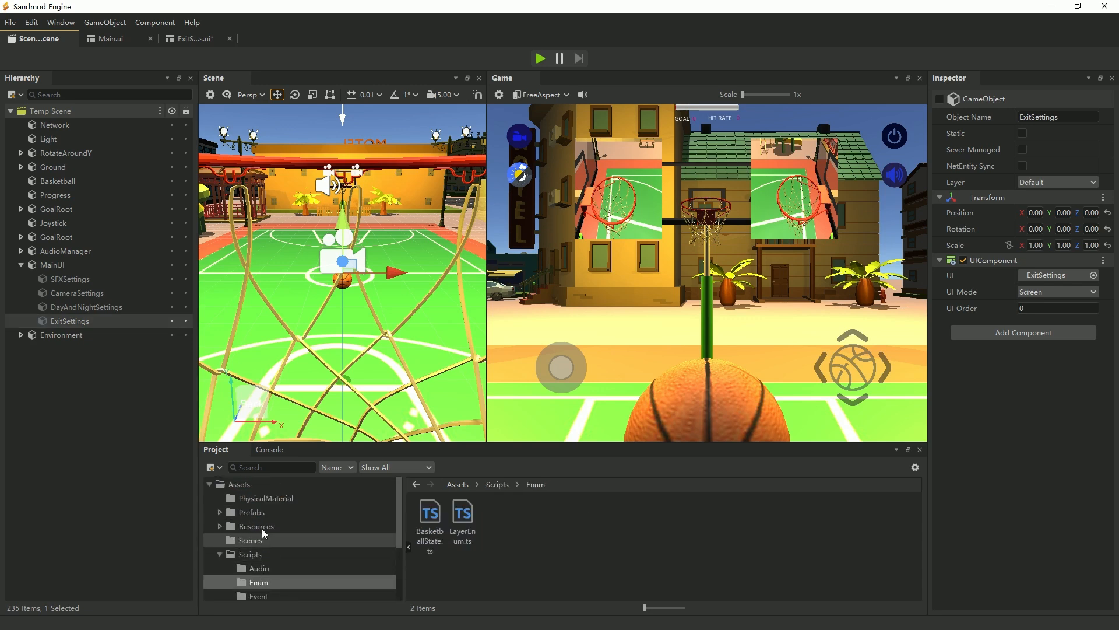
left_click(260, 557)
double_click(594, 527)
left_click(496, 514)
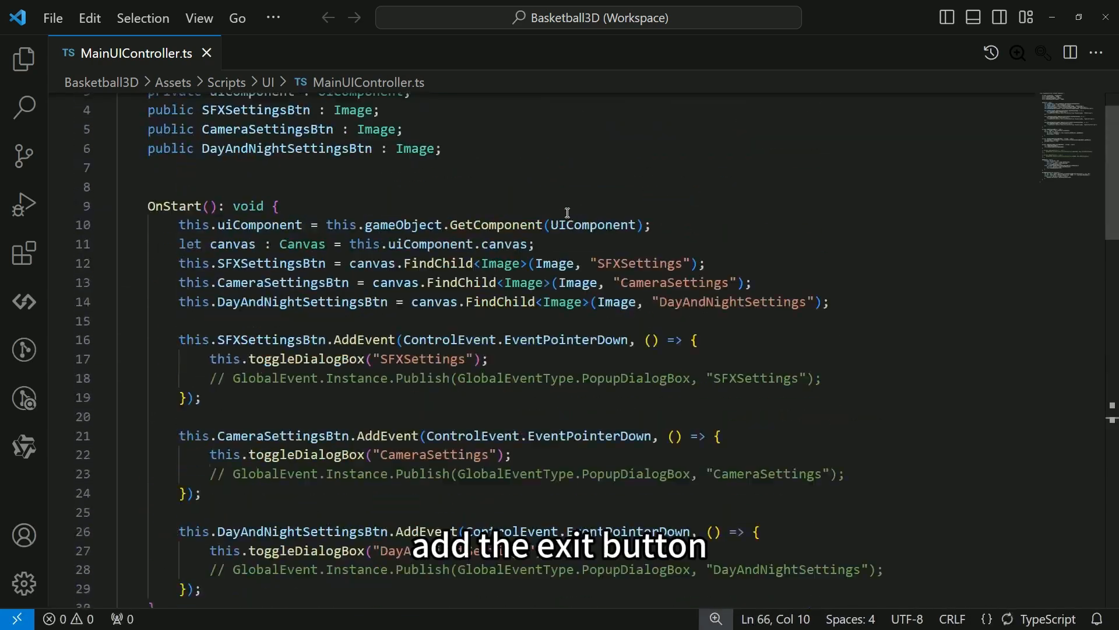
Declare a public ExitSettingsBtn field of type Image below DayAndNightSettingsBtn, based on a copy of that line.
left_click(492, 197)
key("alt+shift+Down")
double_click(287, 217)
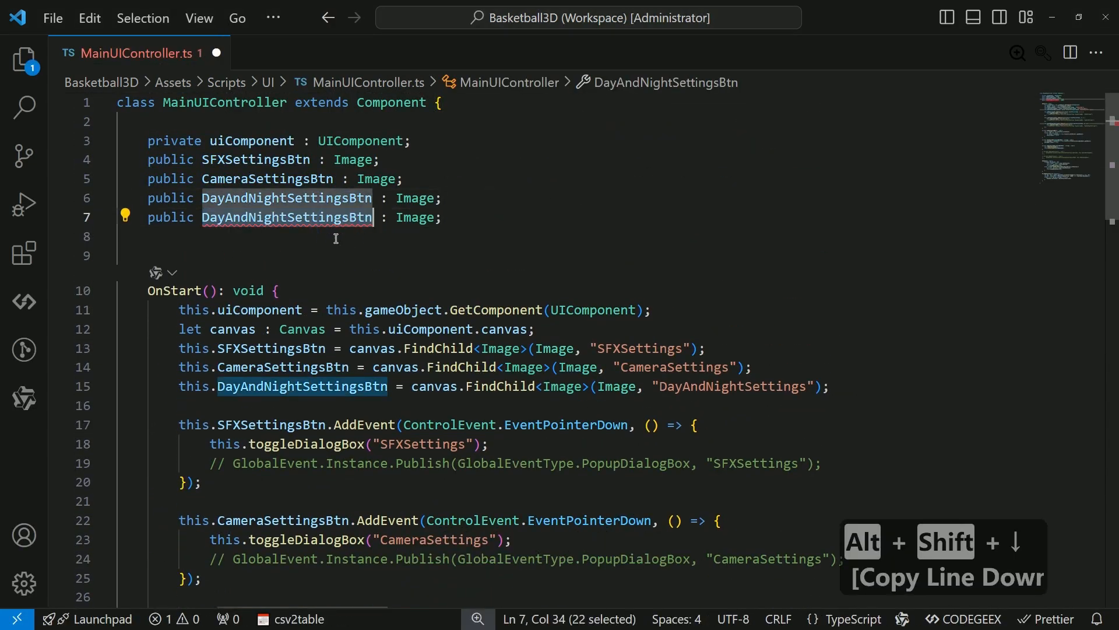
left_click_drag(287, 217, 202, 217)
type("Exit")
left_click(460, 219)
Duplicate the DayAndNightSettingsBtn FindChild line in OnStart, assign the copy to ExitSettingsBtn and separate it with a blank line.
left_click(460, 386)
key("alt+shift+Down")
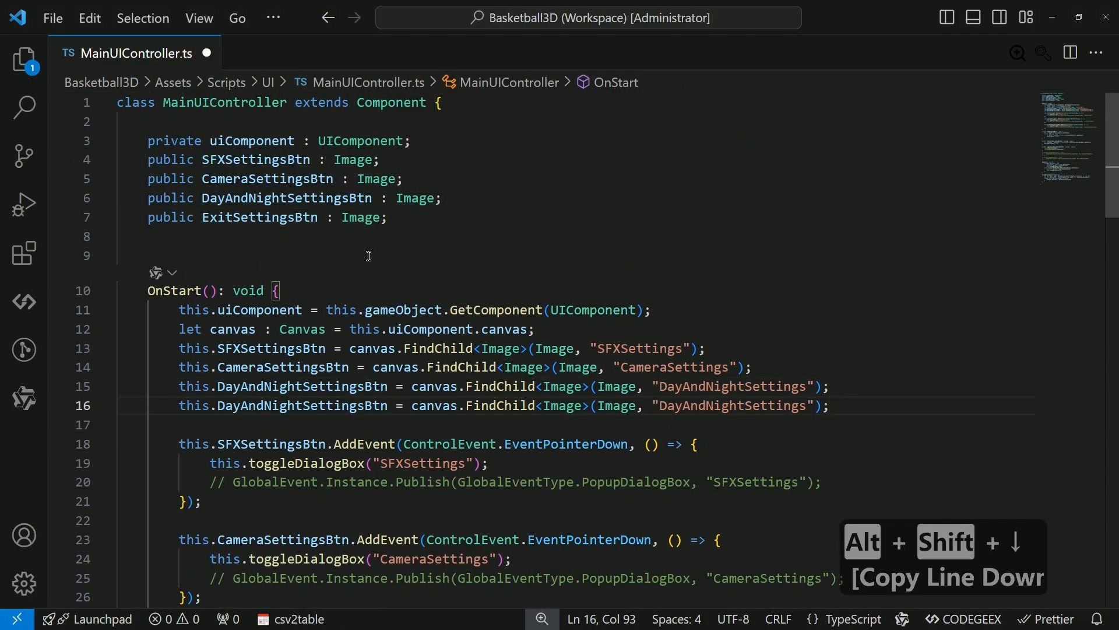
double_click(292, 217)
key("ctrl+c")
double_click(330, 407)
key("ctrl+v")
left_click(828, 386)
key("Return")
Duplicate the SFXSettingsBtn pointer-down event handler, separate the two blocks and attach the first one to ExitSettingsBtn.
scroll(408, 403, "down", 2)
left_click_drag(209, 404, 100, 357)
key("alt+shift+Up")
left_click(249, 405)
key("Return")
double_click(300, 308)
key("ctrl+c")
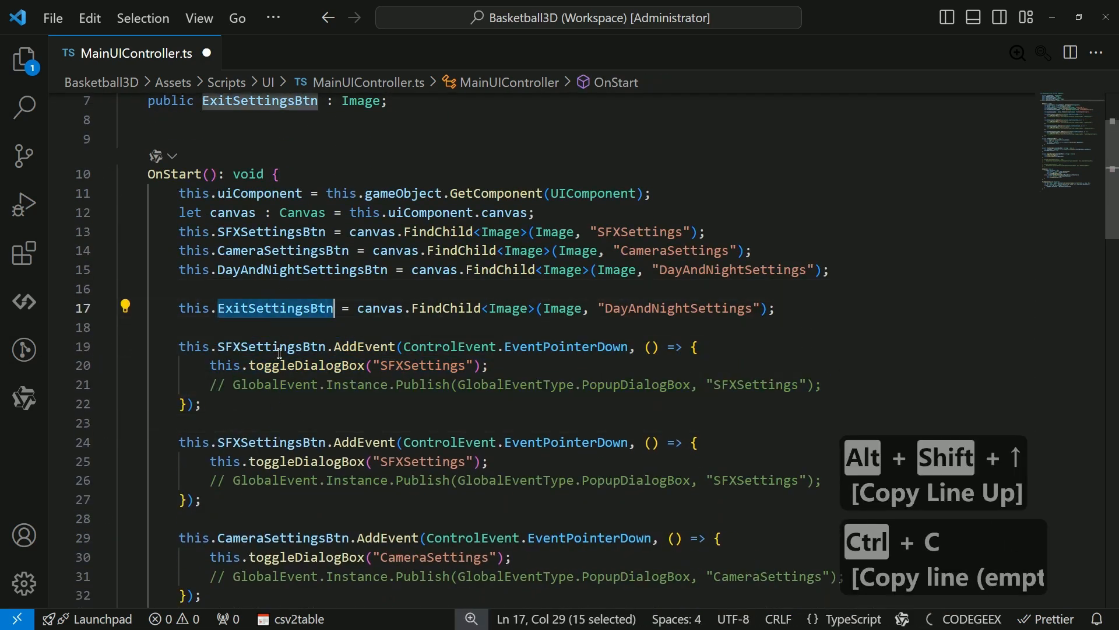
double_click(282, 346)
key("ctrl+v")
Delete the commented-out GlobalEvent publish lines from the ExitSettingsBtn and SFXSettingsBtn handlers.
left_click(357, 384)
key("ctrl+shift+k")
left_click(395, 461)
key("ctrl+shift+l")
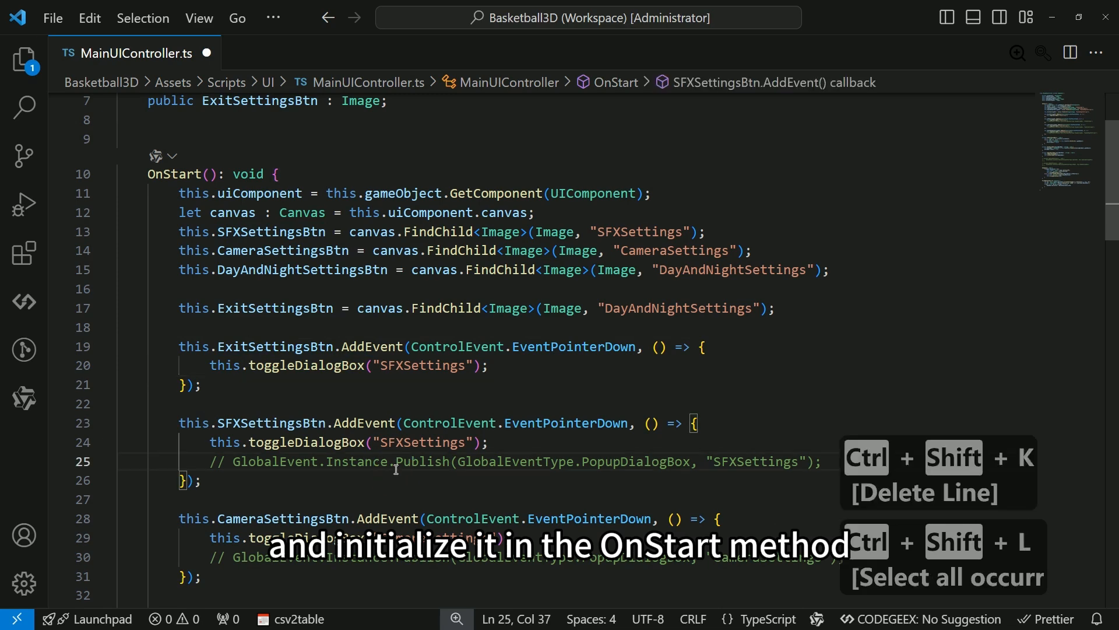
left_click(12, 77)
left_click(12, 78)
key("ctrl+shift+k")
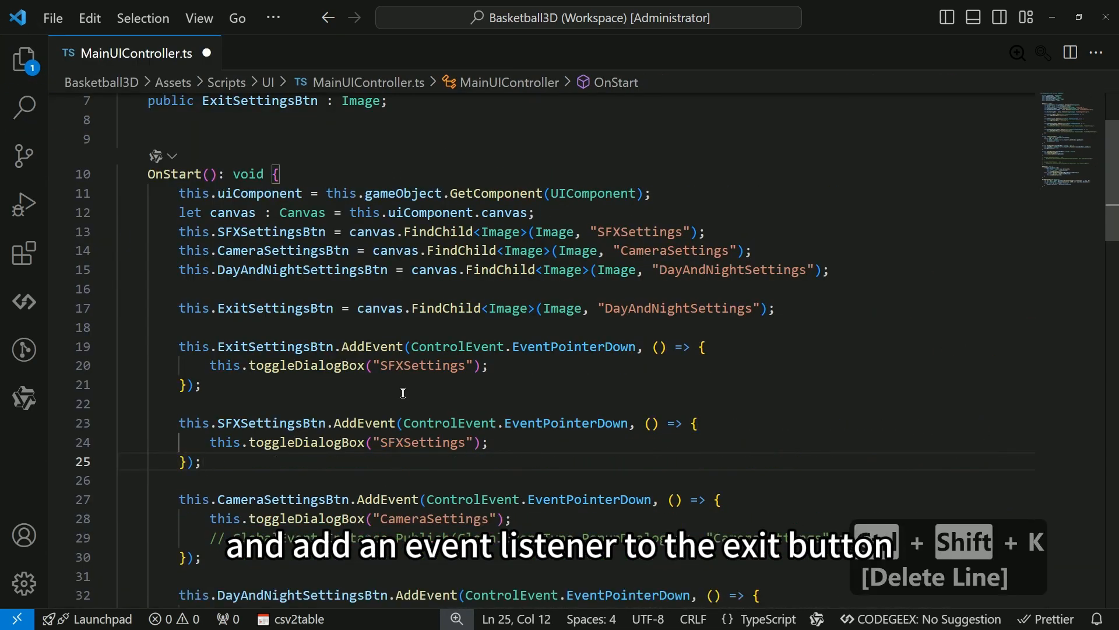
Make the ExitSettingsBtn handler toggle the "ExitSettings" dialog box and save the script.
left_click_drag(404, 366, 380, 366)
type("Exit")
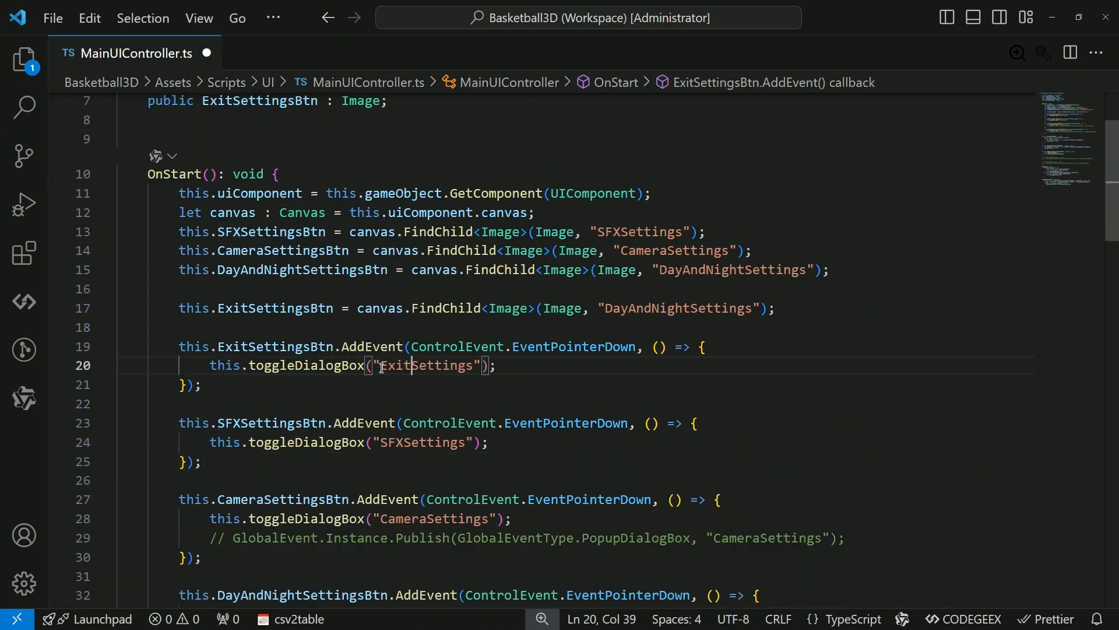
key("ctrl+s")
Copy the ExitSettings object's name from the Sandmod Engine scene into the ExitSettingsBtn FindChild call in Visual Studio Code and save.
key("alt+Tab")
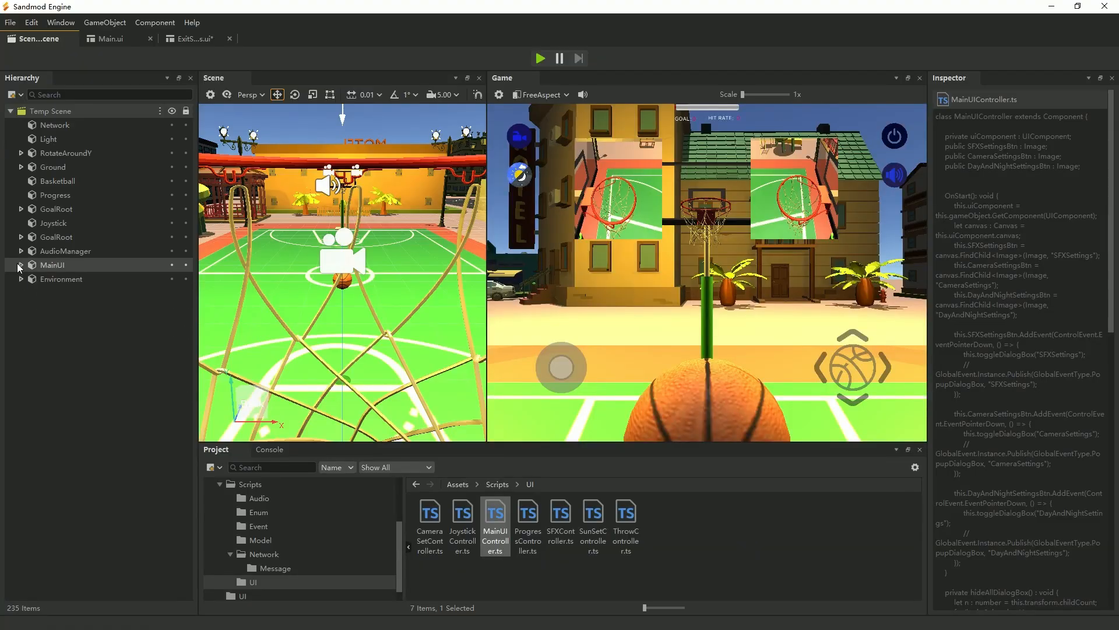
left_click(21, 265)
left_click(69, 321)
key("F2")
key("ctrl+c")
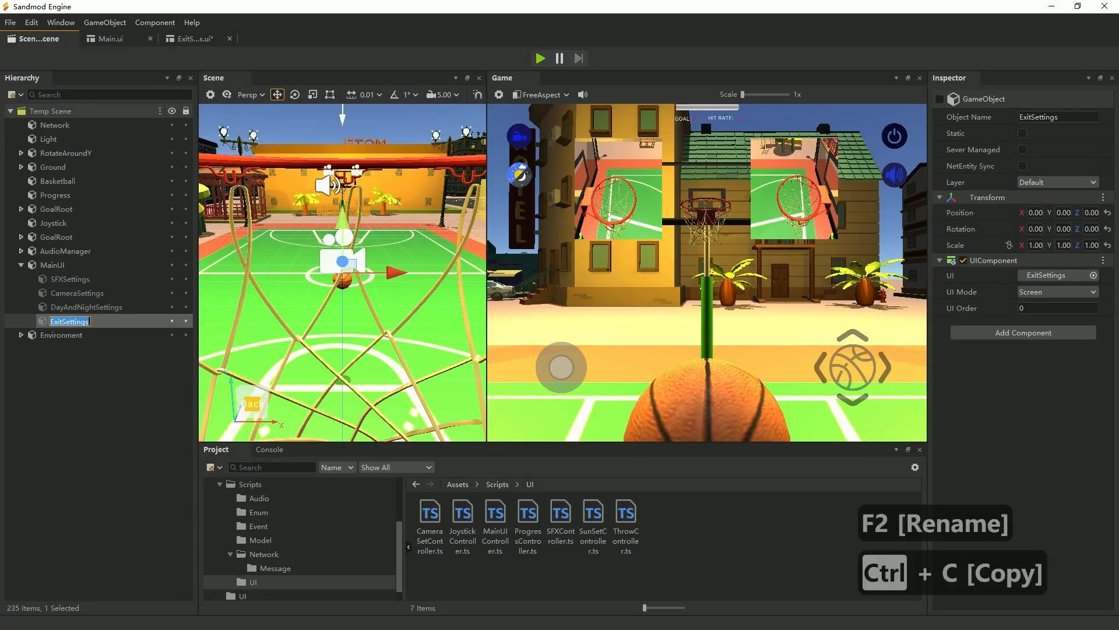
key("alt+Tab")
left_click(474, 308)
double_click(702, 308)
key("ctrl+v")
key("ctrl+s")
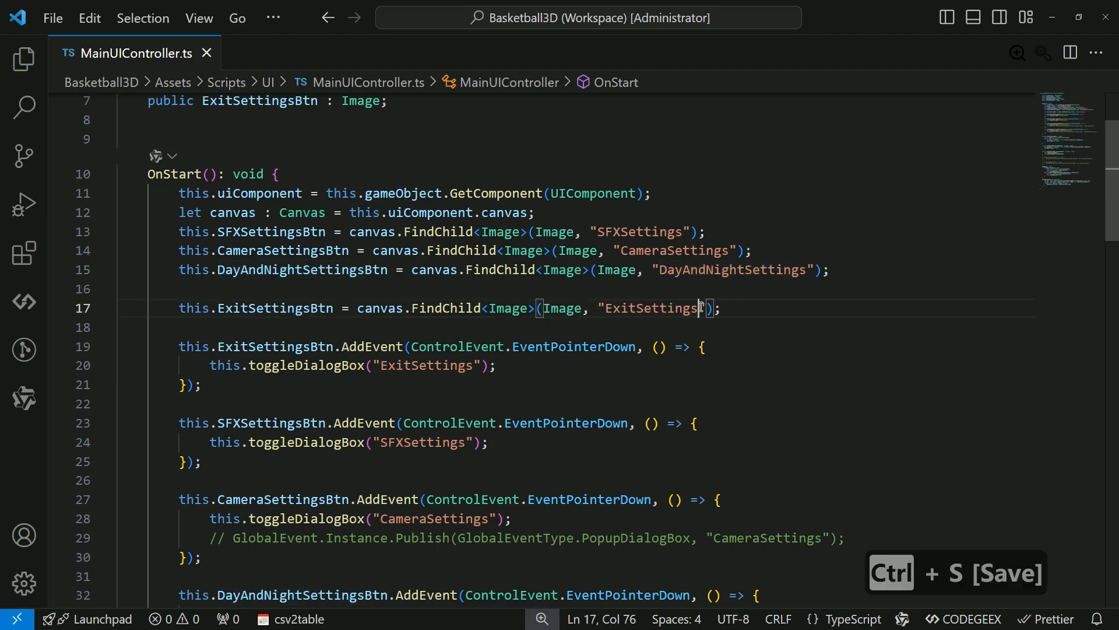
Back in Sandmod Engine, duplicate SunSetController.ts in Scripts/UI and rename the copy to ExitSetController.ts.
key("alt+Tab")
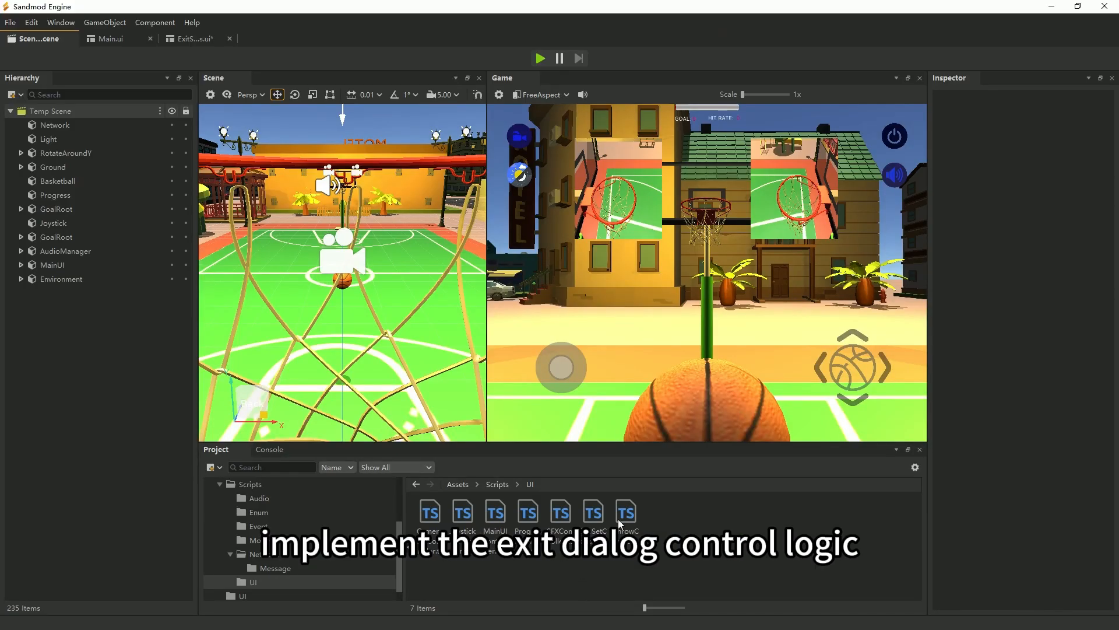
left_click(747, 540)
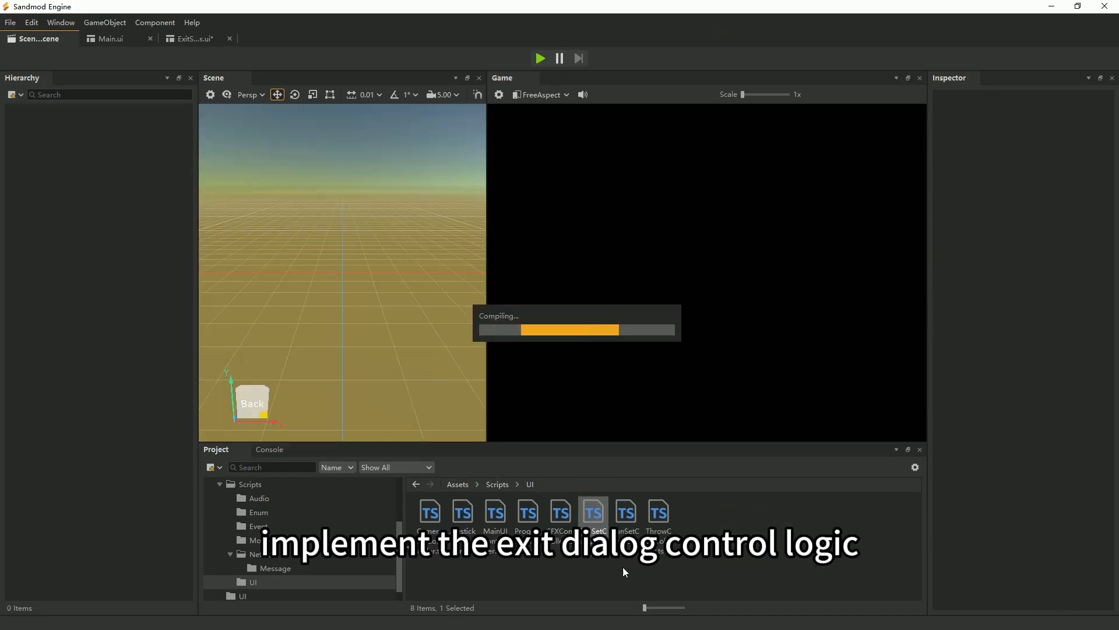
left_click(626, 533)
key("F2")
left_click(628, 535)
left_click_drag(636, 533, 596, 539)
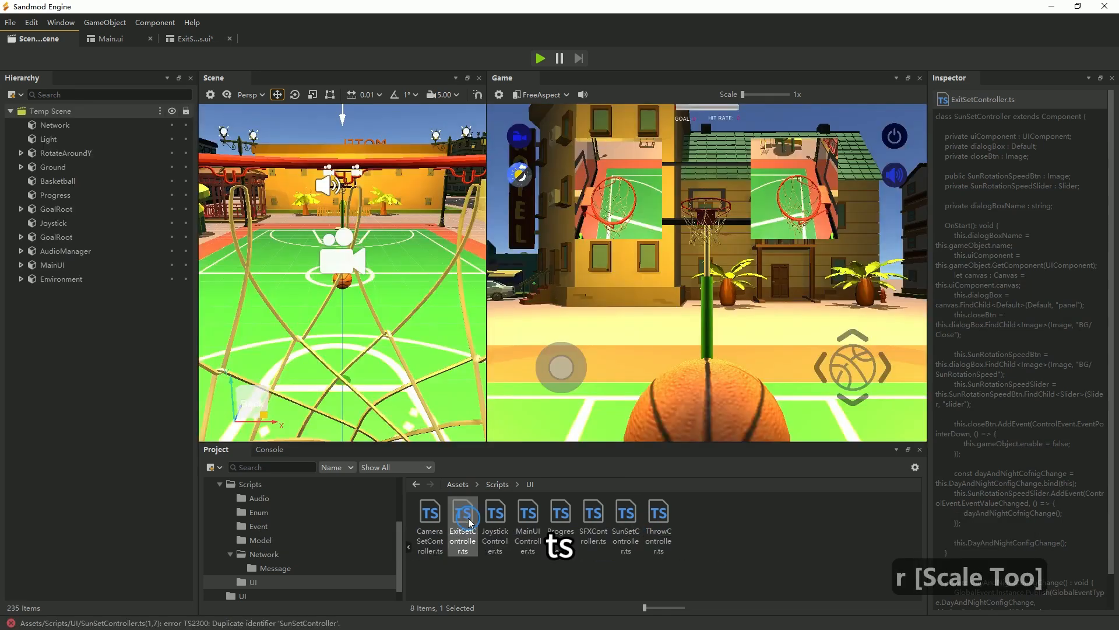
Open ExitSetController.ts in Visual Studio Code and rename its class to ExitSetController.
double_click(465, 519)
left_click(188, 103)
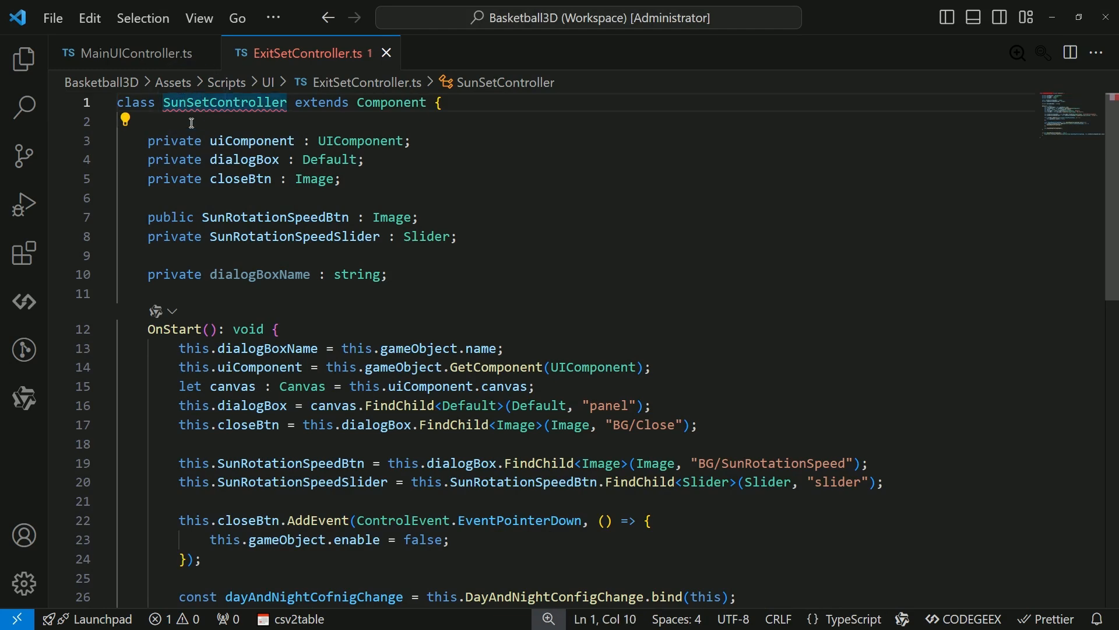
key("BackSpace")
key("BackSpace")
key("BackSpace")
type("Exit")
key("Escape")
Delete the SunRotationSpeedBtn, SunRotationSpeedSlider and dialogBoxName fields together with their assignments in OnStart.
left_click_drag(140, 217, 416, 277)
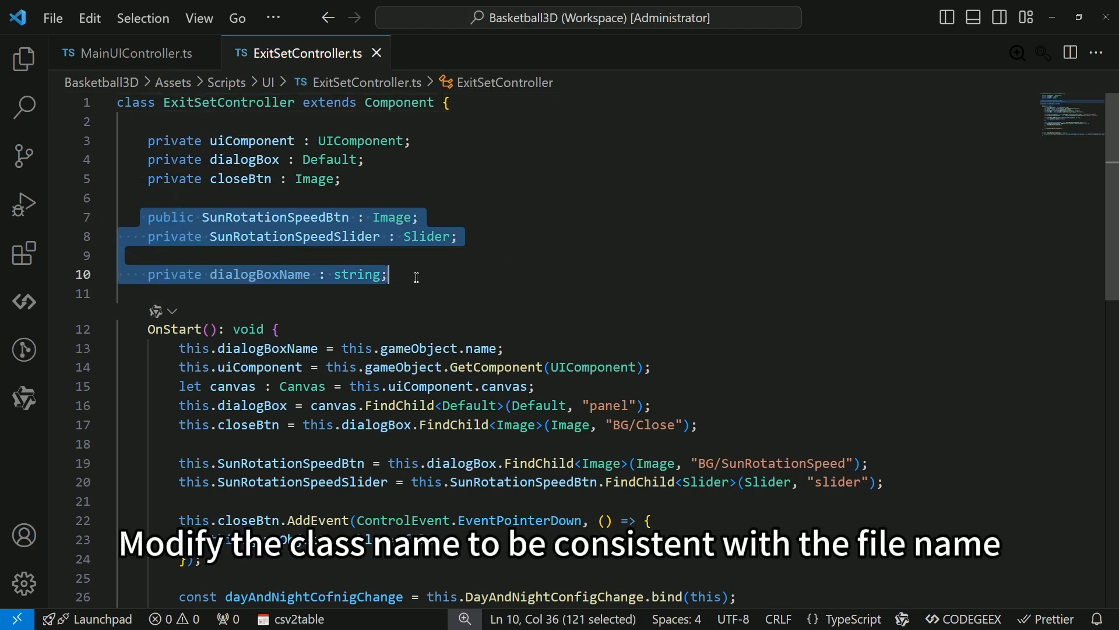
key("ctrl+shift+k")
key("ctrl+shift+k")
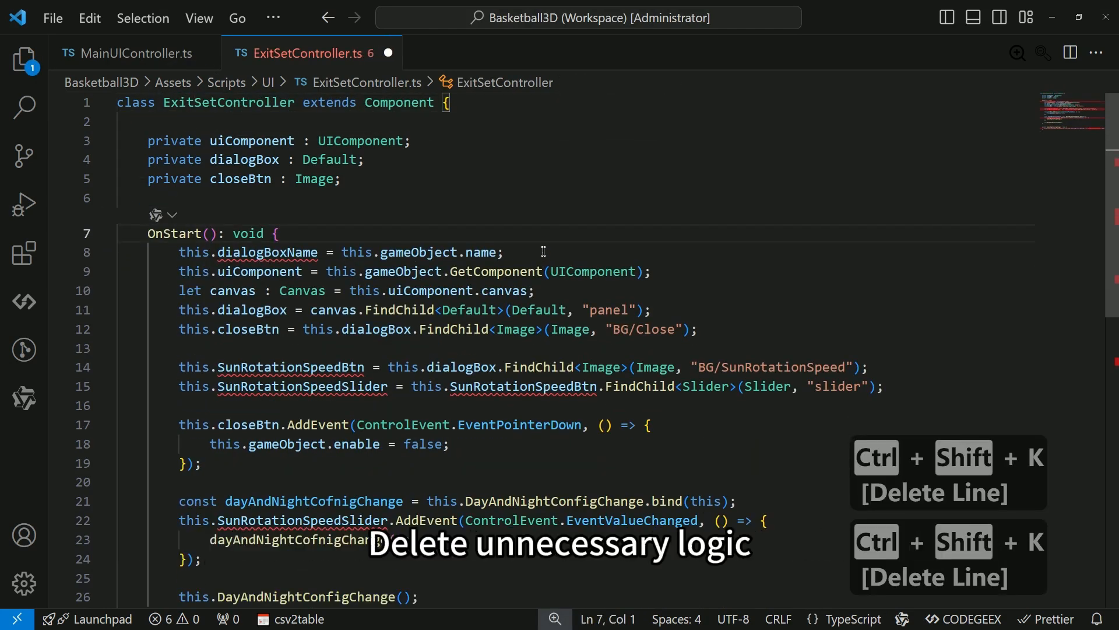
key("ctrl+shift+k")
left_click(180, 348)
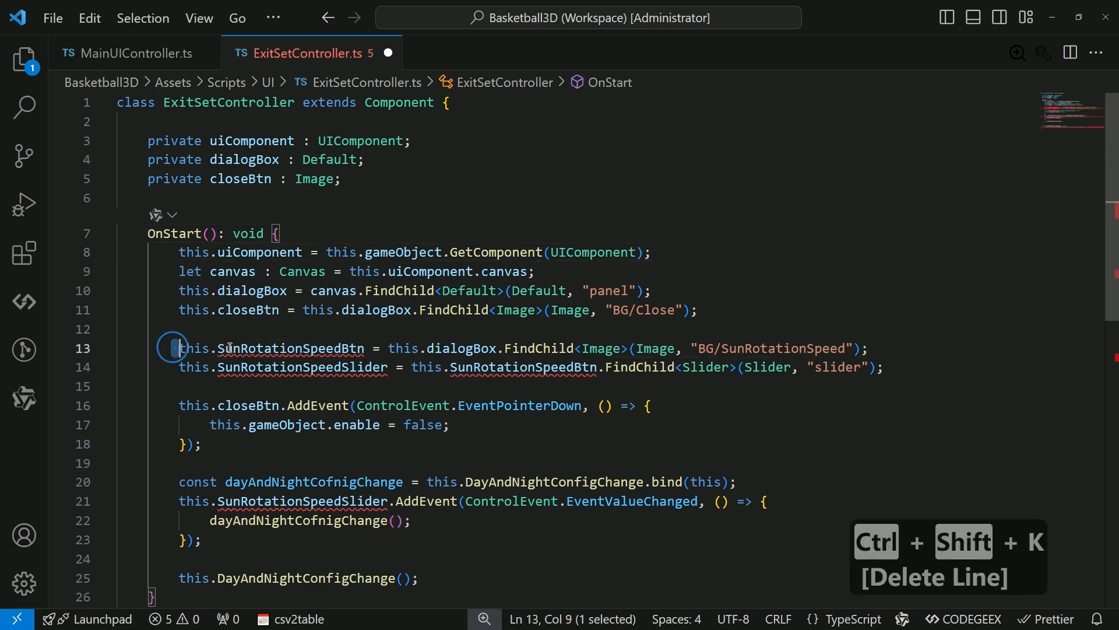
key("ctrl+shift+k")
key("ctrl+shift+k")
Delete the SunRotationSpeedSlider value-changed handler and the DayAndNightConfigChange method below OnStart.
left_click(692, 463)
left_click_drag(123, 463, 251, 519)
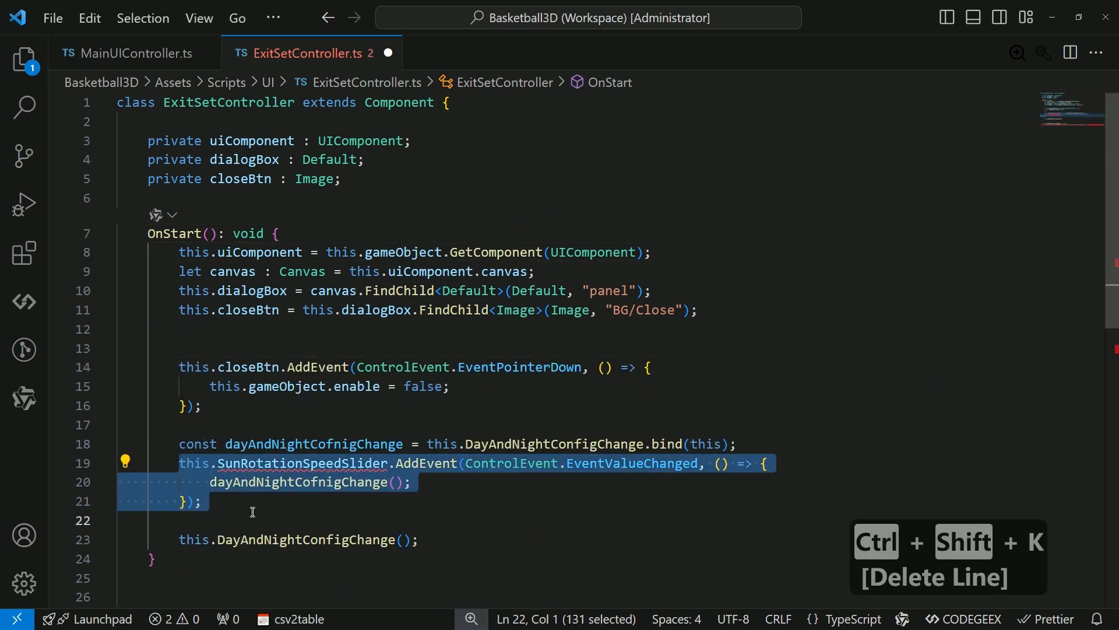
key("ctrl+shift+k")
scroll(126, 437, "down", 3)
key("ctrl+shift+k")
left_click_drag(175, 392, 102, 370)
key("ctrl+shift+k")
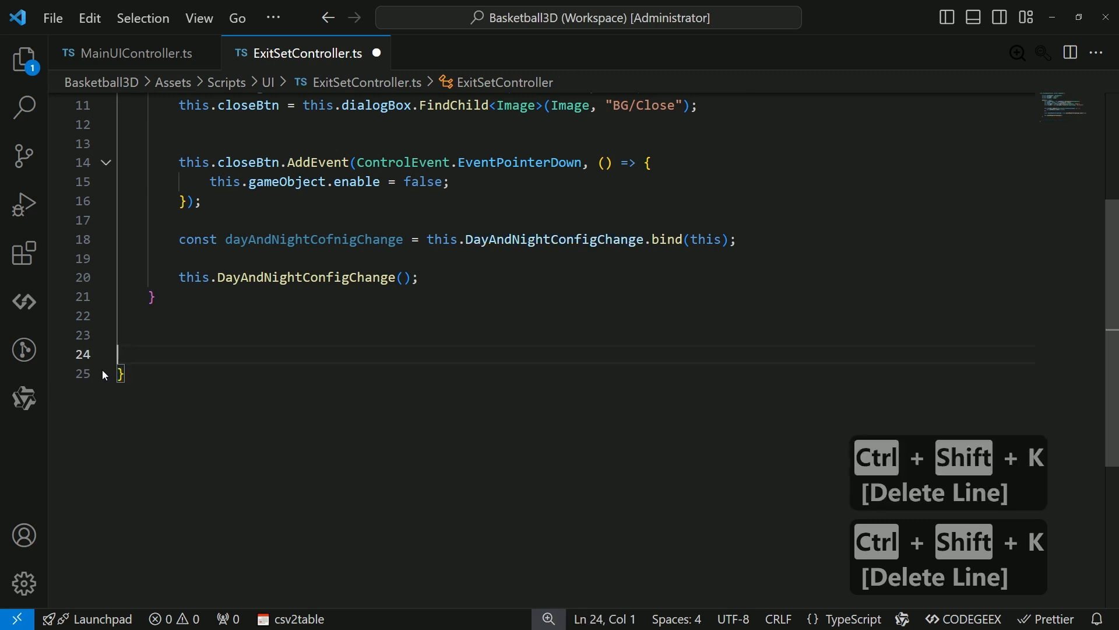
Delete the remaining DayAndNightConfigChange call and its bind constant from OnStart and save the script.
left_click(457, 276)
key("ctrl+shift+k")
key("ctrl+s")
left_click(752, 241)
key("ctrl+shift+k")
key("ctrl+s")
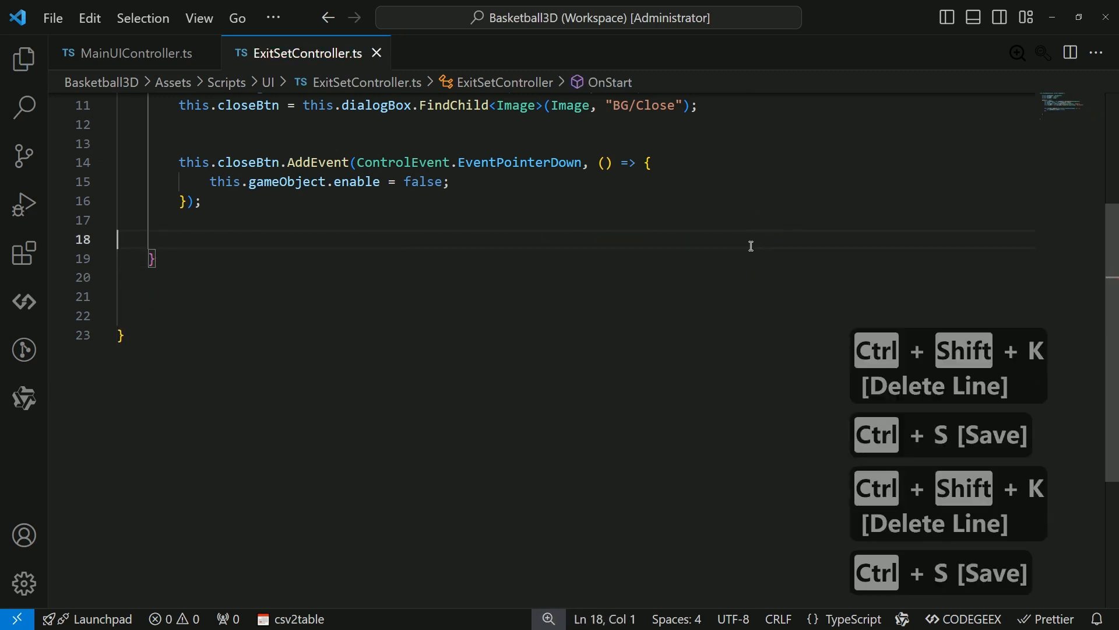
Switch to Sandmod Engine and generate a Window-type TypeScript script with class name ExitSettingsController from the ExitSettings UI.
scroll(752, 240, "up", 4)
key("alt+Tab")
scroll(300, 588, "down", 1)
left_click(299, 585)
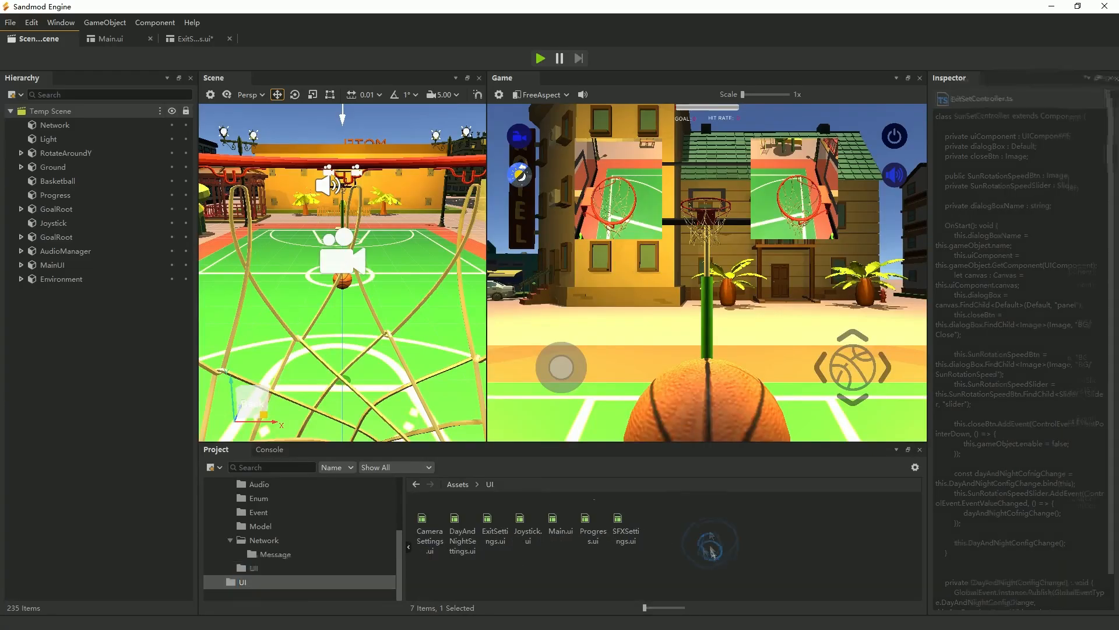
double_click(496, 525)
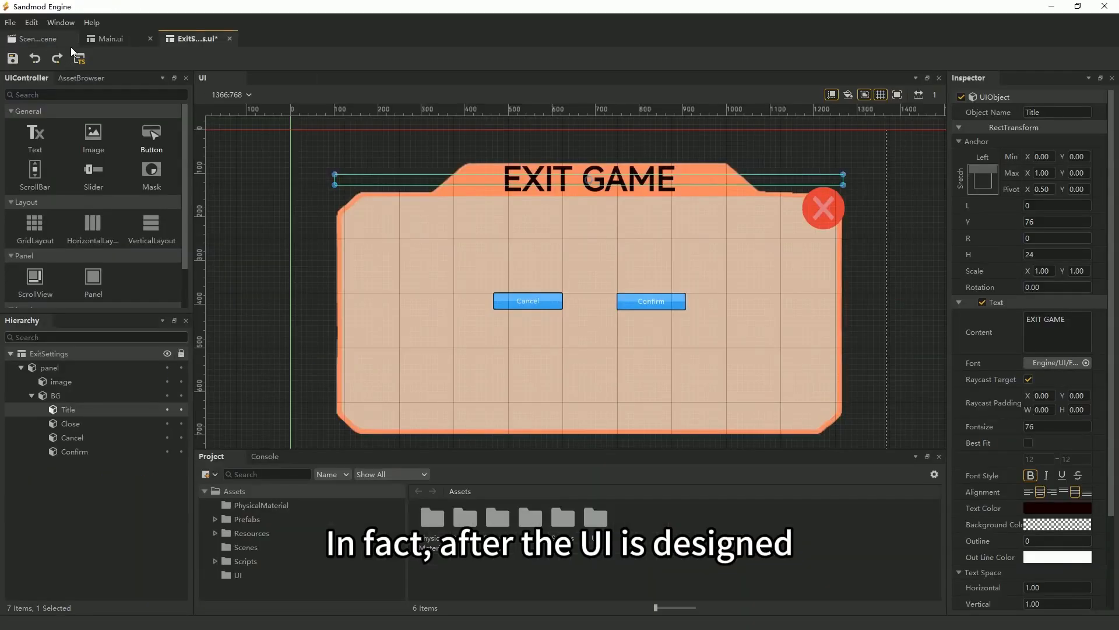
left_click(79, 58)
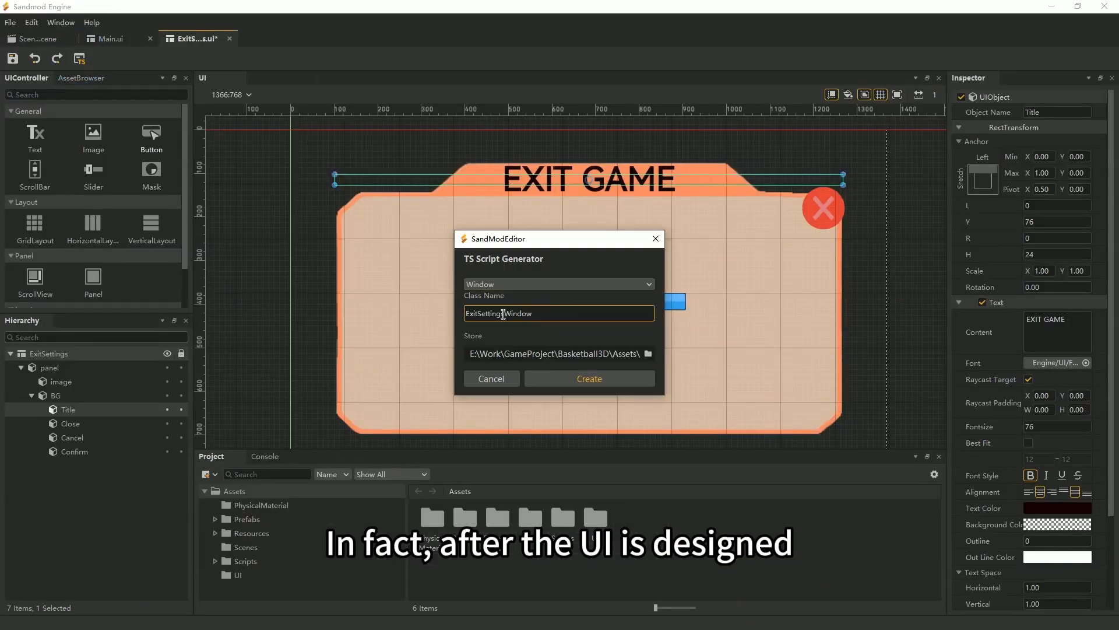
type("Controller")
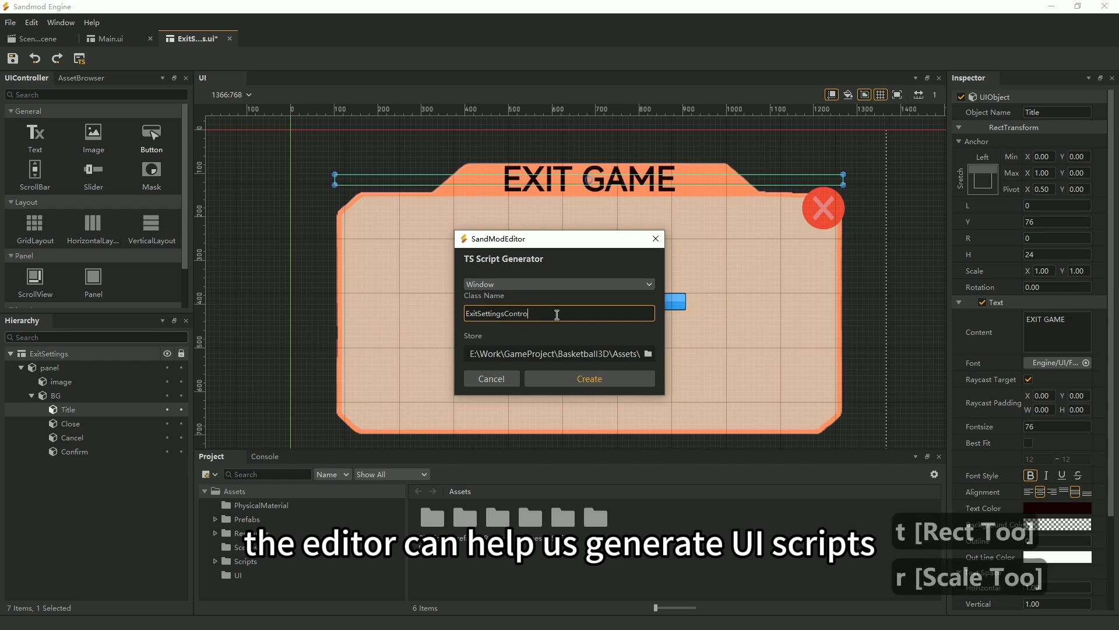
left_click(649, 354)
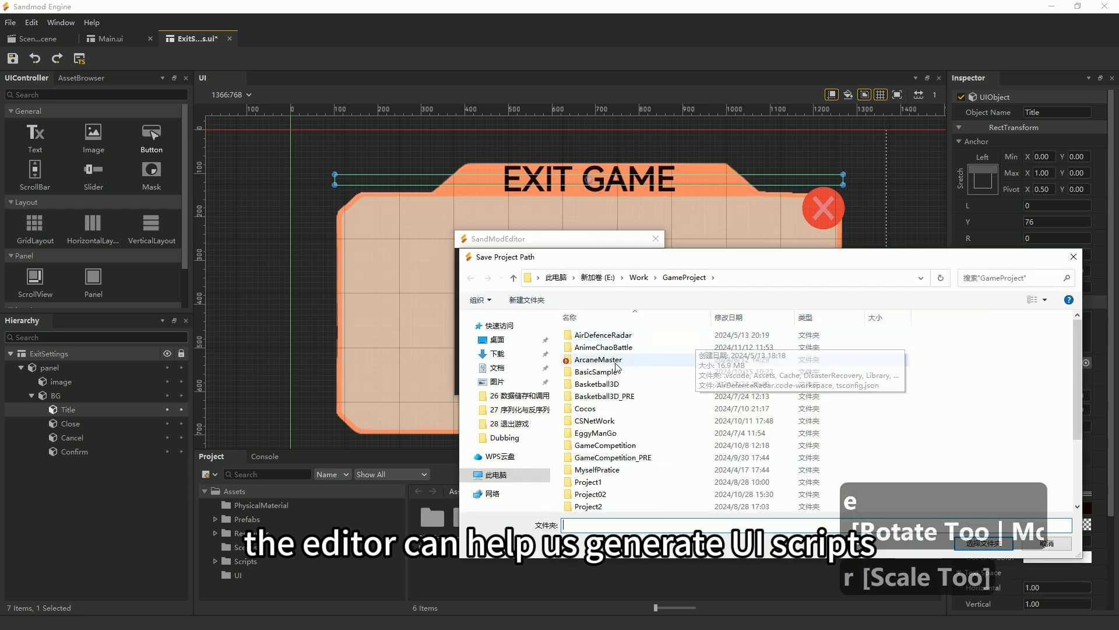
left_click(851, 496)
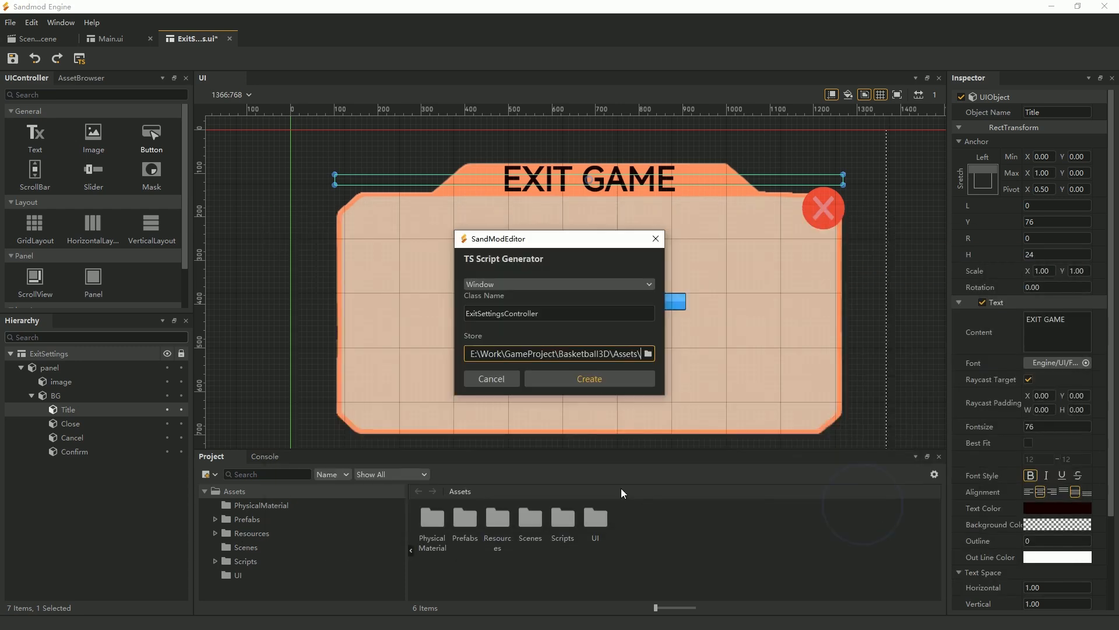
left_click(620, 380)
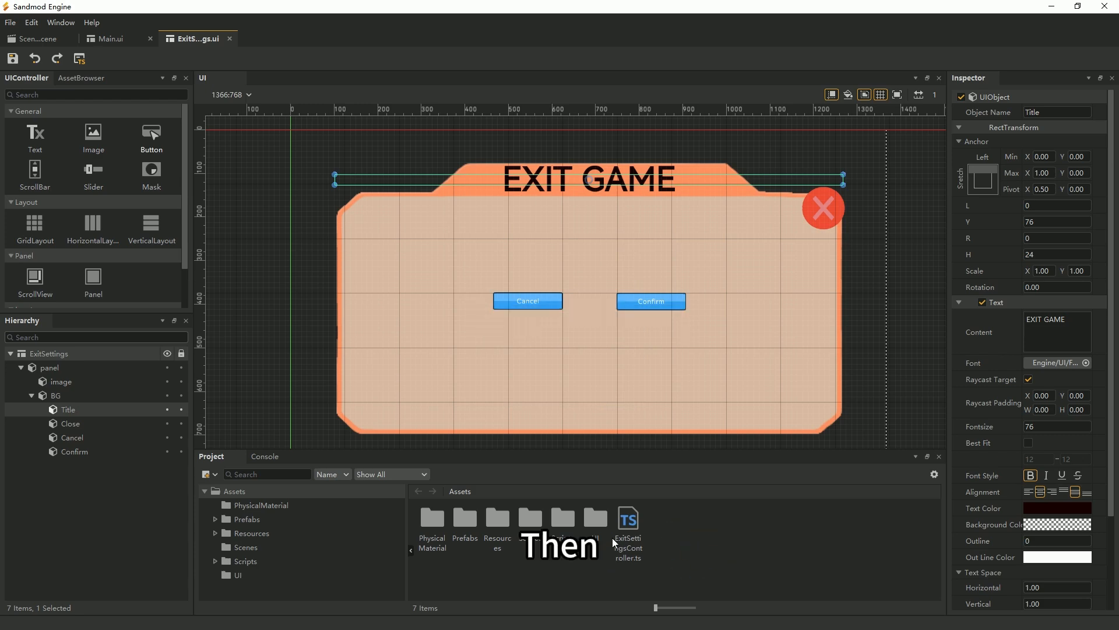
Move the generated ExitSettingsController.ts into the Scripts/UI folder and open it in Visual Studio Code.
left_click(628, 522)
left_click(569, 531)
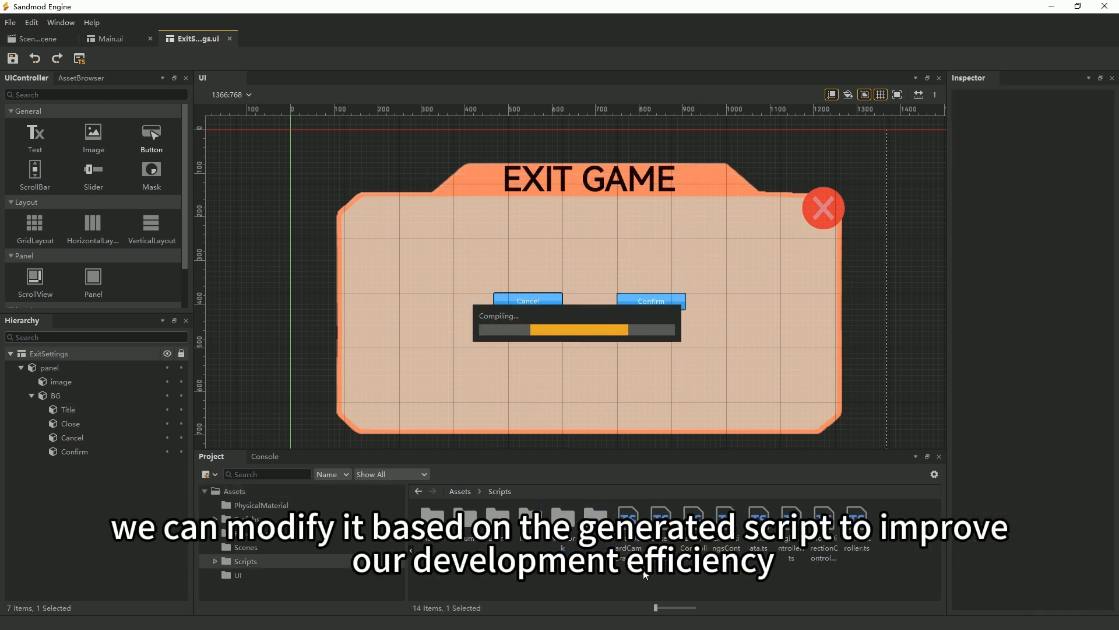
left_click_drag(726, 523, 600, 527)
left_click(627, 537)
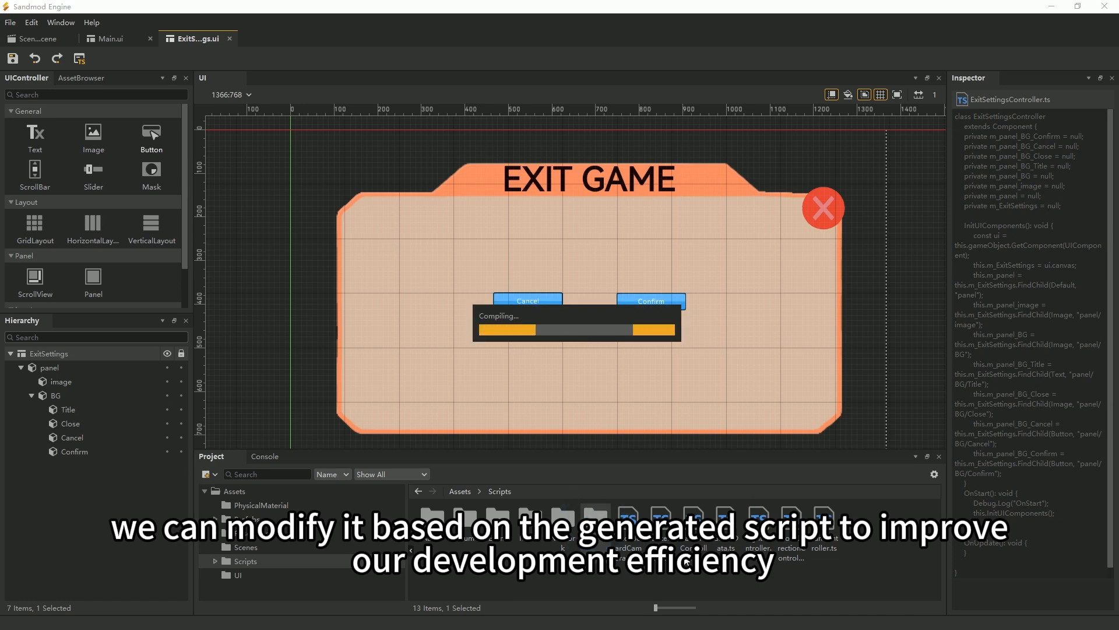
double_click(598, 523)
left_click(692, 553)
left_click(626, 575)
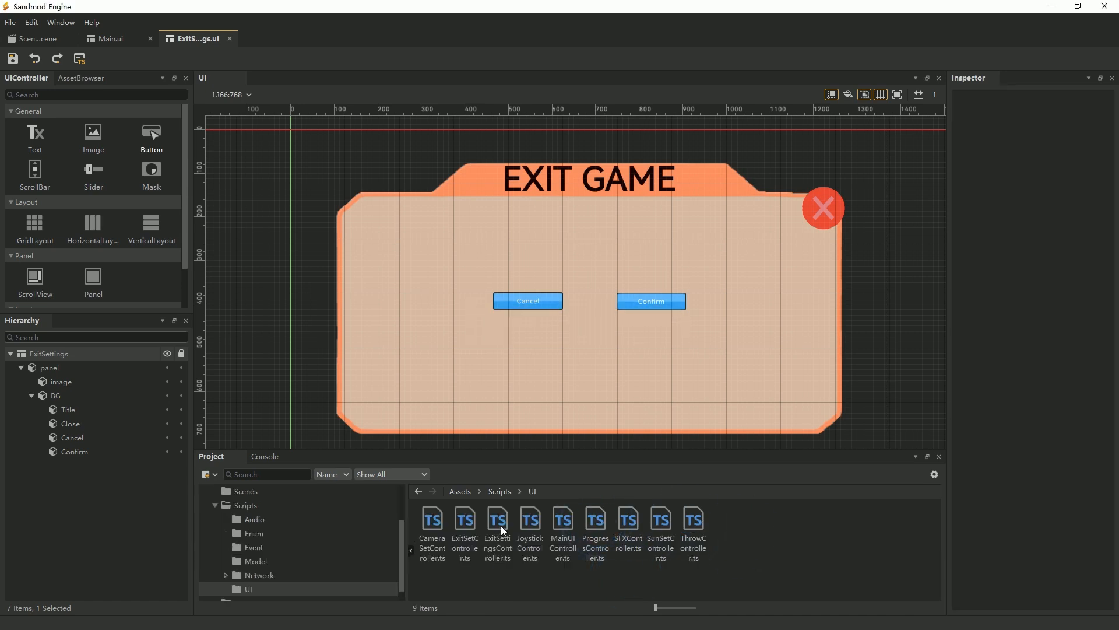
left_click(500, 526)
double_click(500, 525)
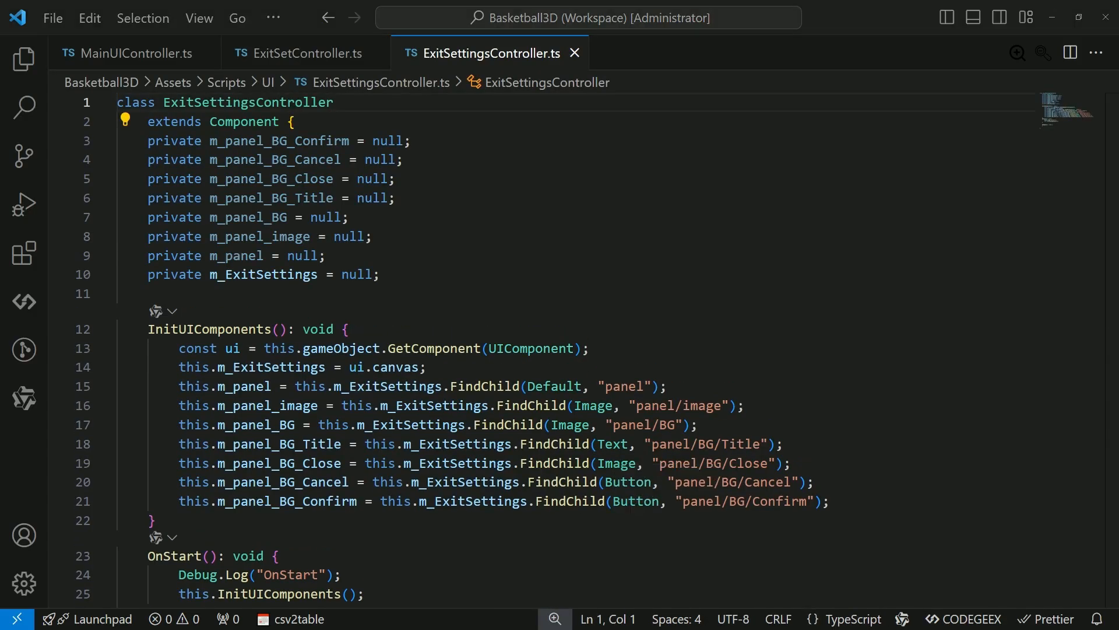
Back in Sandmod Engine, regenerate ExitSettingsController from the ExitSettings node with Assets/Scripts/UI as storage folder, and open the script from that node.
key("alt+Tab")
left_click(55, 355)
right_click(56, 355)
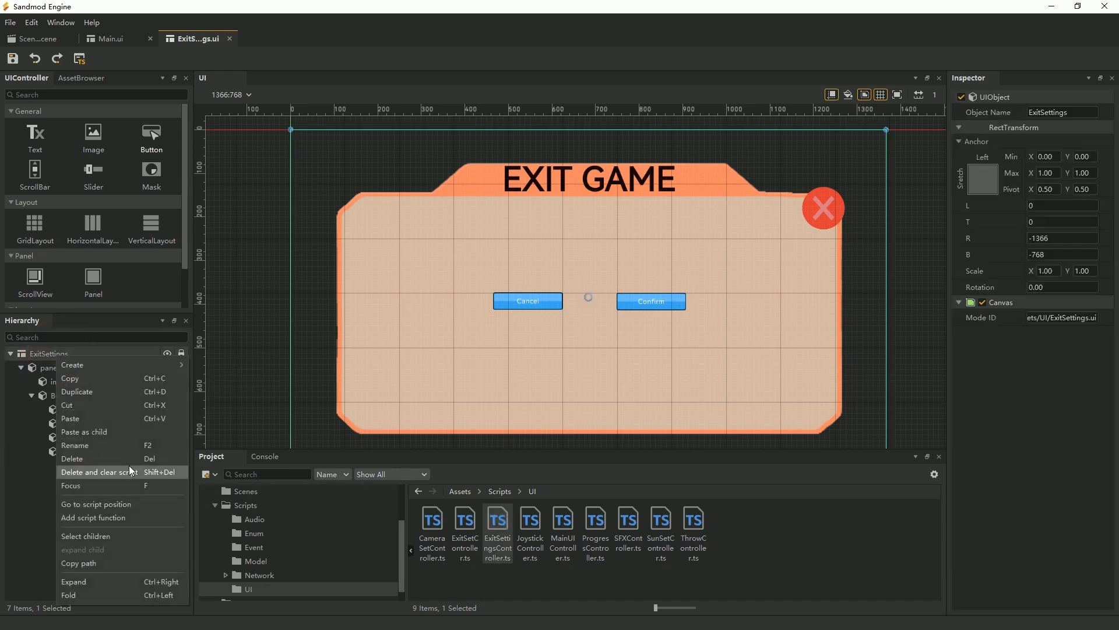
left_click(125, 503)
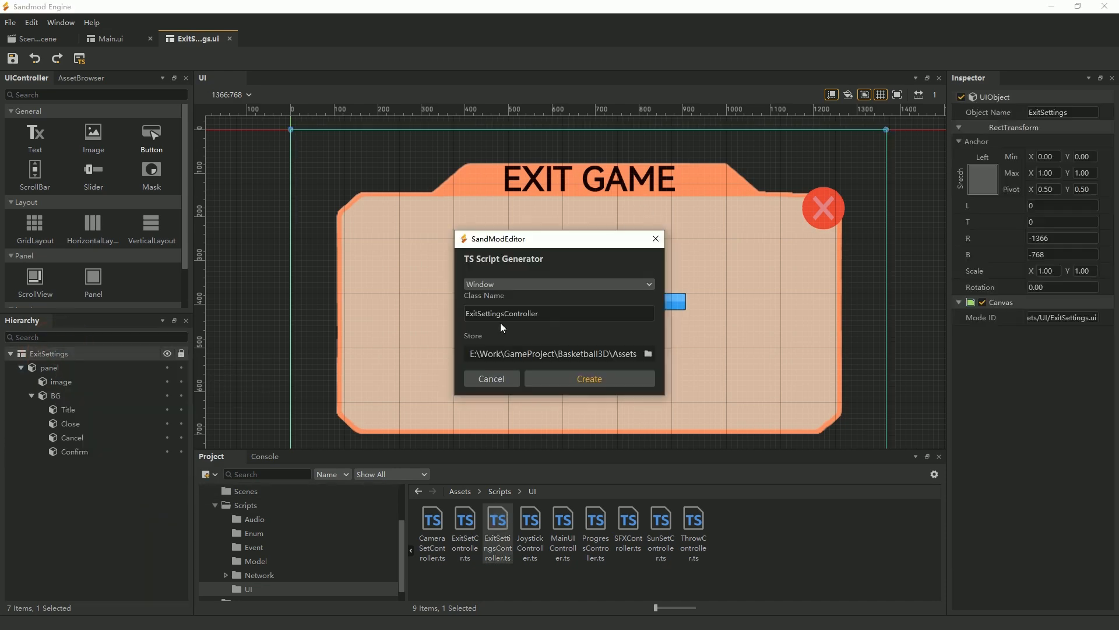
left_click(649, 355)
double_click(430, 343)
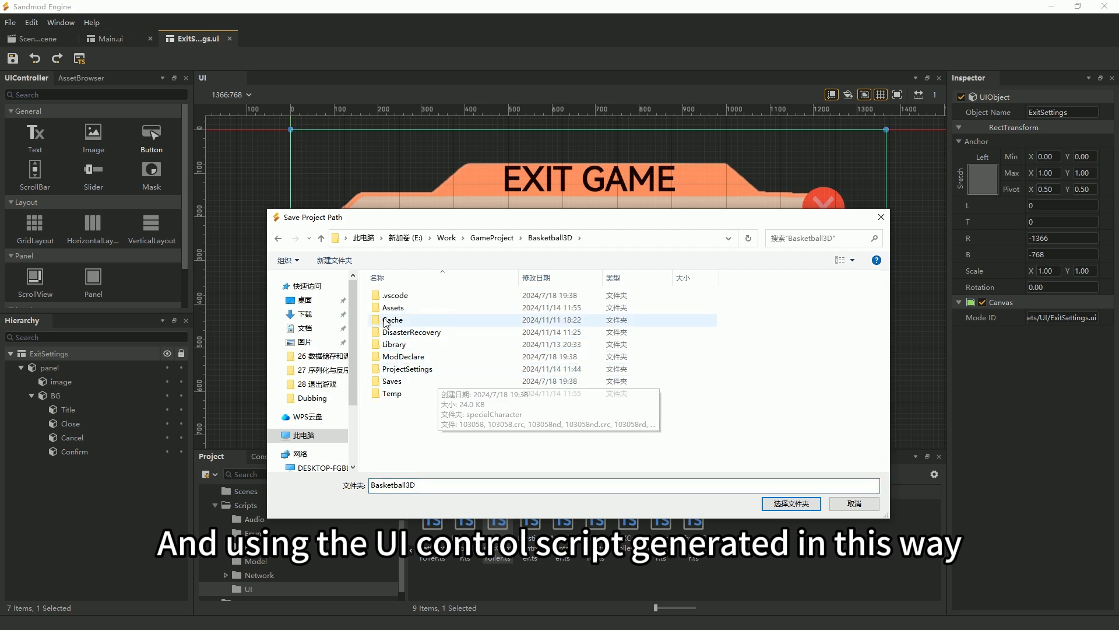
double_click(392, 309)
double_click(400, 346)
double_click(405, 359)
left_click(791, 503)
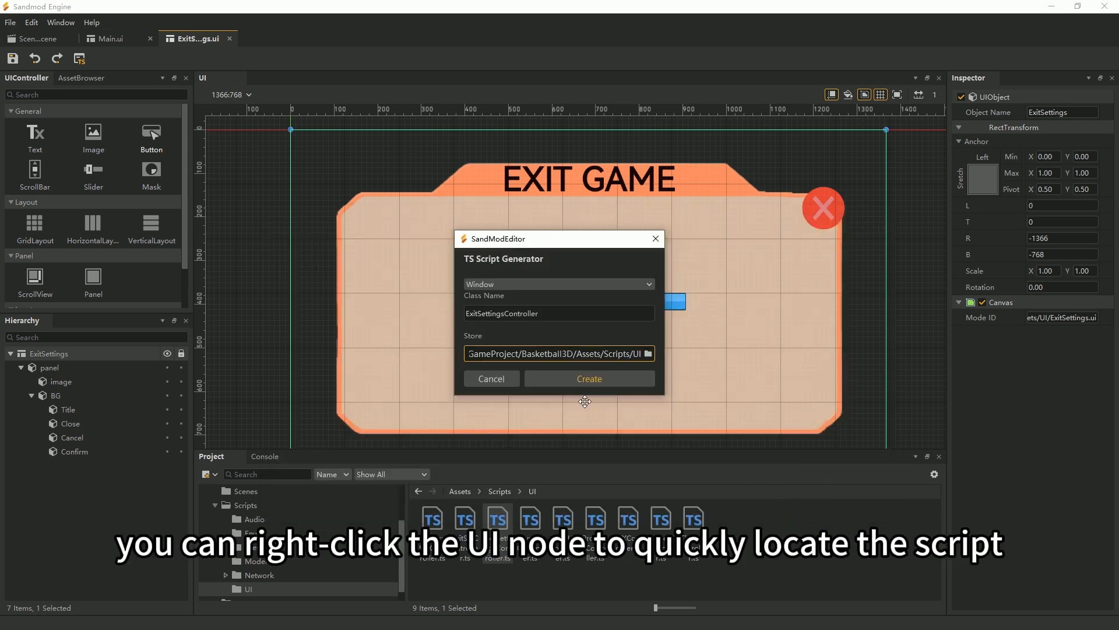
left_click(611, 381)
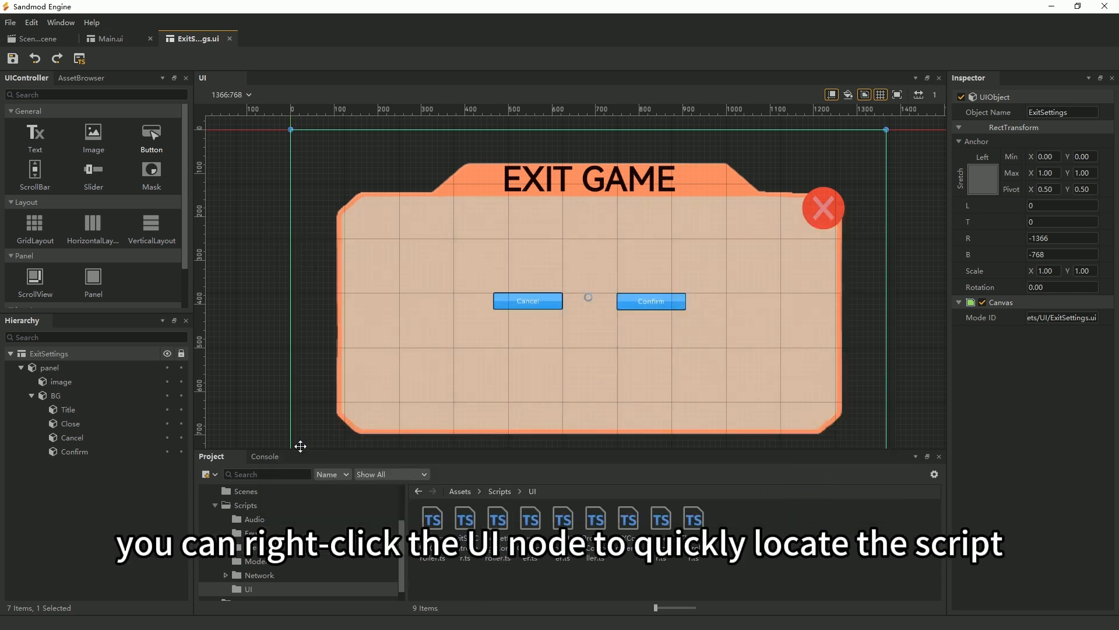
right_click(66, 356)
left_click(134, 505)
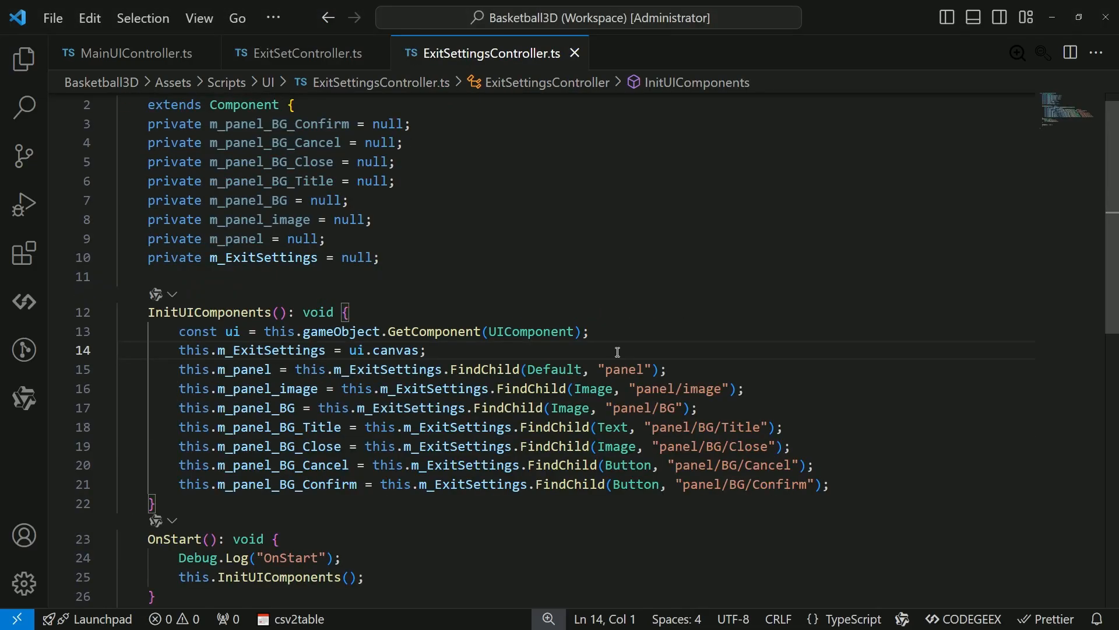
In ExitSetController.ts, duplicate the closeBtn field declaration twice and separate the copies with a blank line.
left_click(299, 53)
left_click(382, 189)
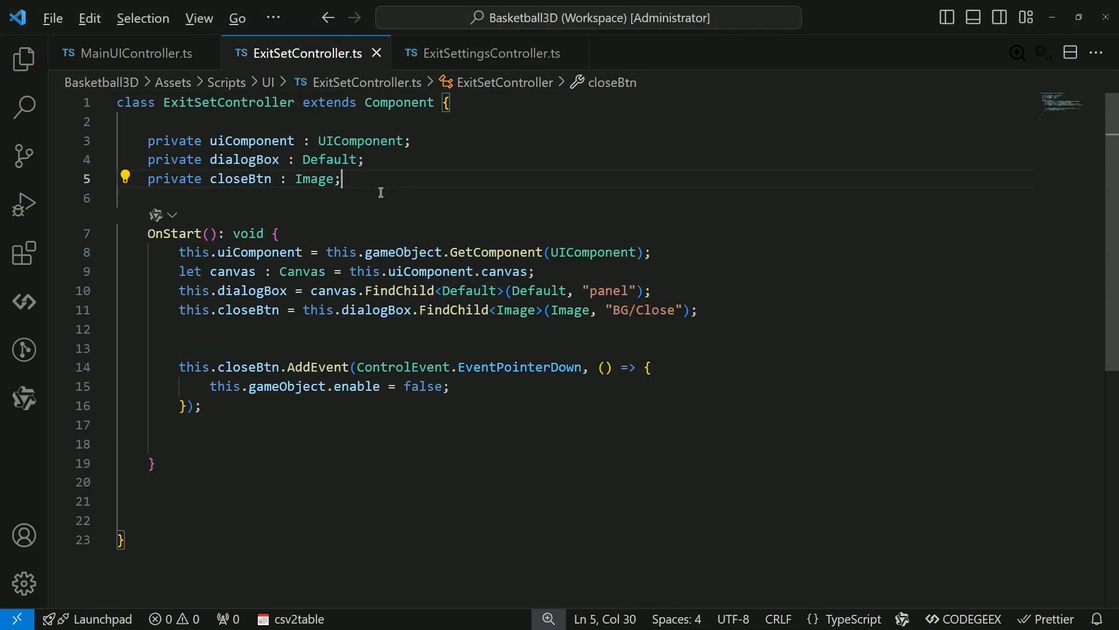
key("alt+shift+Down")
key("alt+shift+Down")
left_click(365, 180)
key("Return")
Rename the two duplicated field declarations to CancelBtn and ConfirmBtn.
left_click(248, 219)
key("BackSpace")
key("BackSpace")
key("BackSpace")
key("BackSpace")
key("BackSpace")
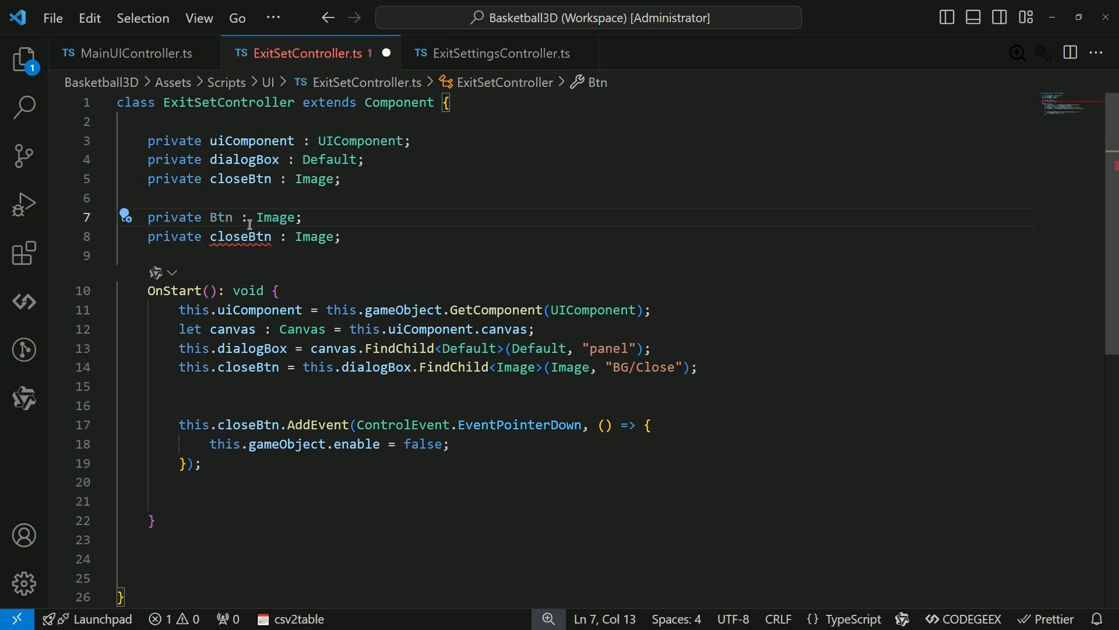
type("Cancel")
left_click_drag(249, 237, 210, 238)
type("Confirm")
Duplicate the closeBtn FindChild assignment twice in the OnStart method.
left_click_drag(518, 279, 542, 291)
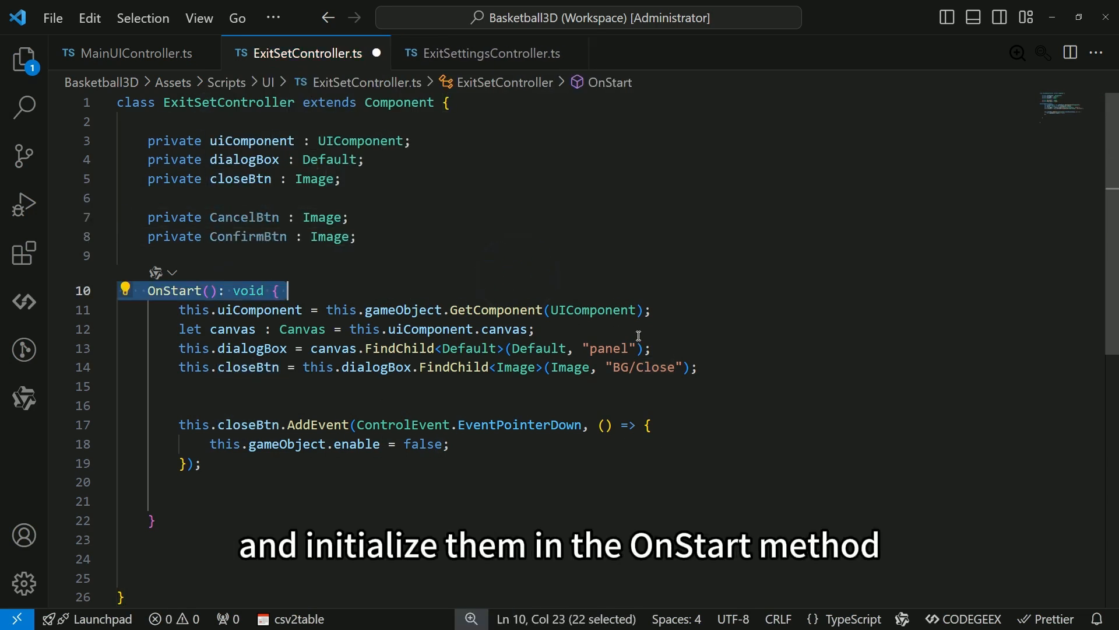
left_click(727, 368)
key("alt+shift+Down")
key("alt+shift+Down")
Assign the two duplicated FindChild lines to CancelBtn and ConfirmBtn and save the script.
double_click(257, 219)
key("ctrl+c")
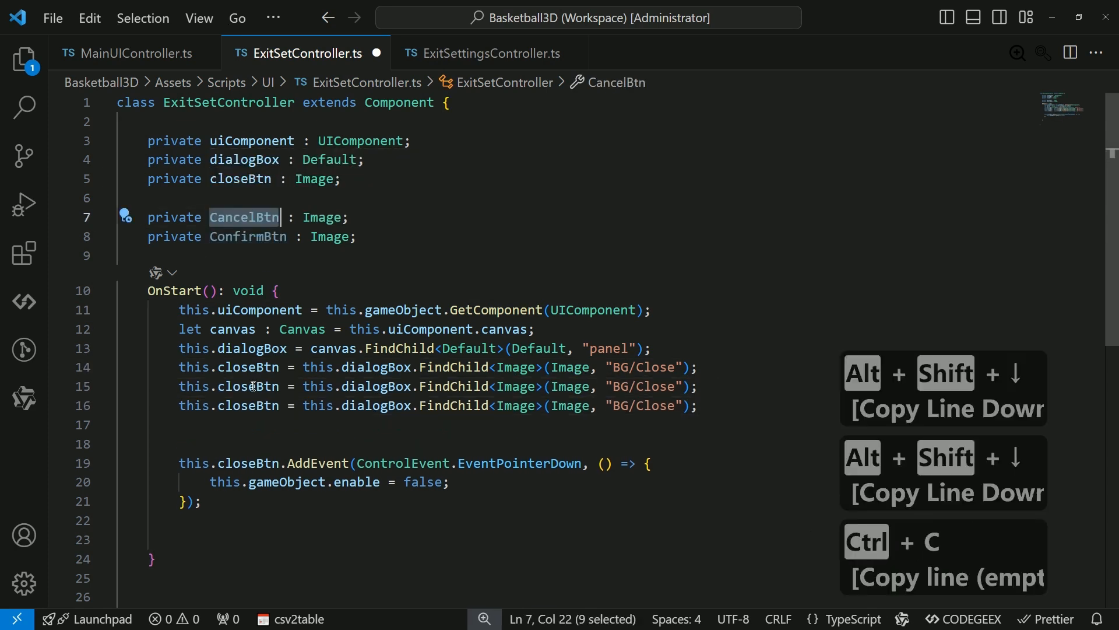
double_click(254, 386)
key("ctrl+v")
double_click(248, 237)
key("ctrl+c")
double_click(244, 407)
key("ctrl+v")
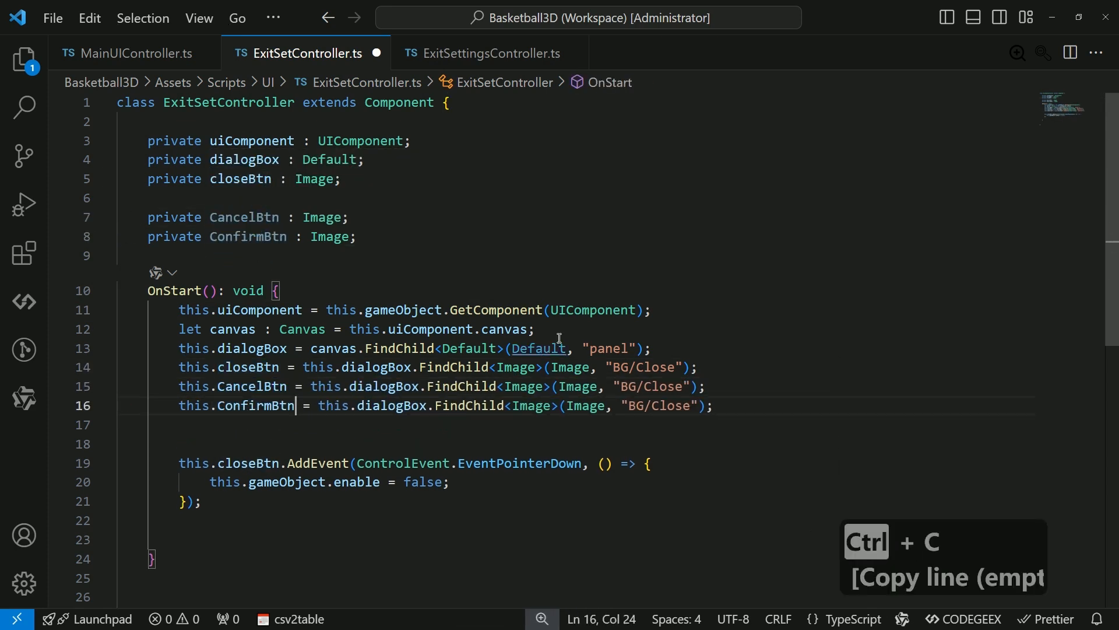
left_click(767, 358)
key("ctrl+s")
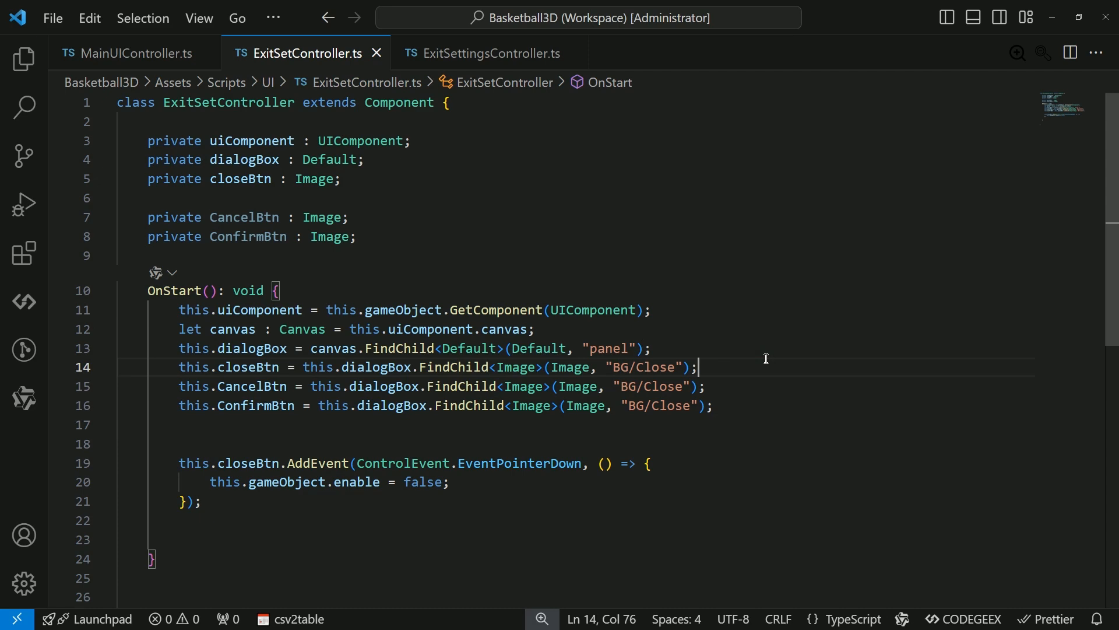
Copy the CancelBtn field name from the script and rename the Cancel node in the Sandmod Engine hierarchy to CancelBtn.
left_click_drag(211, 218, 245, 220)
key("ctrl+c")
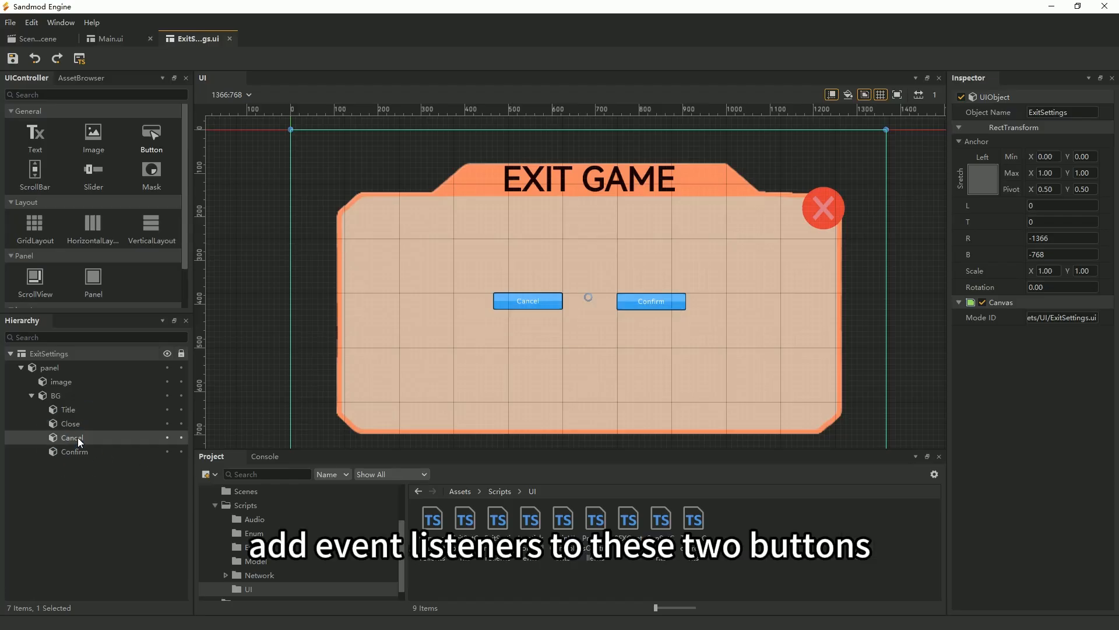
left_click(79, 438)
key("F2")
key("ctrl+v")
Copy the ConfirmBtn field name from the script, rename the Confirm node in the hierarchy to ConfirmBtn and save the UI.
left_click(80, 454)
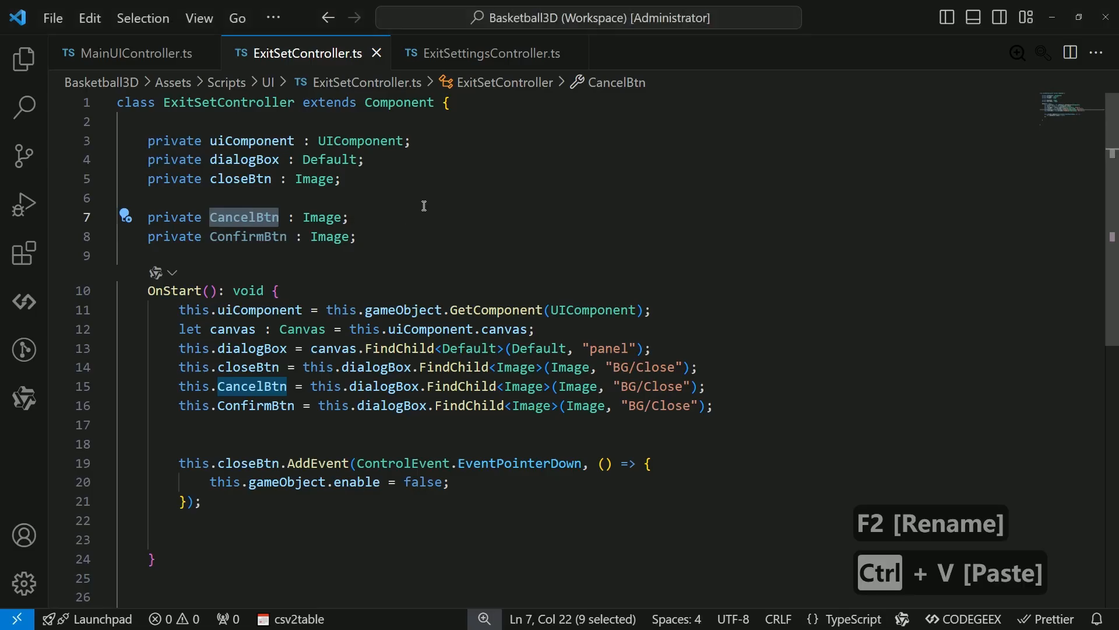
double_click(243, 243)
key("ctrl+c")
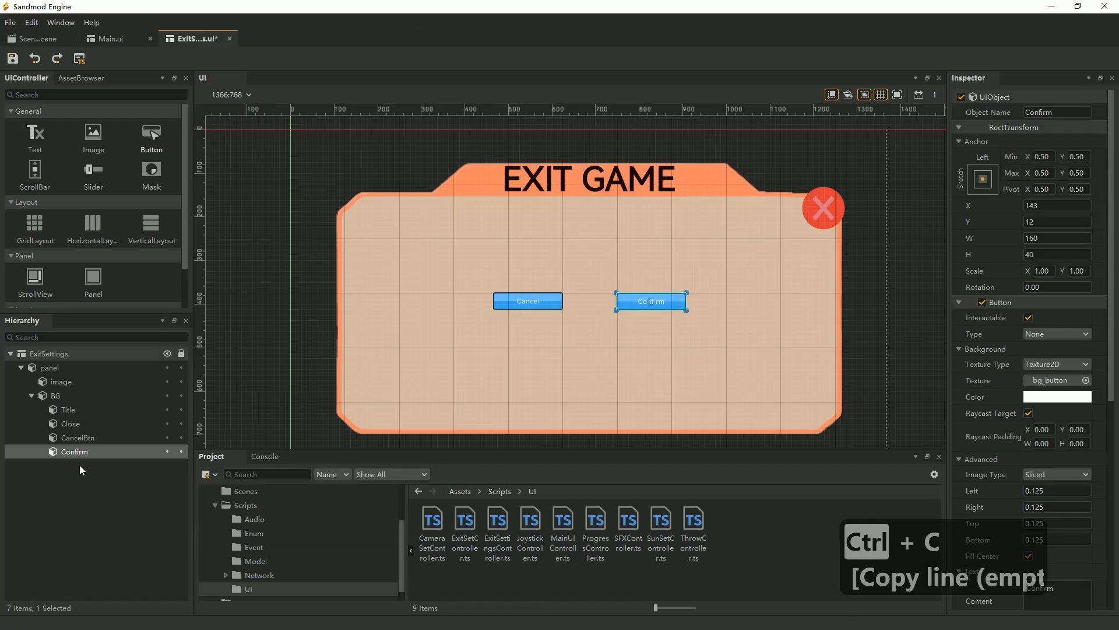
key("F2")
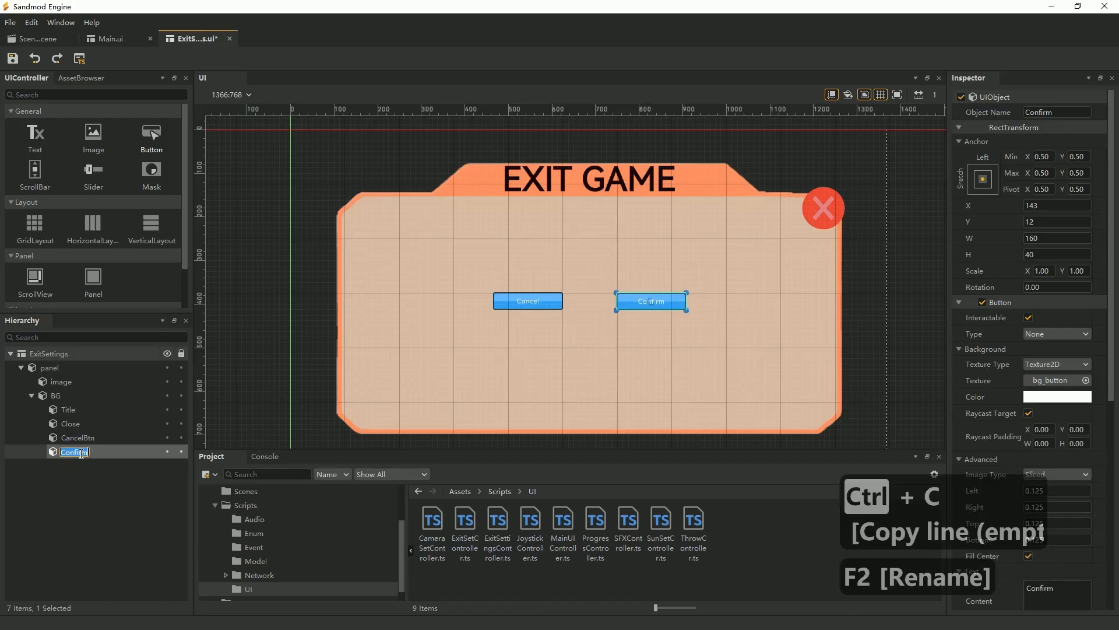
key("ctrl+c")
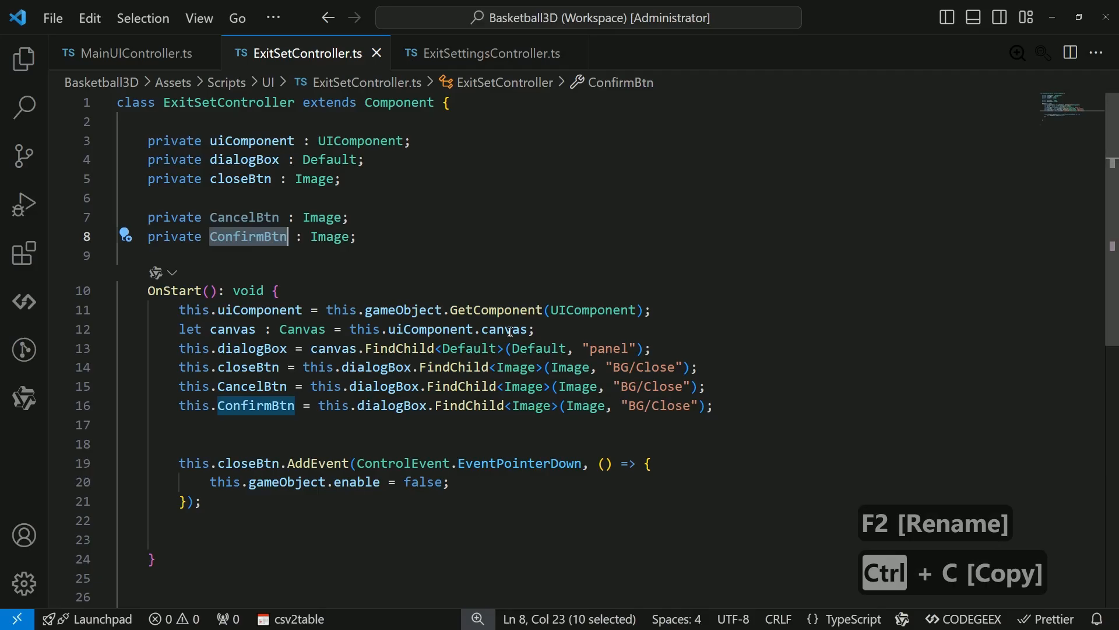
key("ctrl+c")
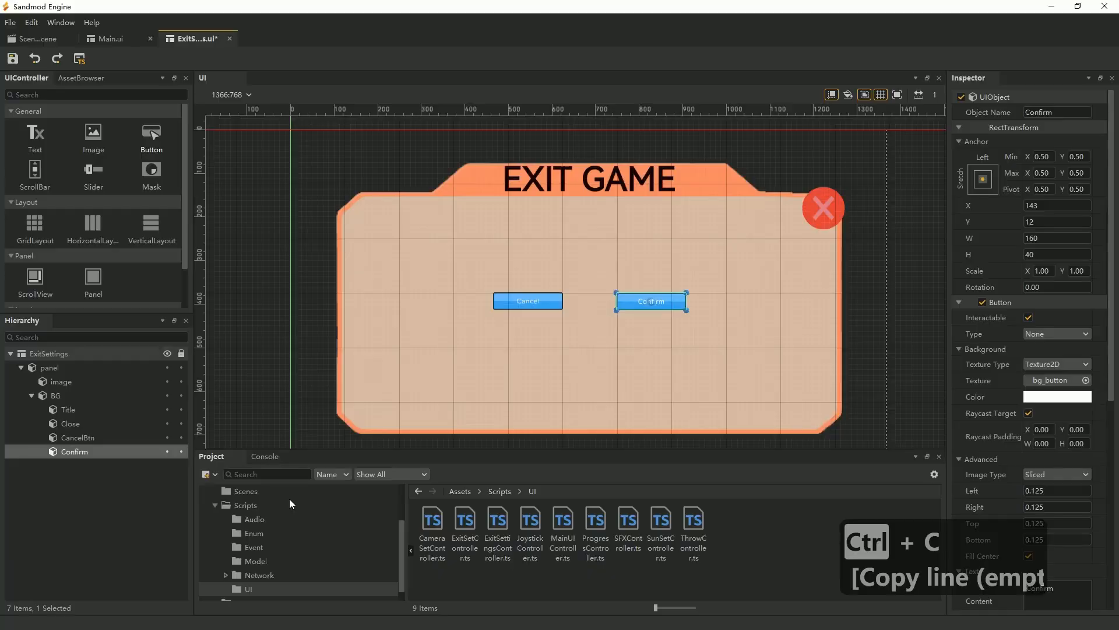
key("F2")
key("ctrl+v")
left_click(141, 423)
key("ctrl+s")
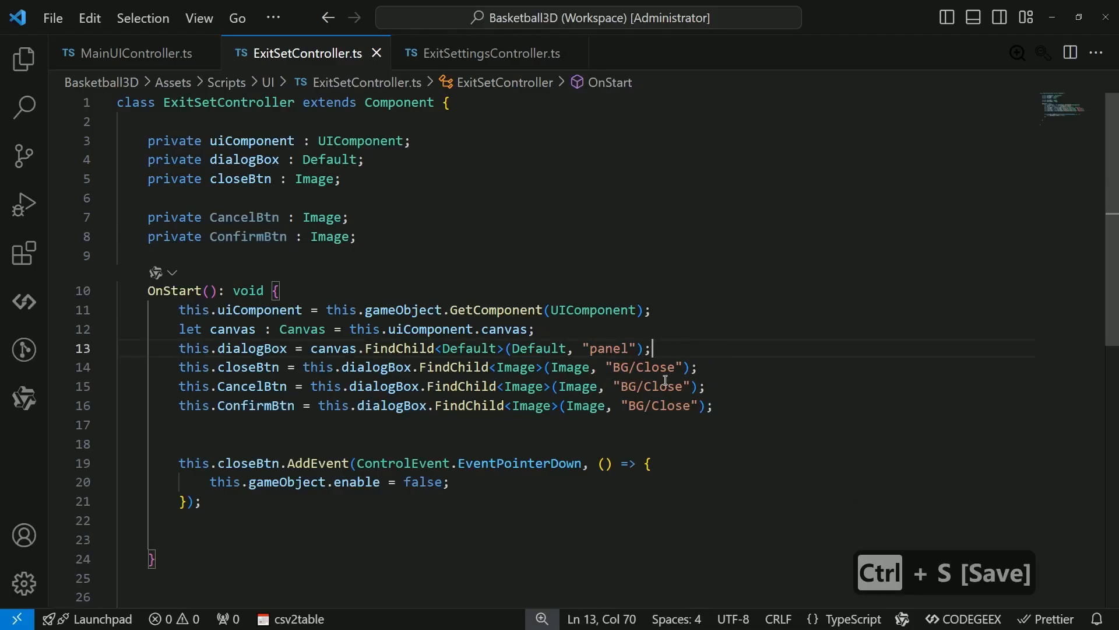
In ExitSetController.ts, set the child paths of the two new buttons to BG/ConfirmBtn and BG/CancelBtn and save the script.
left_click_drag(645, 387, 690, 398)
key("ctrl+v")
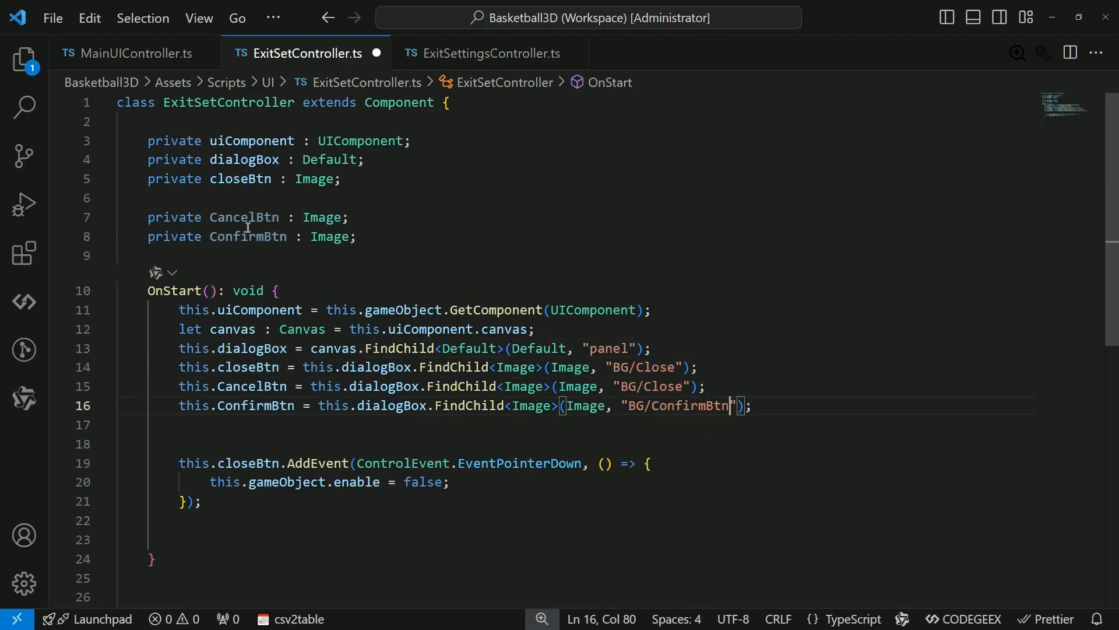
double_click(247, 217)
double_click(664, 388)
key("ctrl+c")
key("ctrl+v")
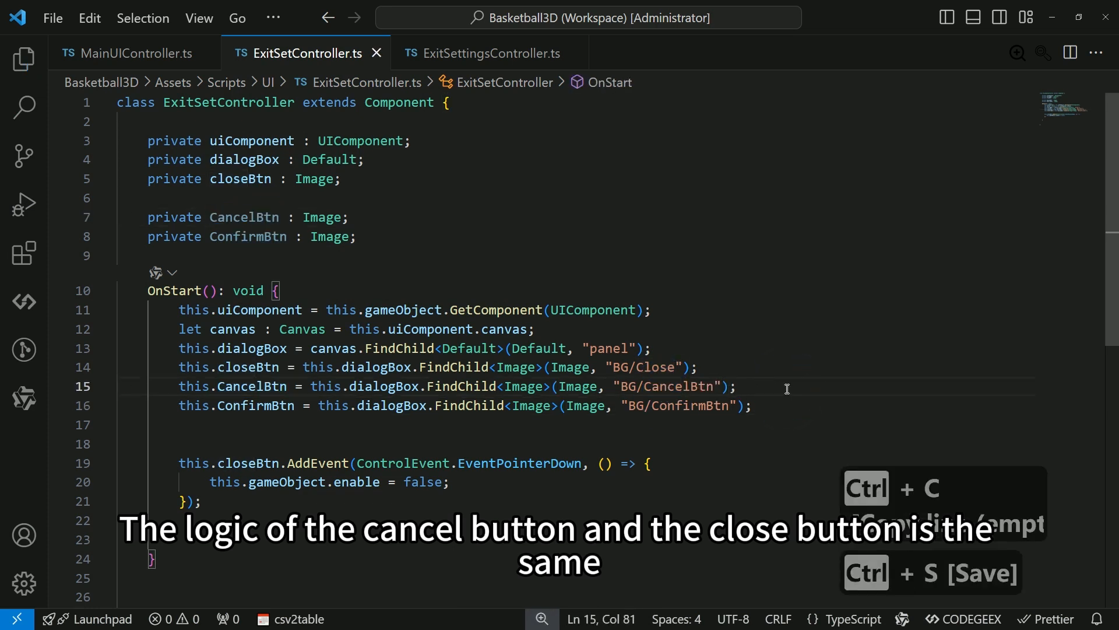
Change the declared type of the CancelBtn and ConfirmBtn fields to Button.
double_click(327, 218)
type("button")
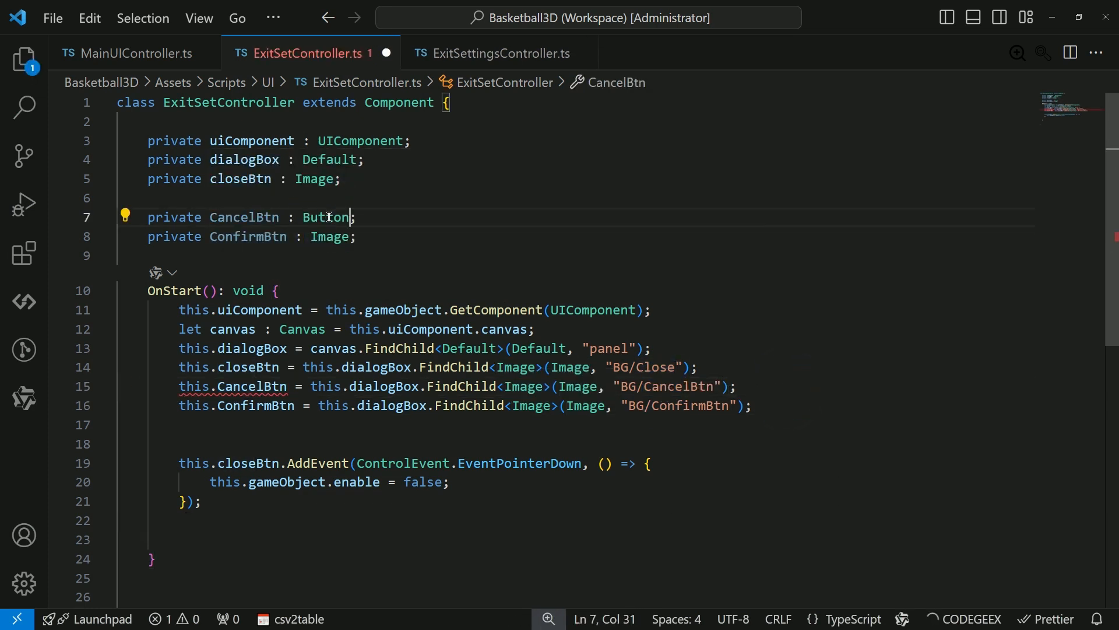
double_click(327, 218)
key("ctrl+c")
double_click(318, 236)
key("ctrl+v")
Replace Image with Button in the FindChild type and argument of the CancelBtn and ConfirmBtn lookups, and save the script.
double_click(577, 387)
key("ctrl+v")
double_click(586, 406)
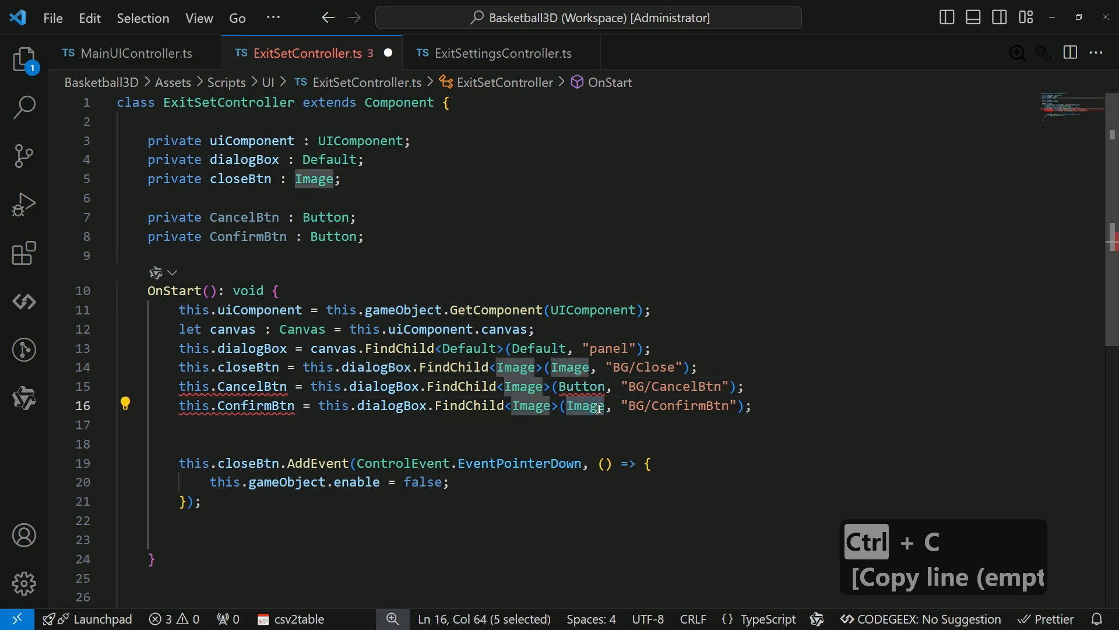
key("ctrl+v")
key("ctrl+s")
double_click(529, 387)
key("ctrl+v")
double_click(531, 407)
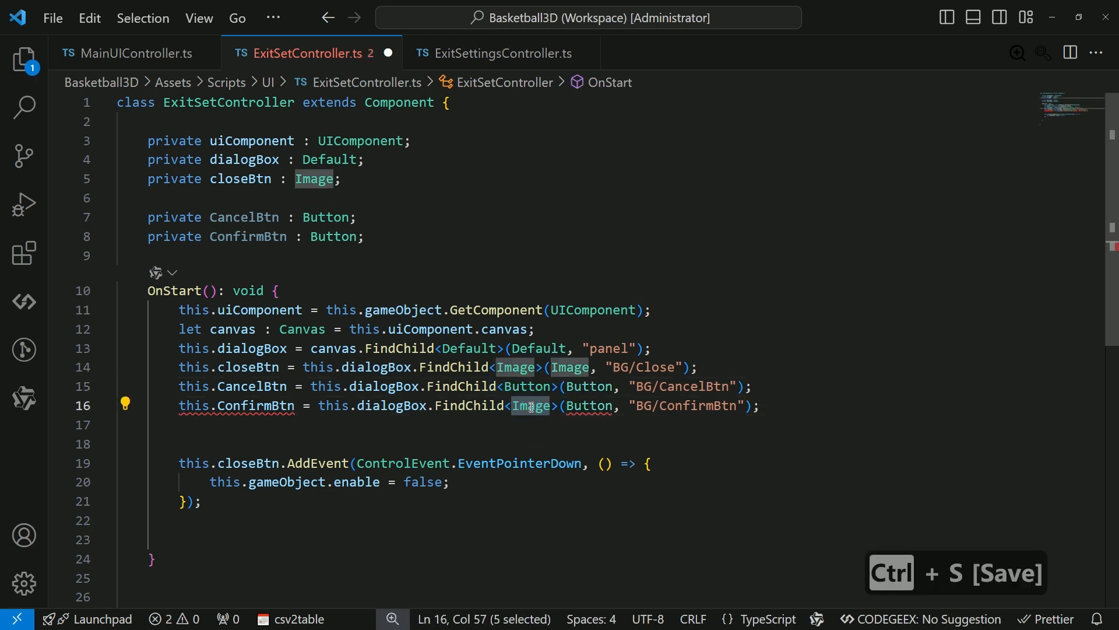
key("ctrl+v")
key("ctrl+s")
Duplicate the closeBtn pointer-down handler, retarget the upper copy to CancelBtn, separate the two blocks with a blank line and save.
left_click_drag(179, 463, 244, 501)
key("alt+shift+Up")
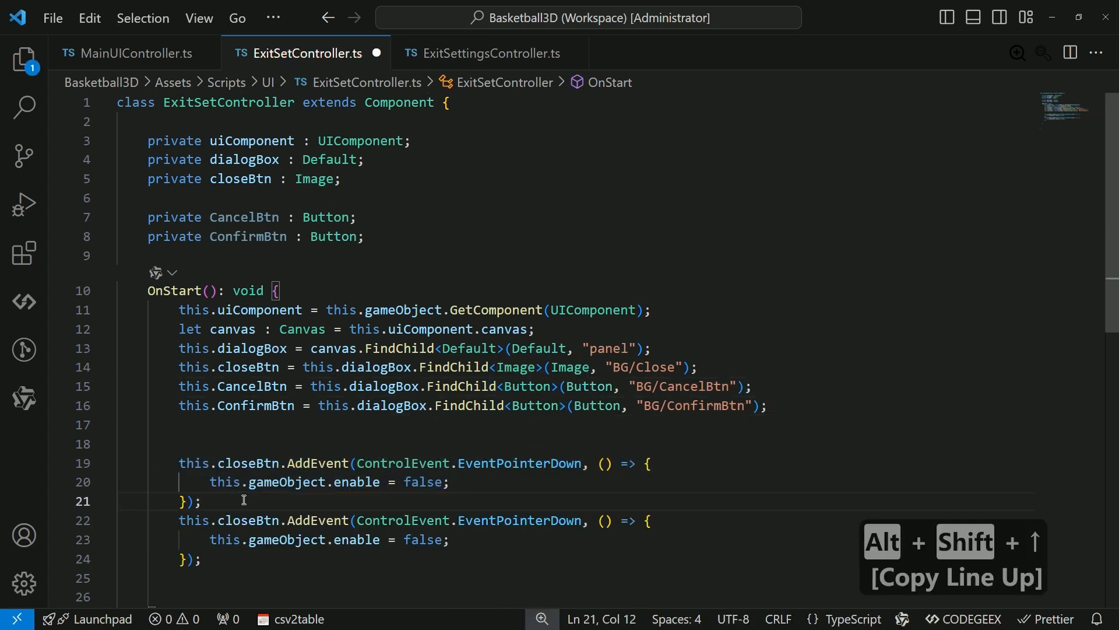
double_click(252, 387)
key("ctrl+c")
double_click(244, 463)
key("ctrl+v")
left_click(405, 513)
key("ctrl+s")
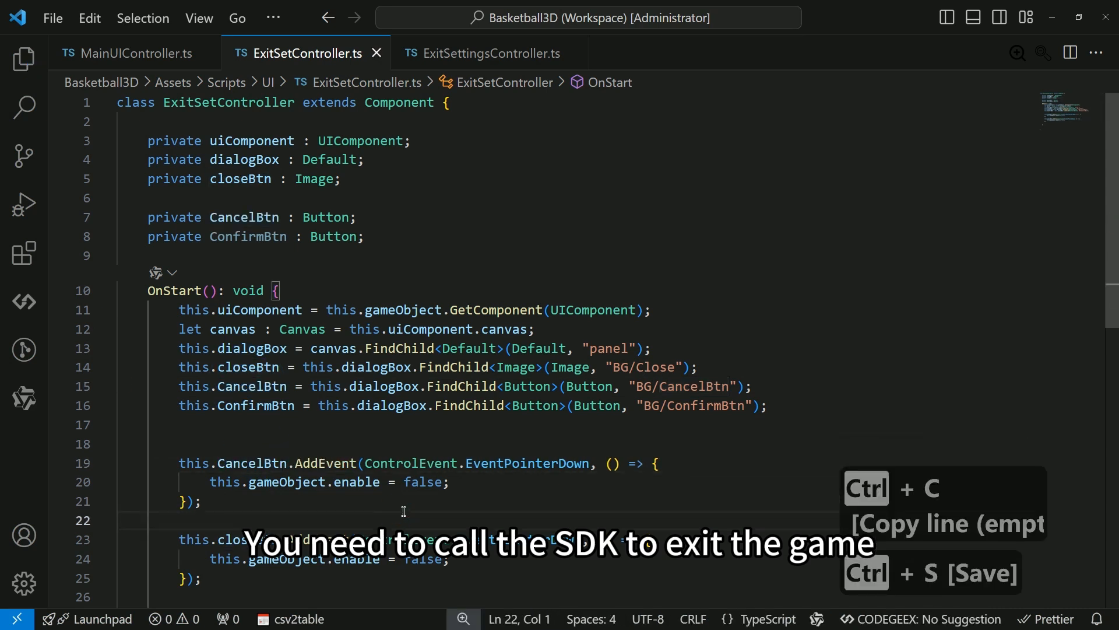
Duplicate the CancelBtn handler above itself, tidy the blank lines around it and retarget the upper copy to ConfirmBtn.
left_click_drag(212, 500, 179, 463)
key("alt+shift+Up")
left_click(212, 499)
key("Return")
left_click(219, 441)
key("ctrl+shift+k")
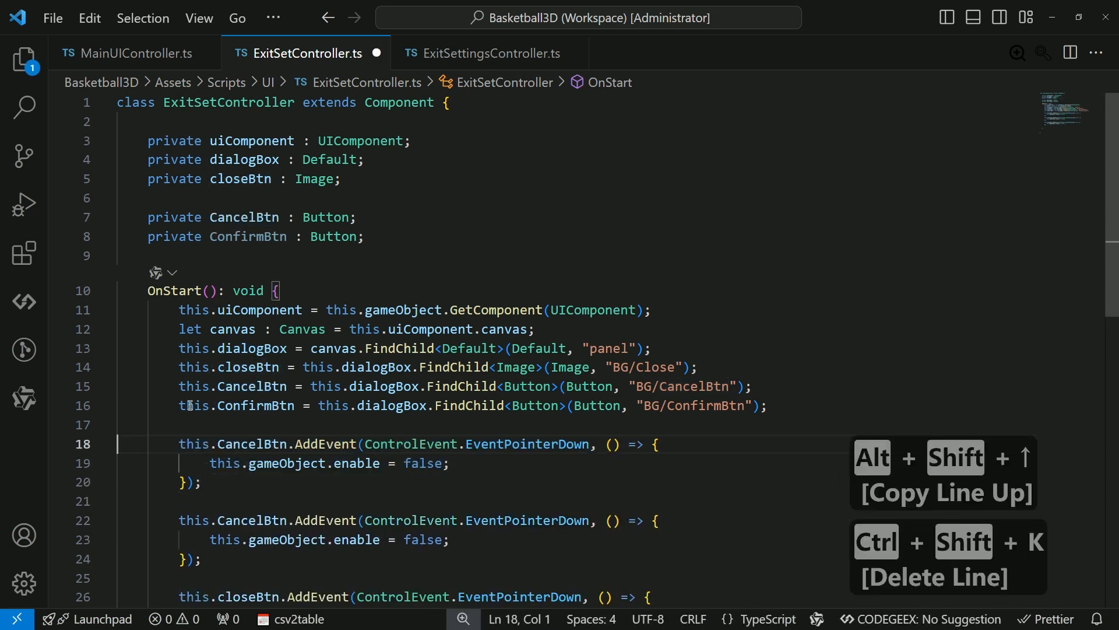
double_click(257, 405)
key("ctrl+c")
double_click(252, 443)
key("ctrl+v")
Replace the body of the ConfirmBtn handler with SDKs.Invoke(""); and save the script.
left_click_drag(211, 463, 453, 463)
key("BackSpace")
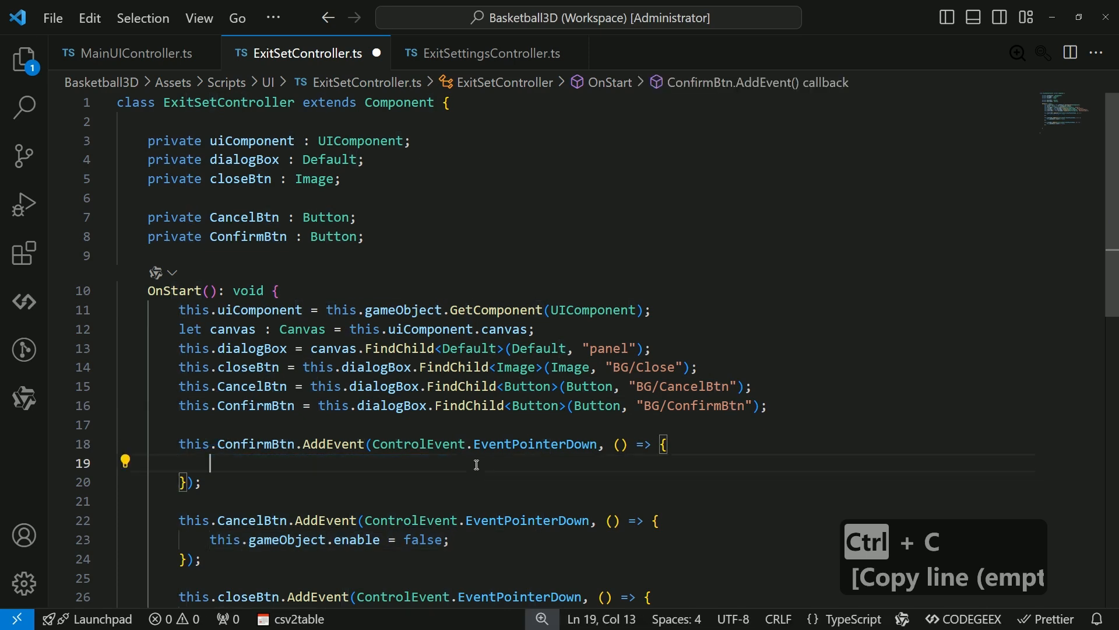
type("SDKs.")
key("Tab")
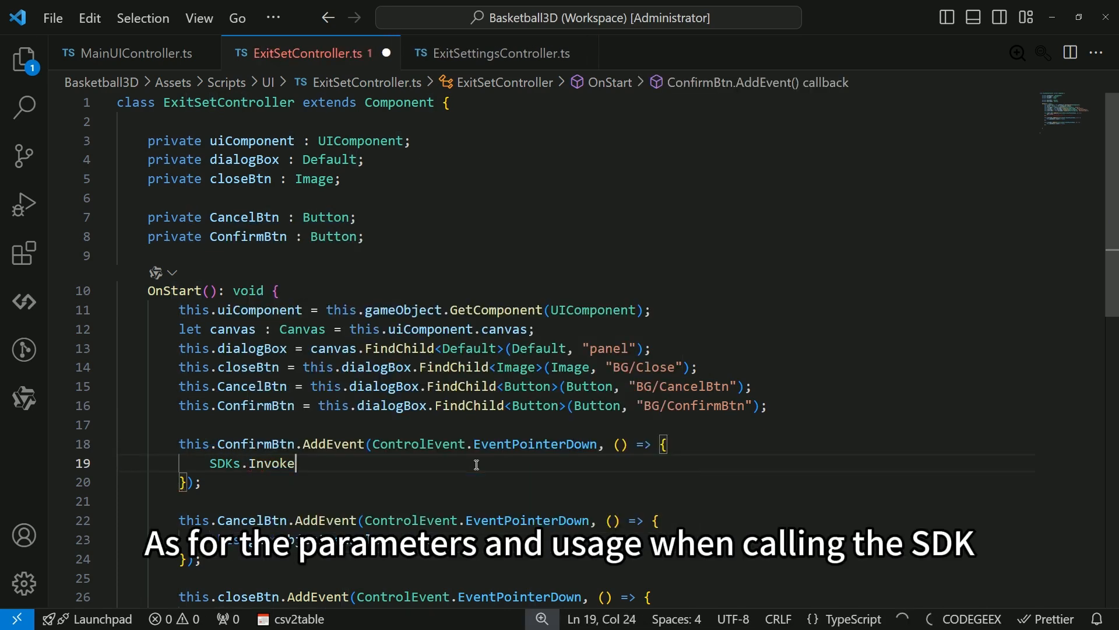
type("(\"\");")
key("ctrl+s")
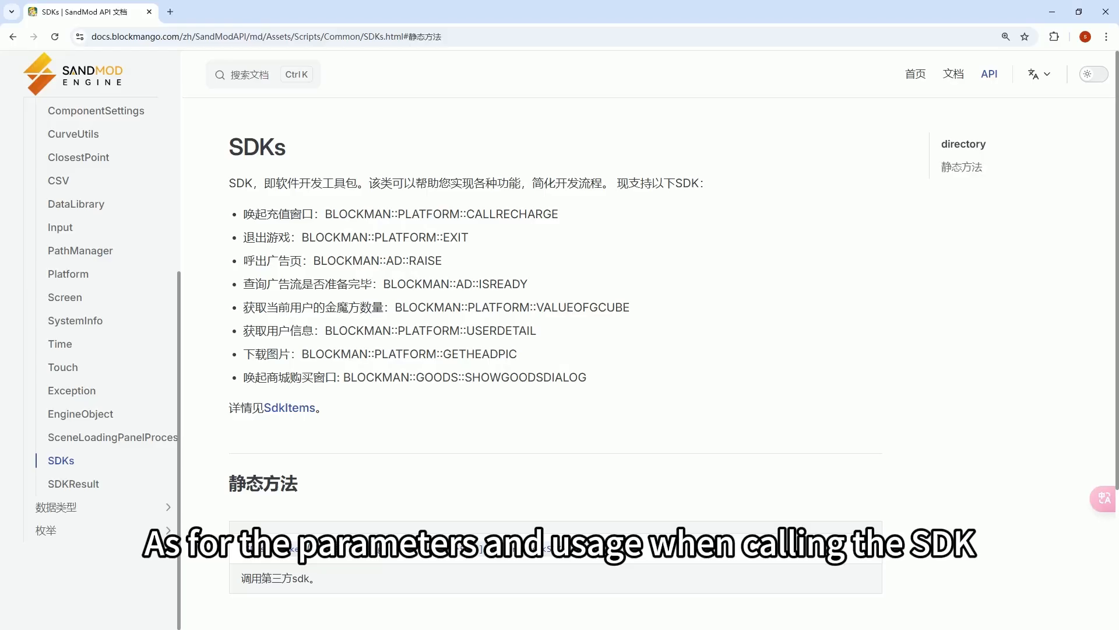
Copy the exit-game identifier BLOCKMAN::PLATFORM::EXIT from the SDKs page of the SandMod API documentation in the browser.
left_click_drag(301, 237, 468, 237)
right_click(469, 238)
left_click(489, 249)
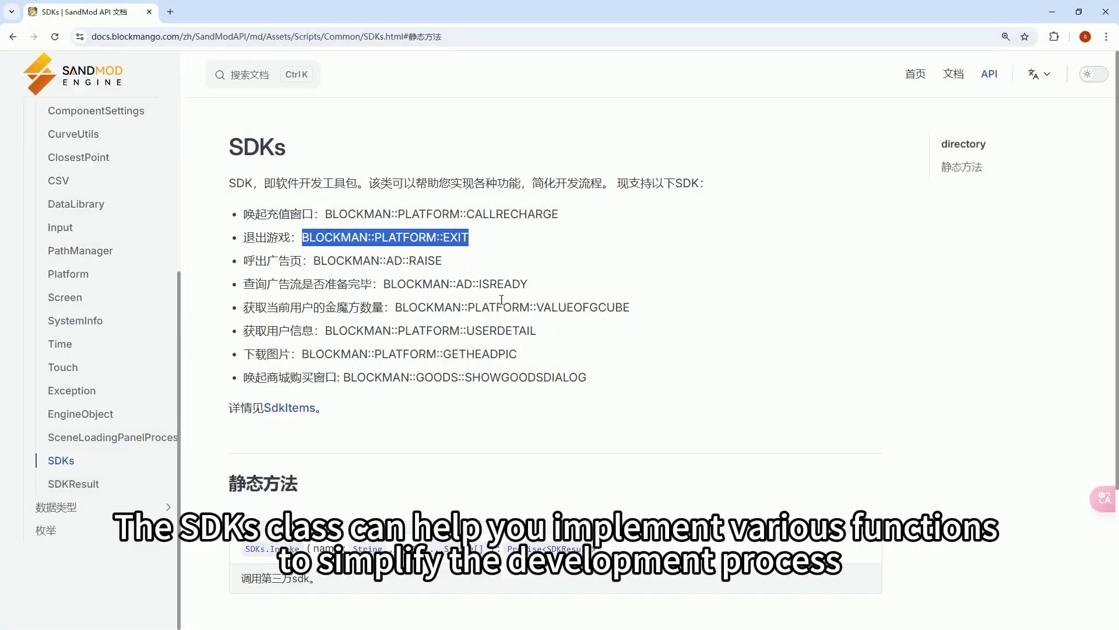
Examine the SDKs class description, the list of supported SDK names and the parameters and code examples of SDKs.Invoke.
left_click(571, 268)
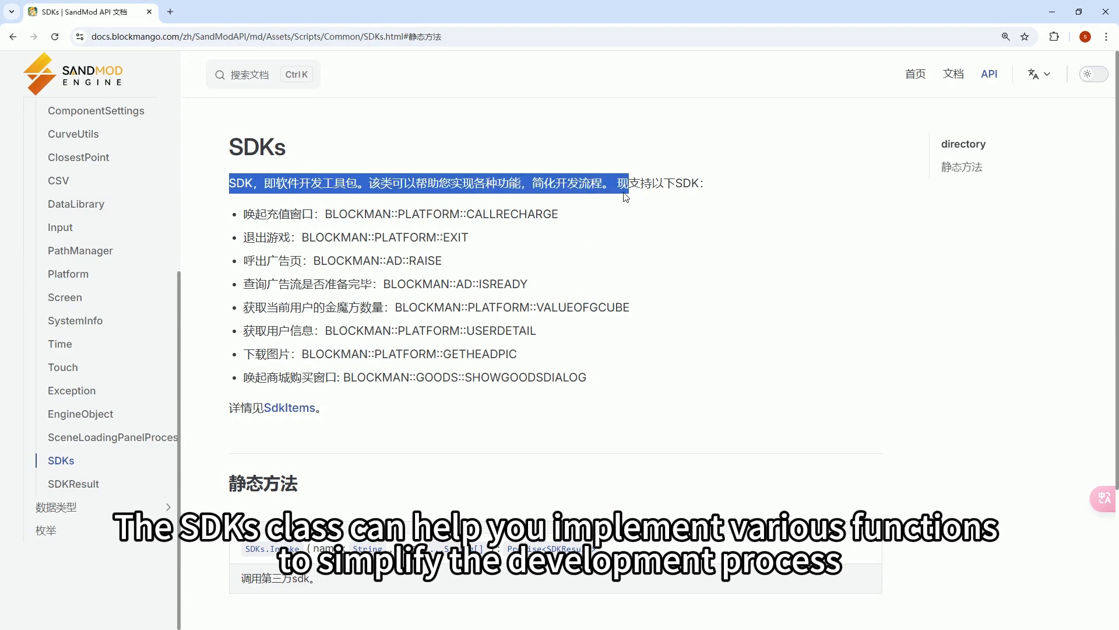
left_click_drag(626, 197, 614, 190)
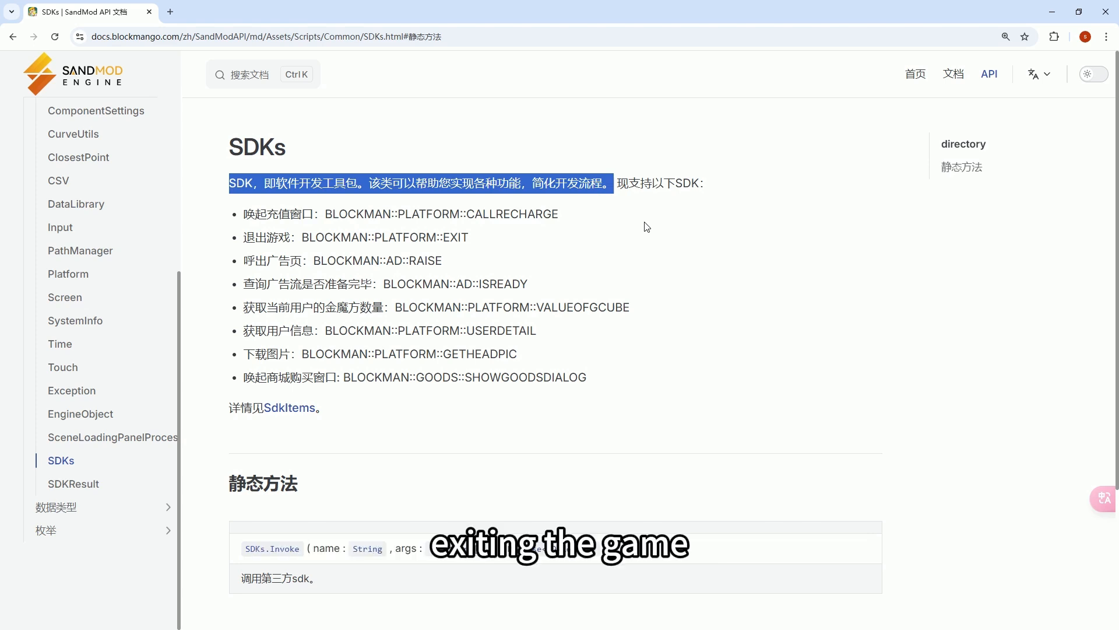
left_click(244, 214)
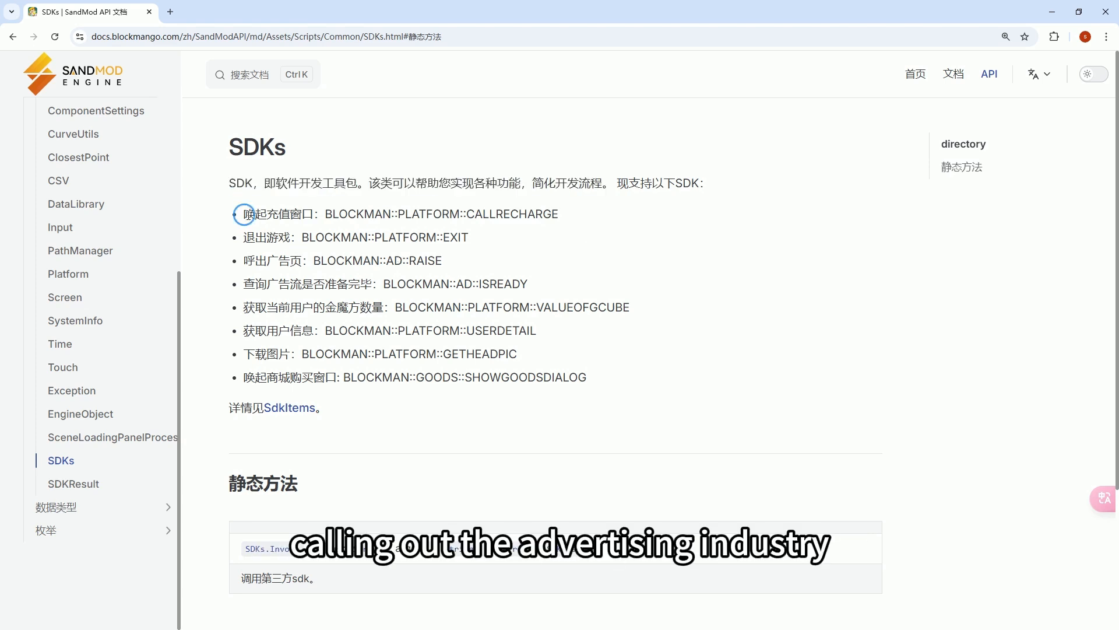
left_click_drag(372, 215, 676, 377)
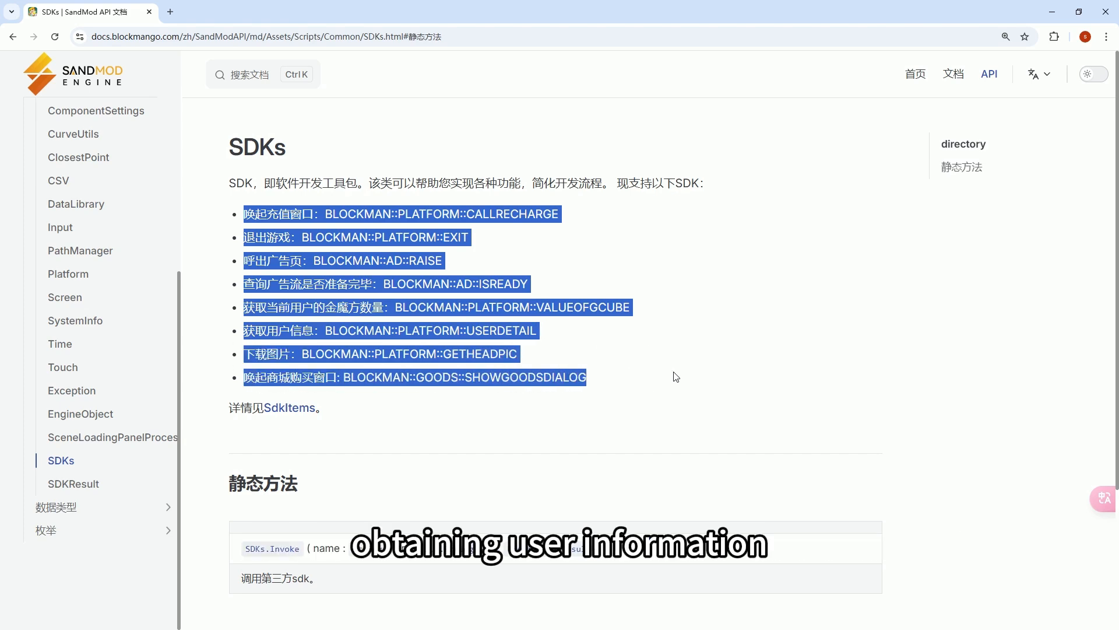
left_click(366, 264)
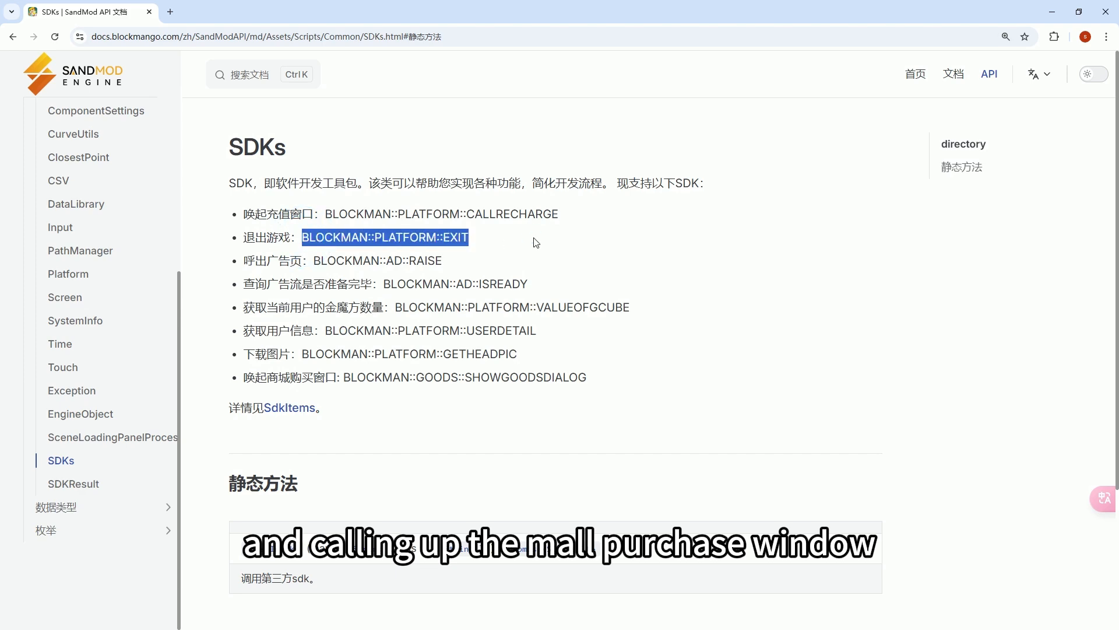
scroll(554, 344, "down", 3)
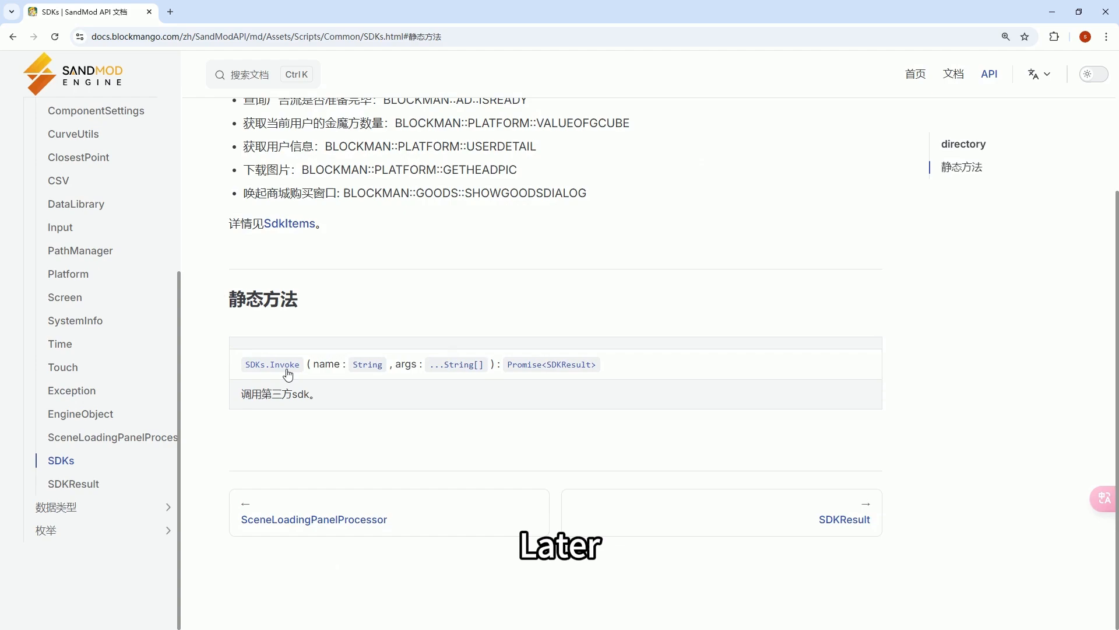
left_click(287, 372)
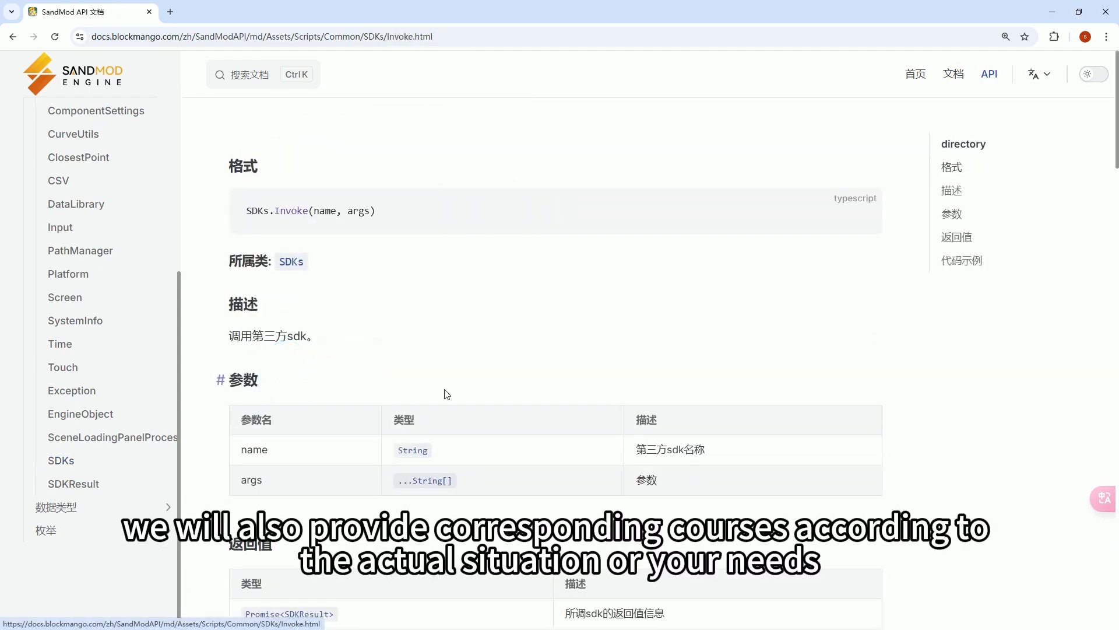
scroll(445, 392, "down", 15)
scroll(348, 305, "down", 20)
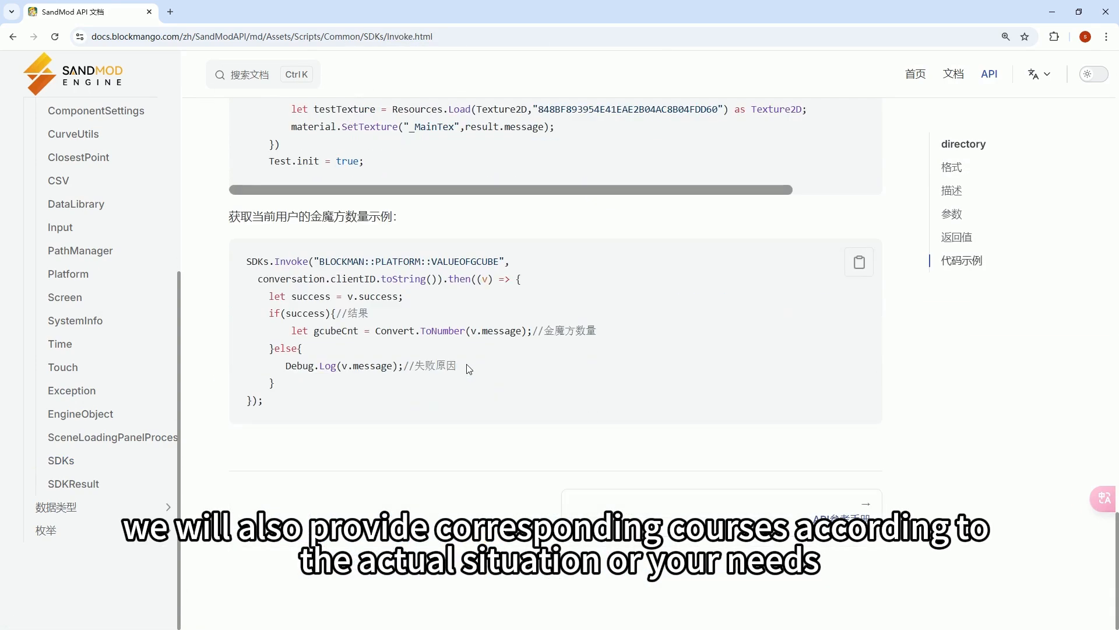
scroll(467, 367, "up", 15)
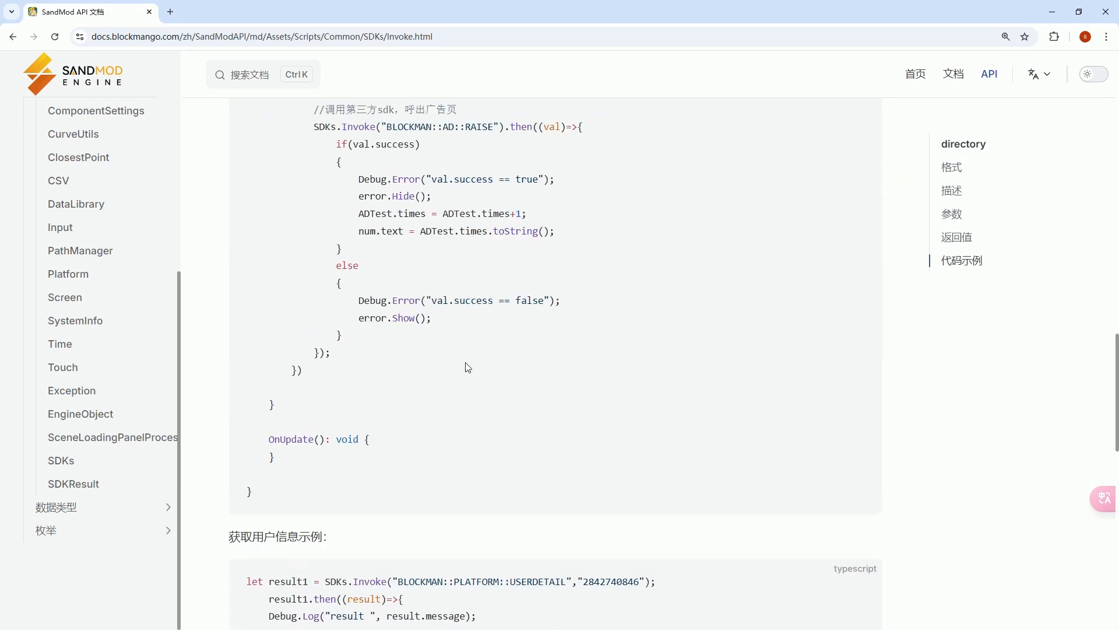
scroll(466, 367, "down", 7)
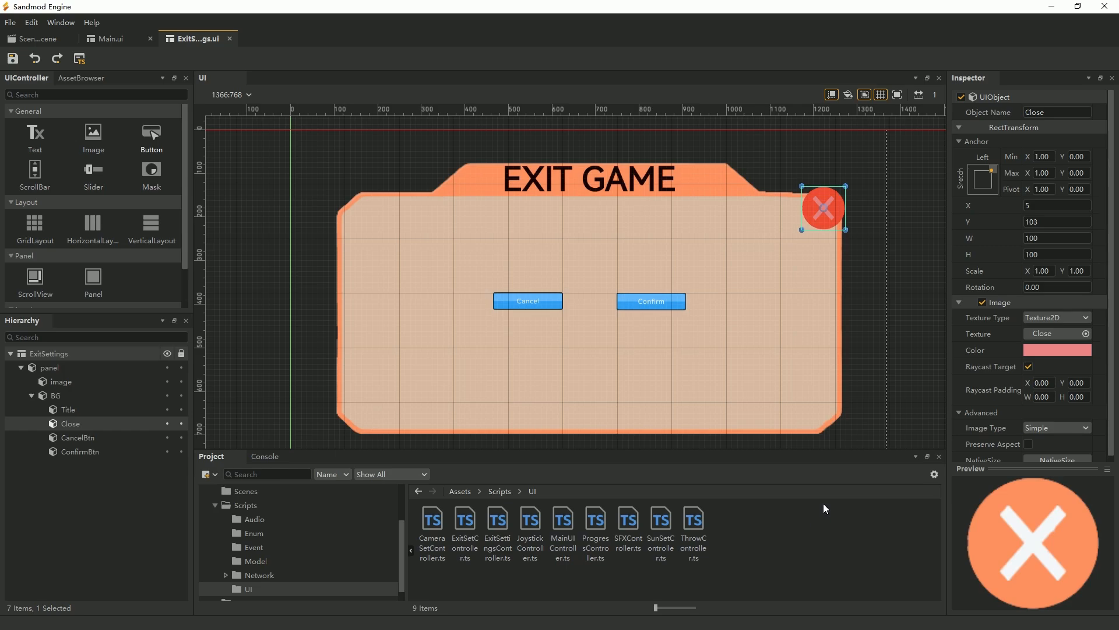
In ExitSetController.ts, pass "BLOCKMAN::PLATFORM::EXIT" to SDKs.Invoke in the ConfirmBtn handler and save the script.
key("ctrl+s")
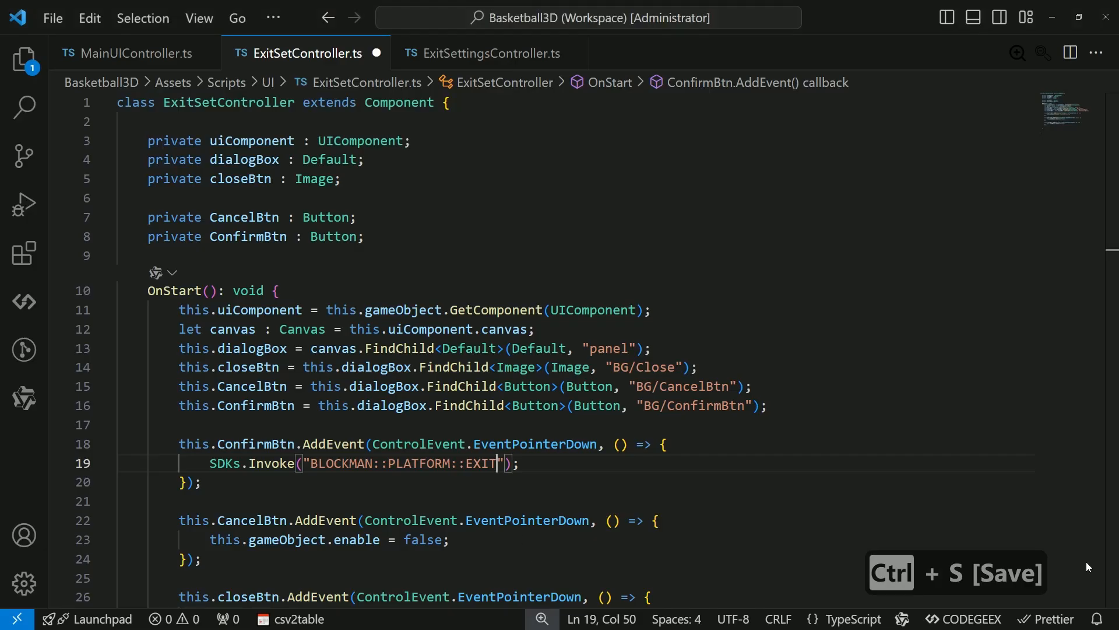
left_click(760, 405)
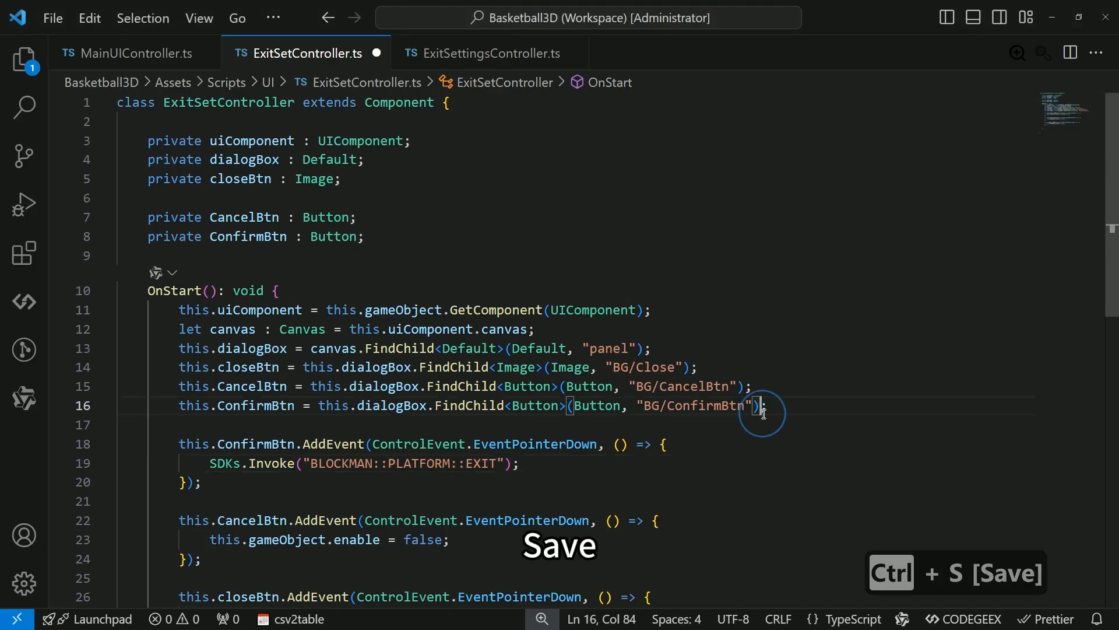
key("ctrl+s")
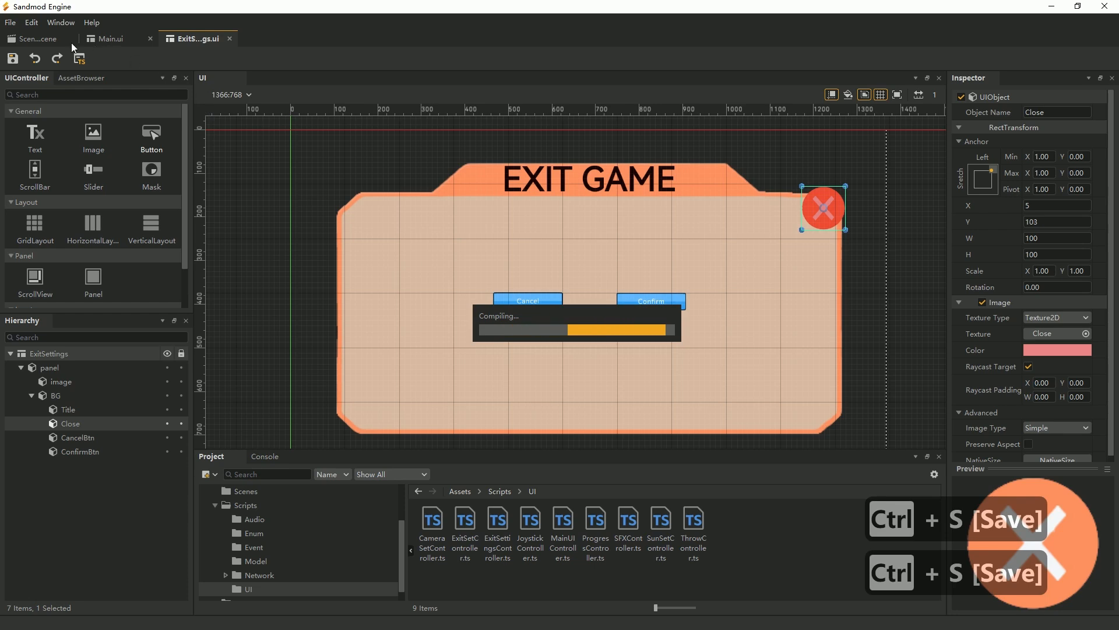
In Sandmod Engine, attach the ExitSetController script from Scripts/UI to the ExitSettings object under MainUI in the scene and save.
left_click(36, 41)
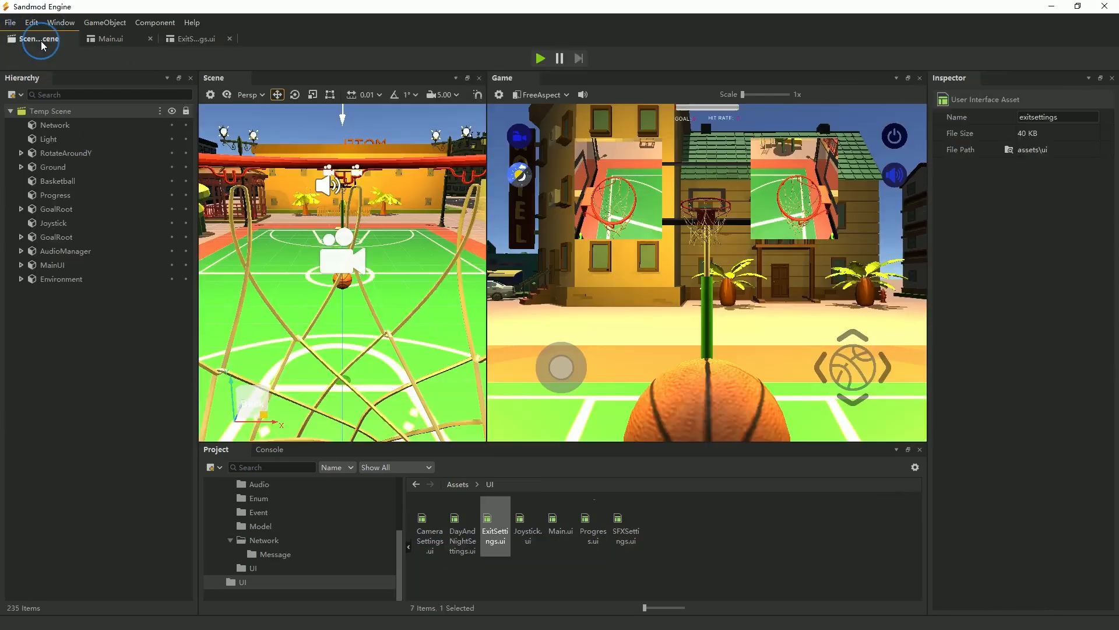
left_click(22, 265)
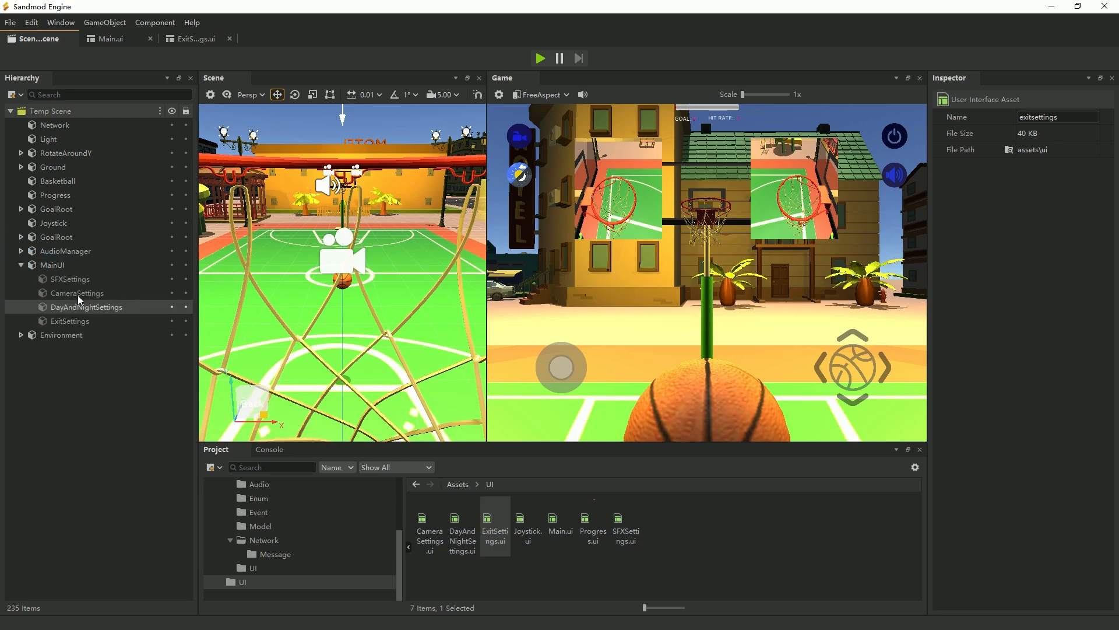
left_click(82, 323)
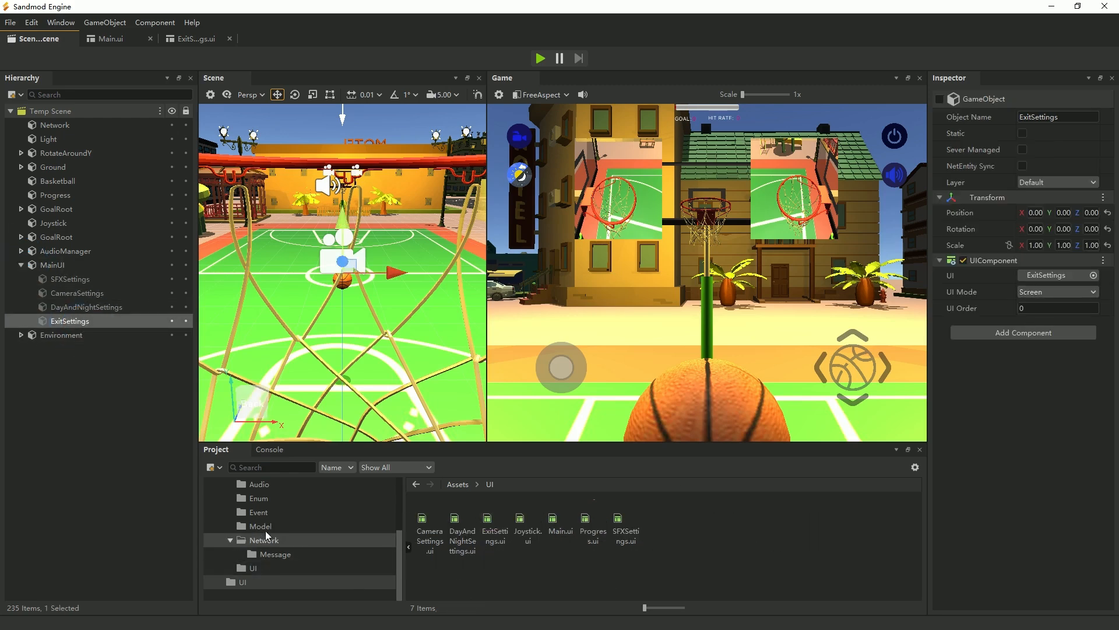
scroll(274, 558, "up", 2)
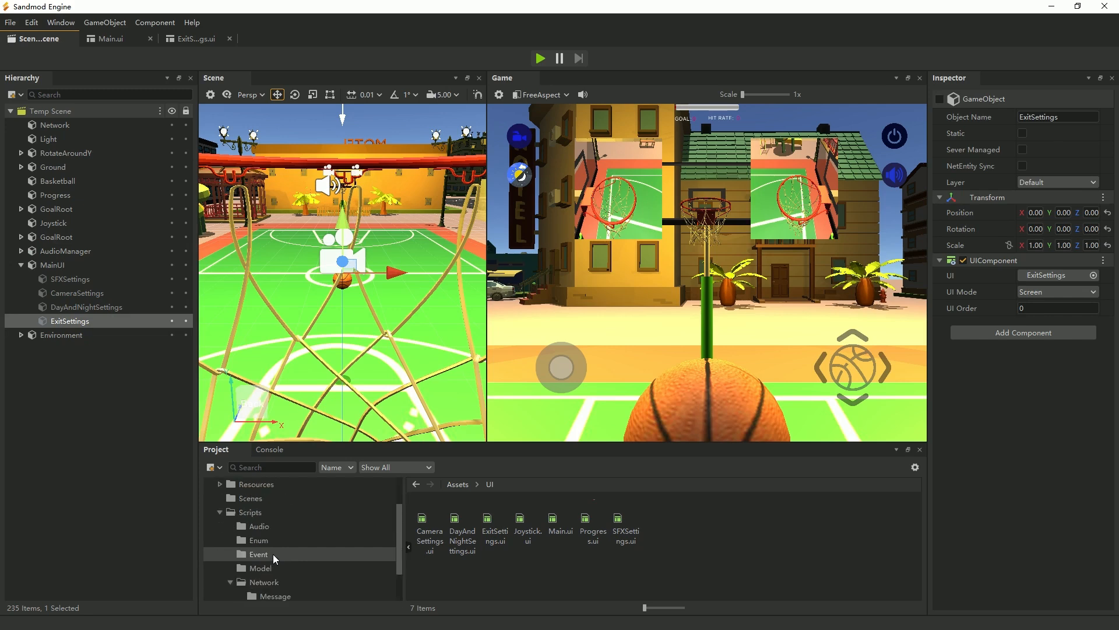
left_click(260, 511)
double_click(589, 512)
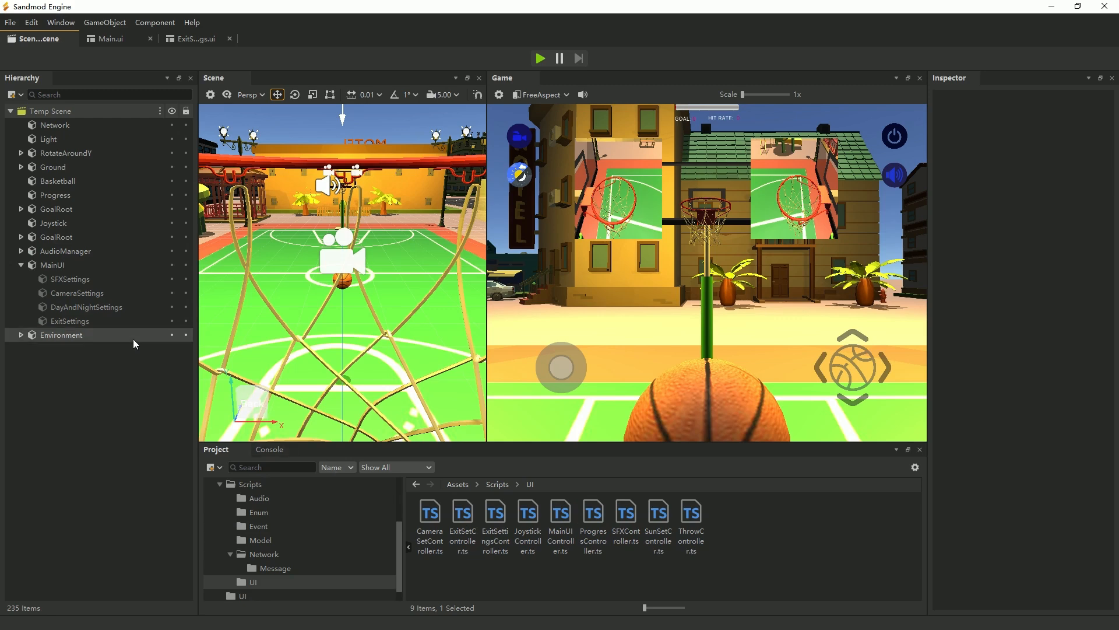
left_click(88, 322)
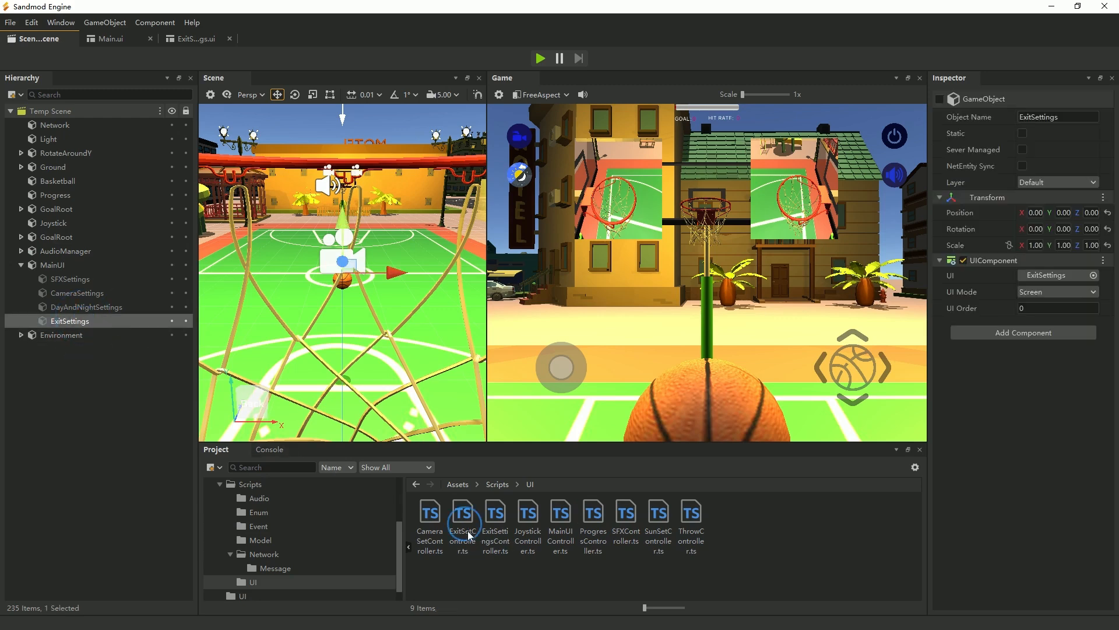
left_click_drag(468, 532, 966, 444)
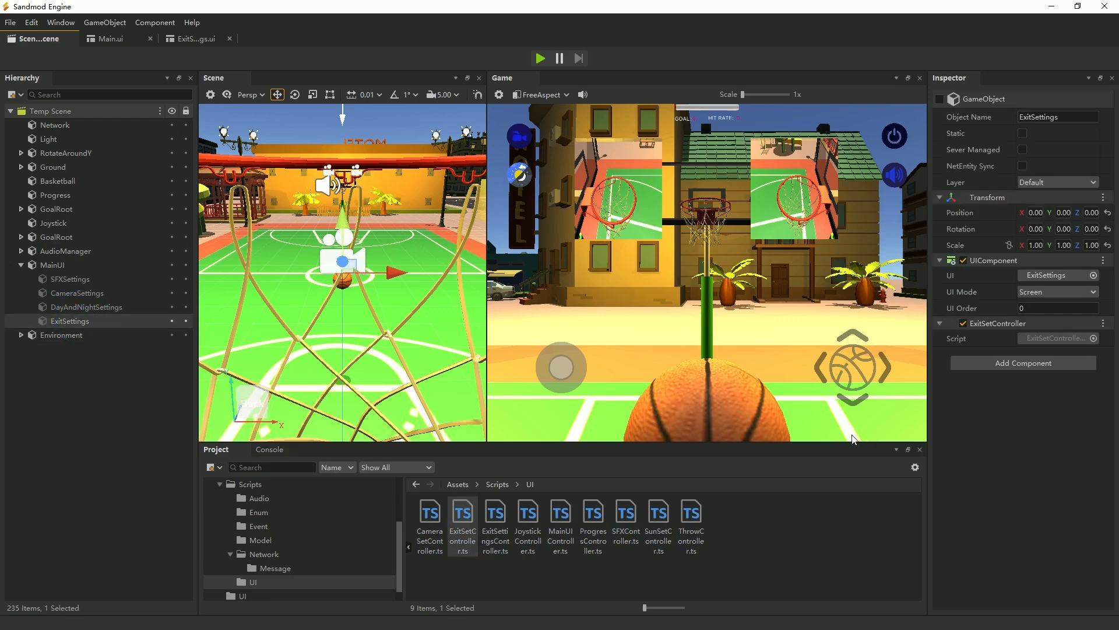
key("ctrl+s")
Run the game, open and close the SFX settings, and test Cancel and Confirm in the Exit Game dialog.
left_click(540, 58)
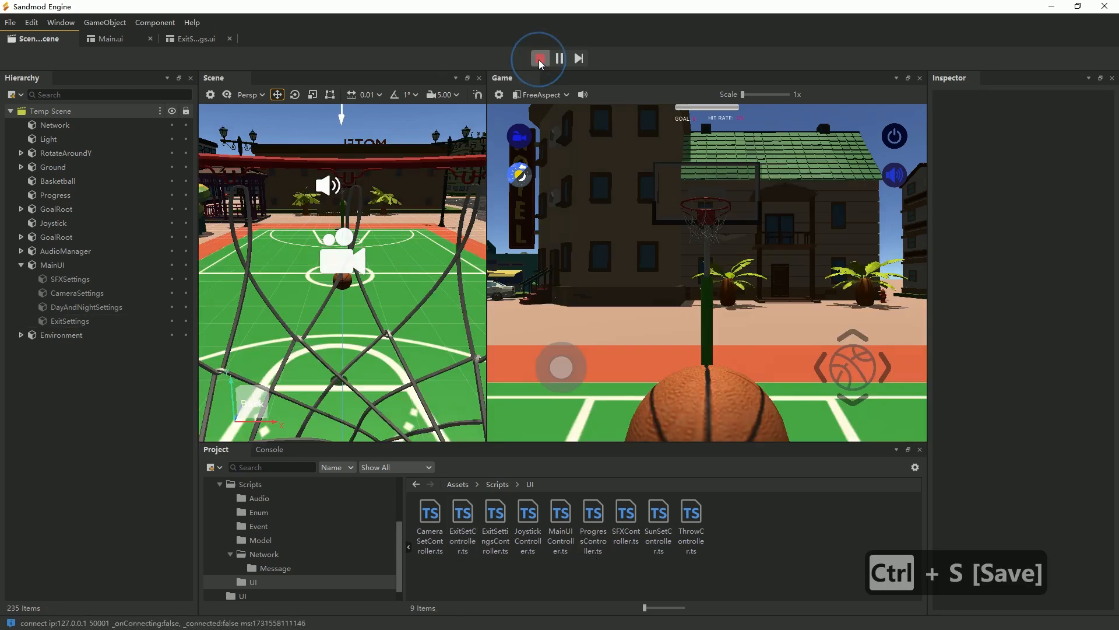
left_click(894, 174)
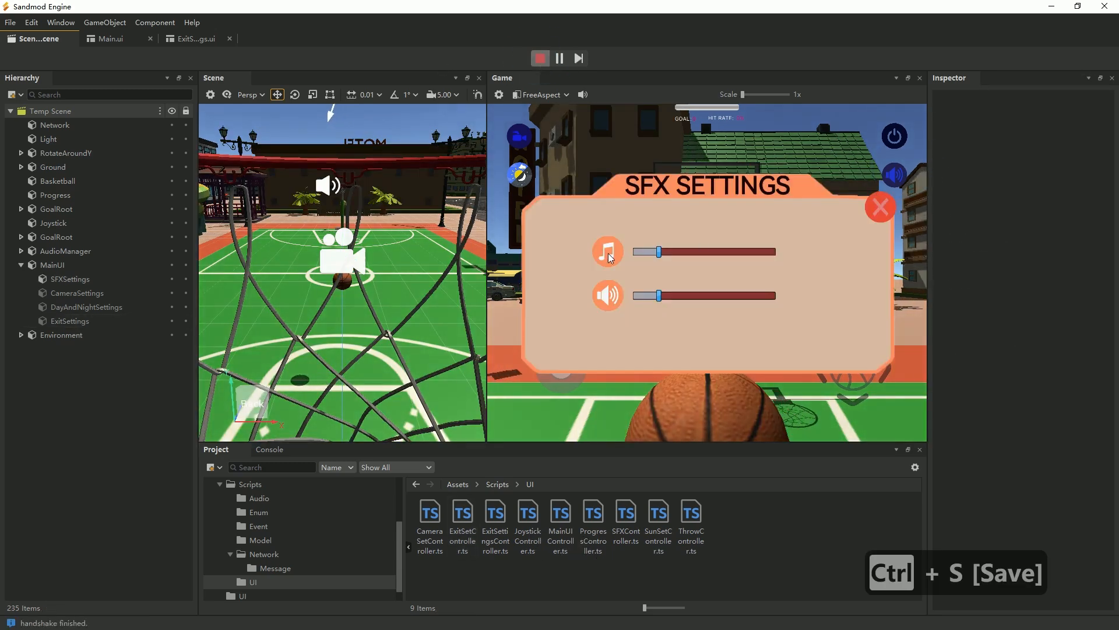
left_click(881, 207)
left_click(894, 136)
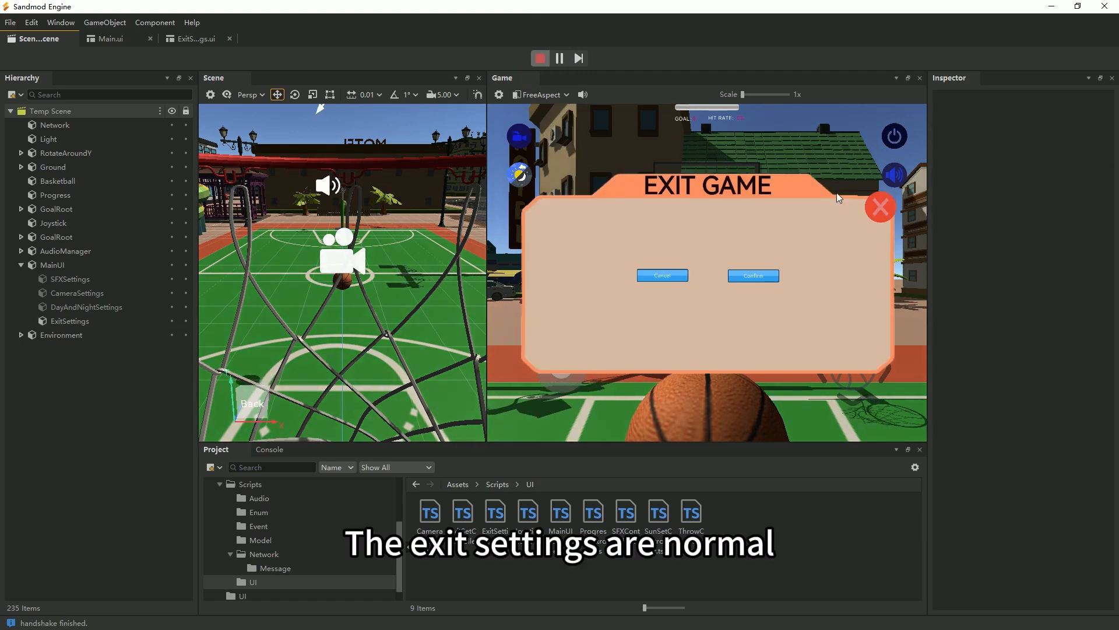
left_click(662, 276)
left_click(894, 135)
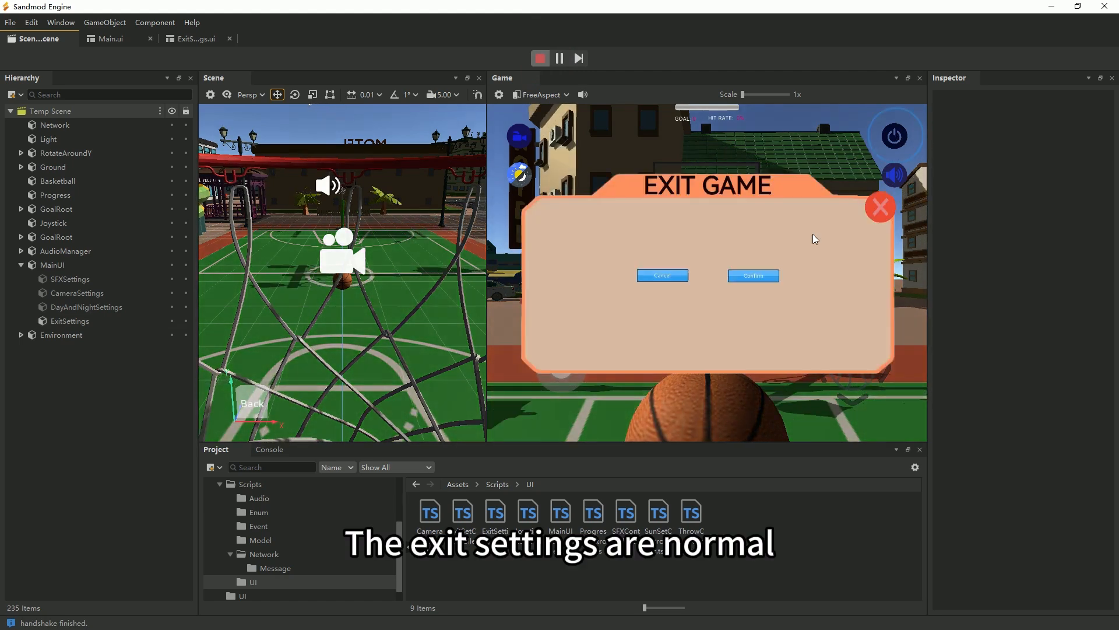
left_click(753, 276)
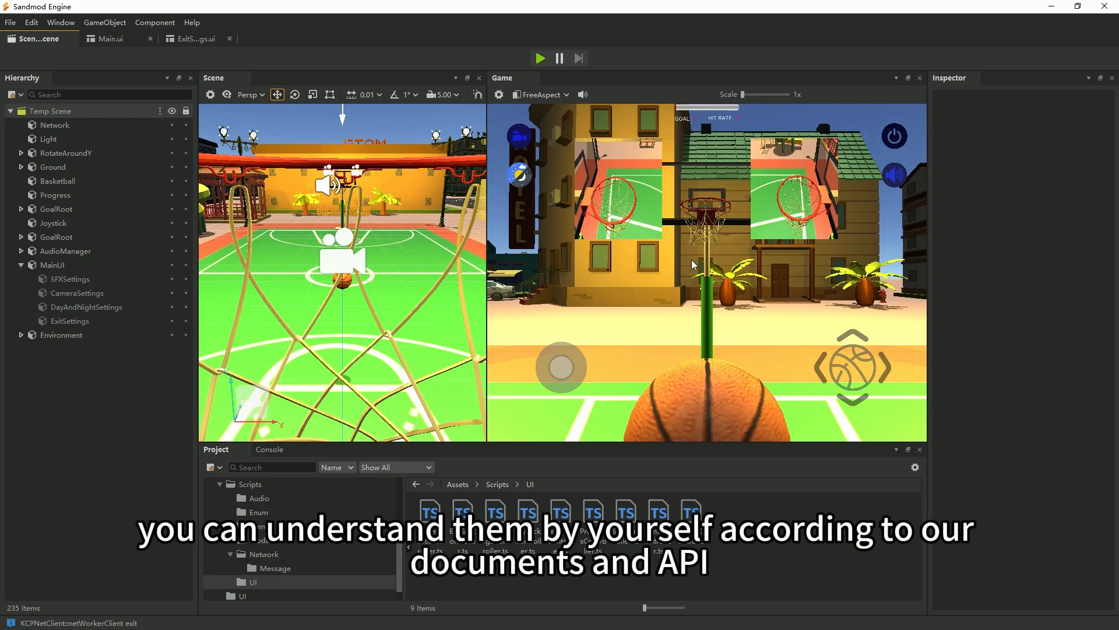
Run the game again and test closing the Exit Game dialog with Cancel and with its red close icon.
left_click(546, 63)
left_click(892, 139)
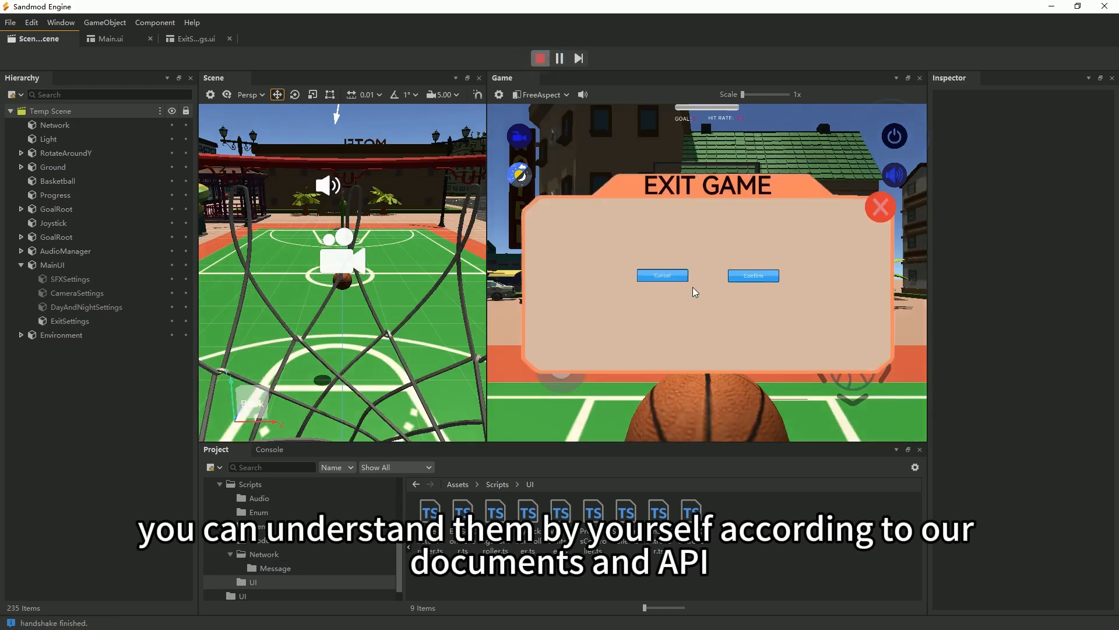
left_click(674, 277)
left_click(893, 139)
left_click(877, 208)
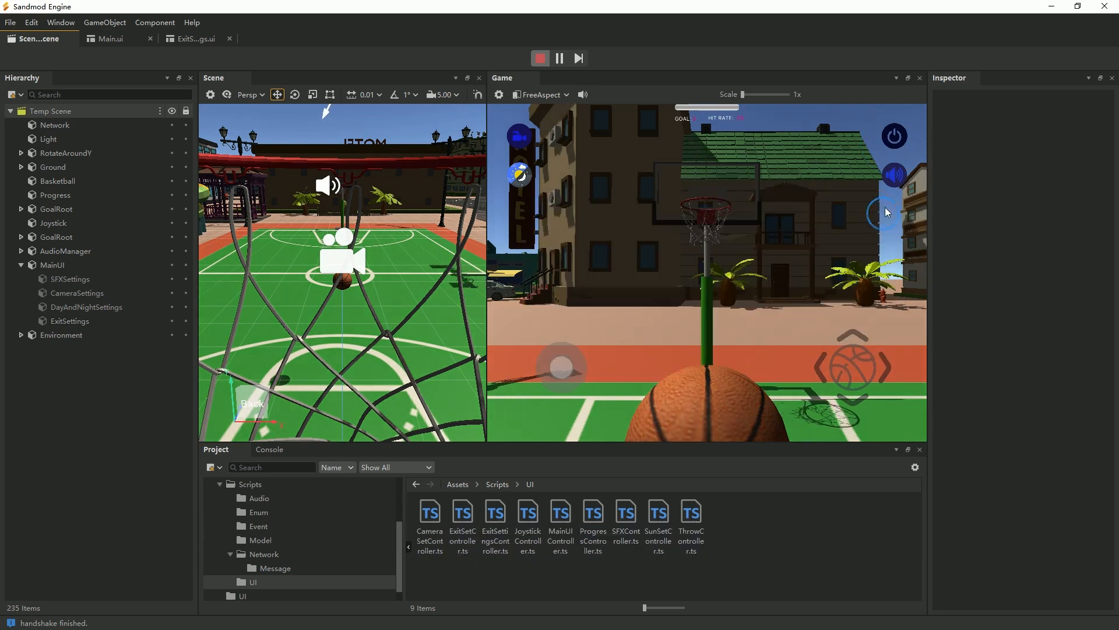
Switch off the music in the running game's SFX settings, close them, and open and cancel the Exit Game dialog.
left_click(894, 175)
left_click(599, 259)
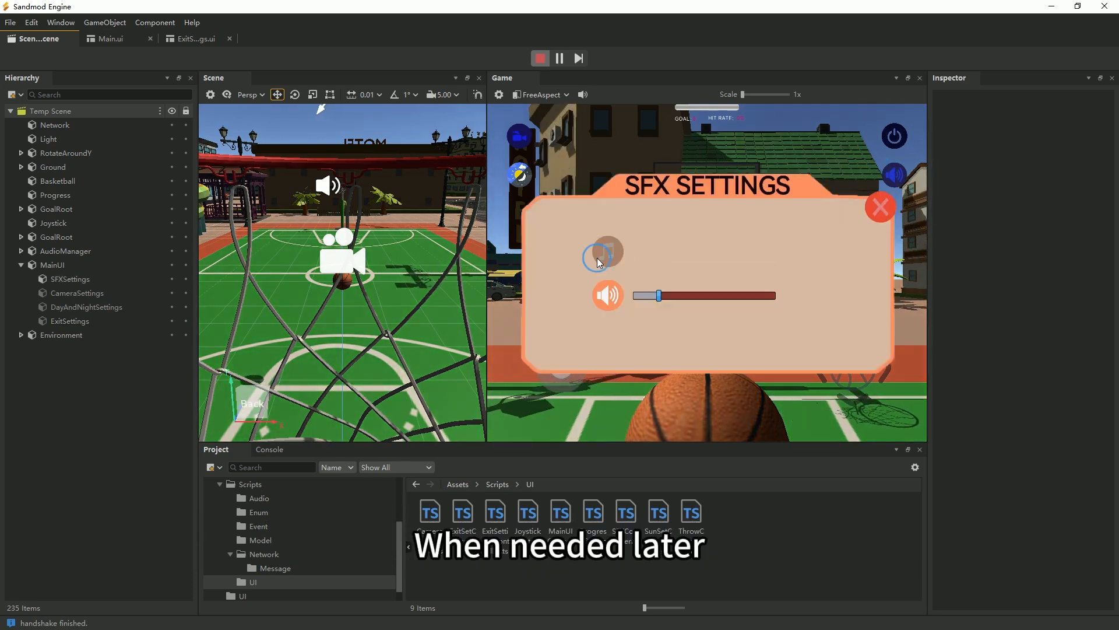
left_click(881, 207)
left_click(895, 136)
left_click(641, 274)
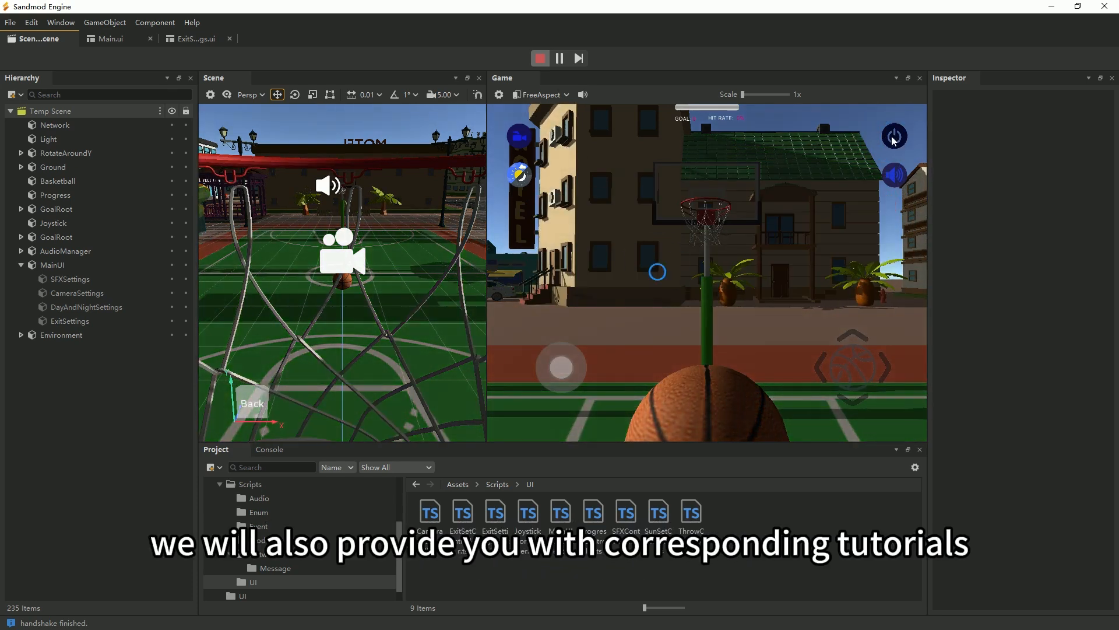